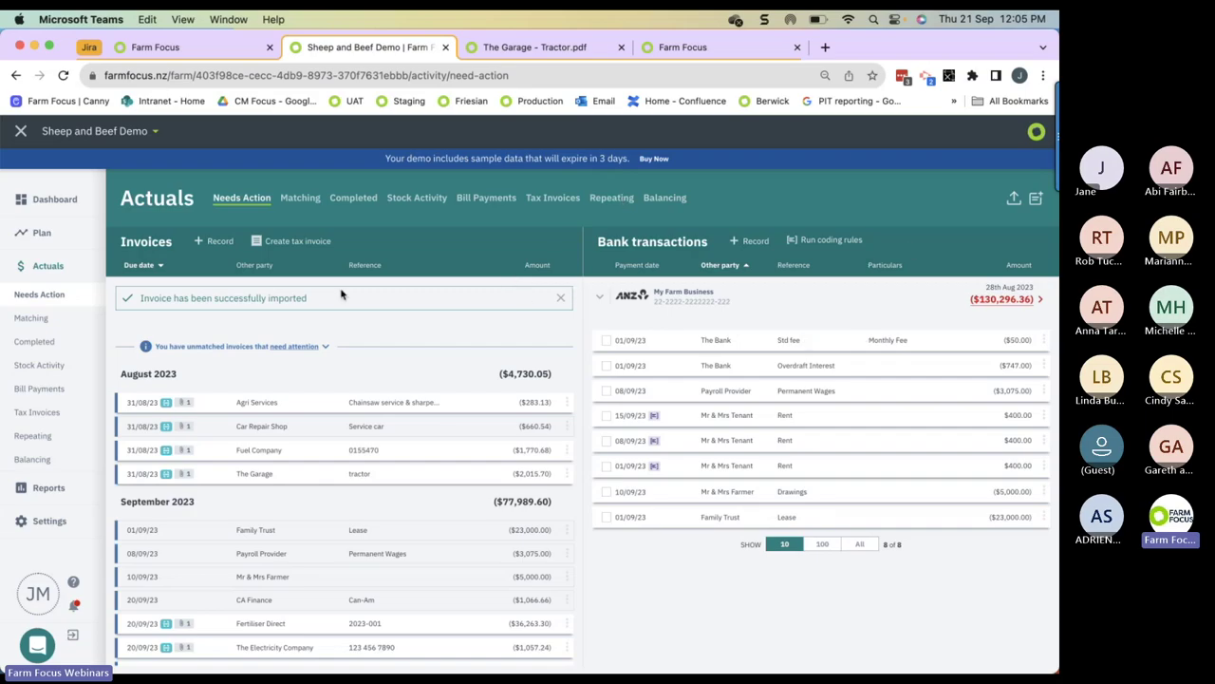
Step: Sort the unmatched invoices by due date in both directions, and by other party
click(162, 271)
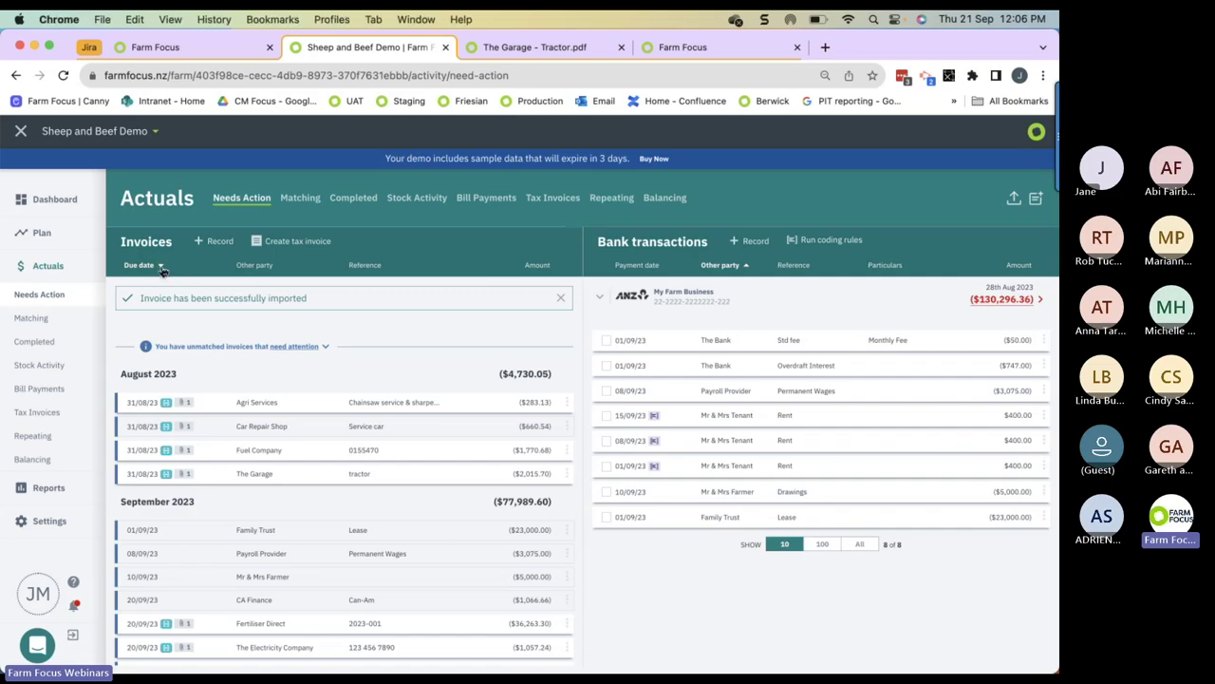
click(162, 269)
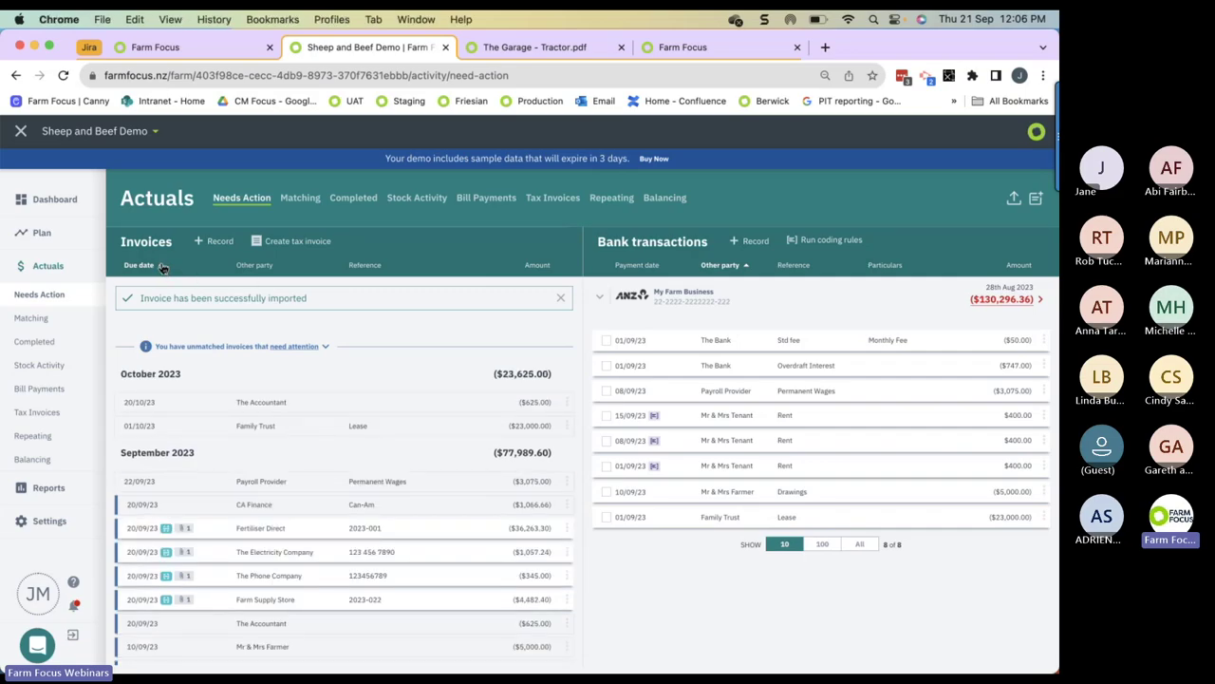
click(162, 269)
click(266, 269)
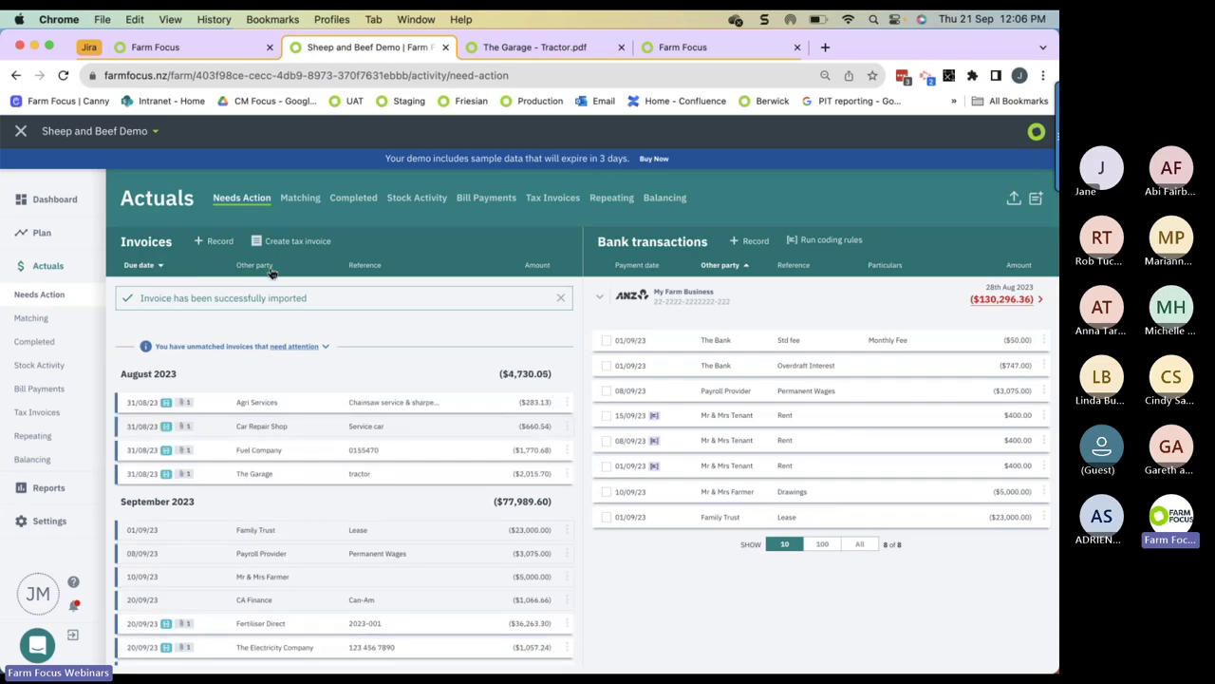
click(270, 271)
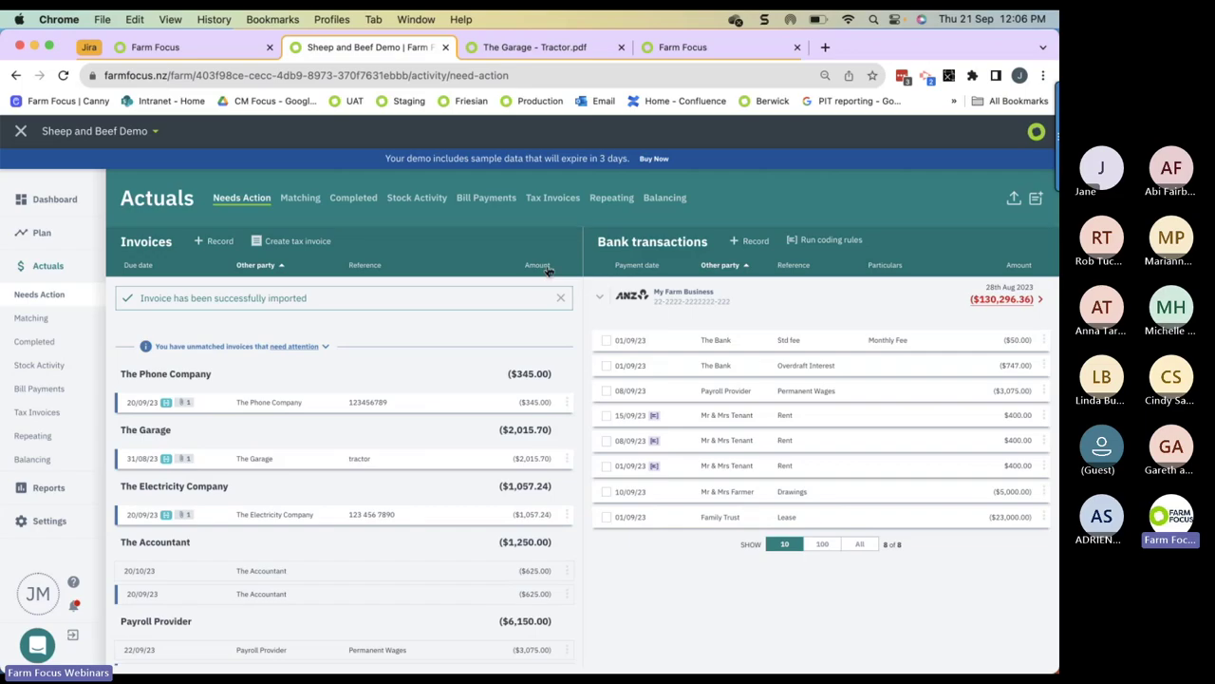
click(651, 267)
click(719, 268)
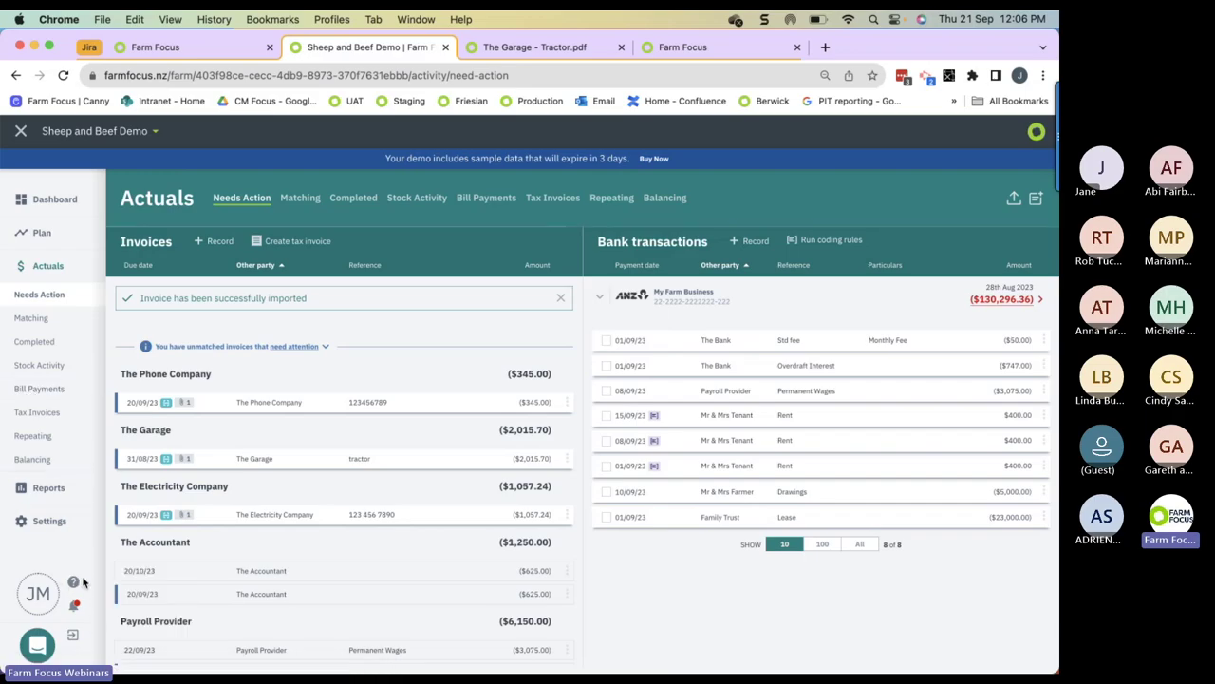
Step: View the online help centre and the support messenger, returning to the demo farm's Needs Action page
mouse_move(75, 584)
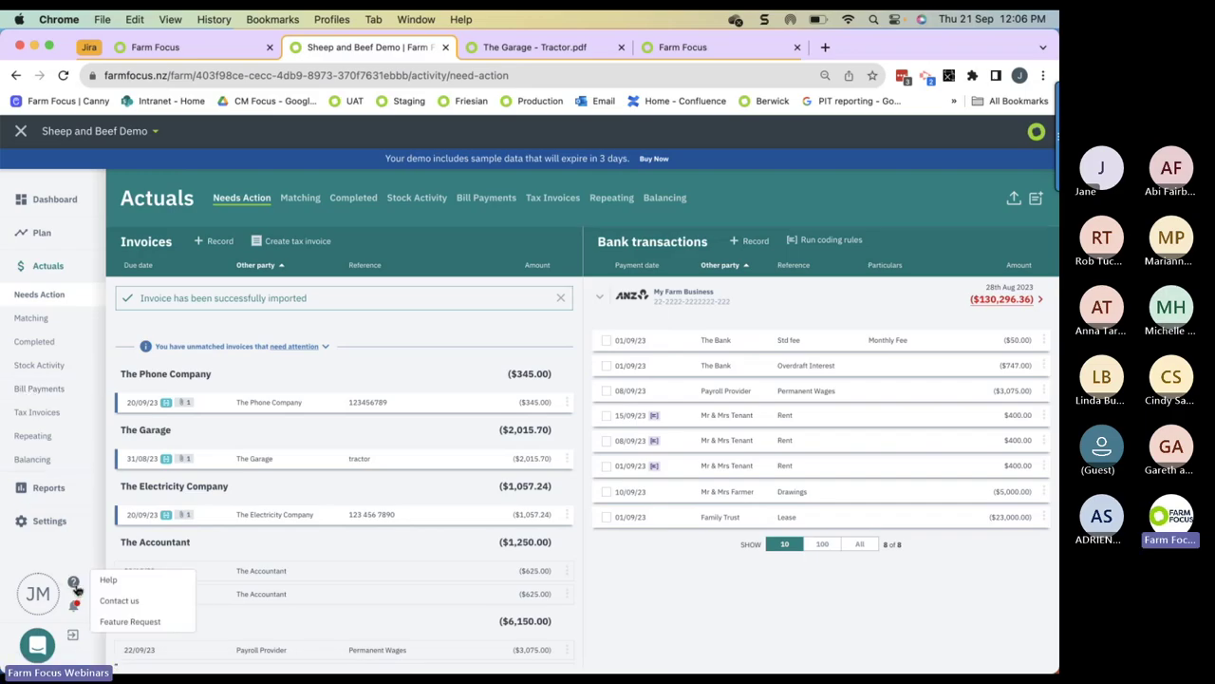
click(107, 585)
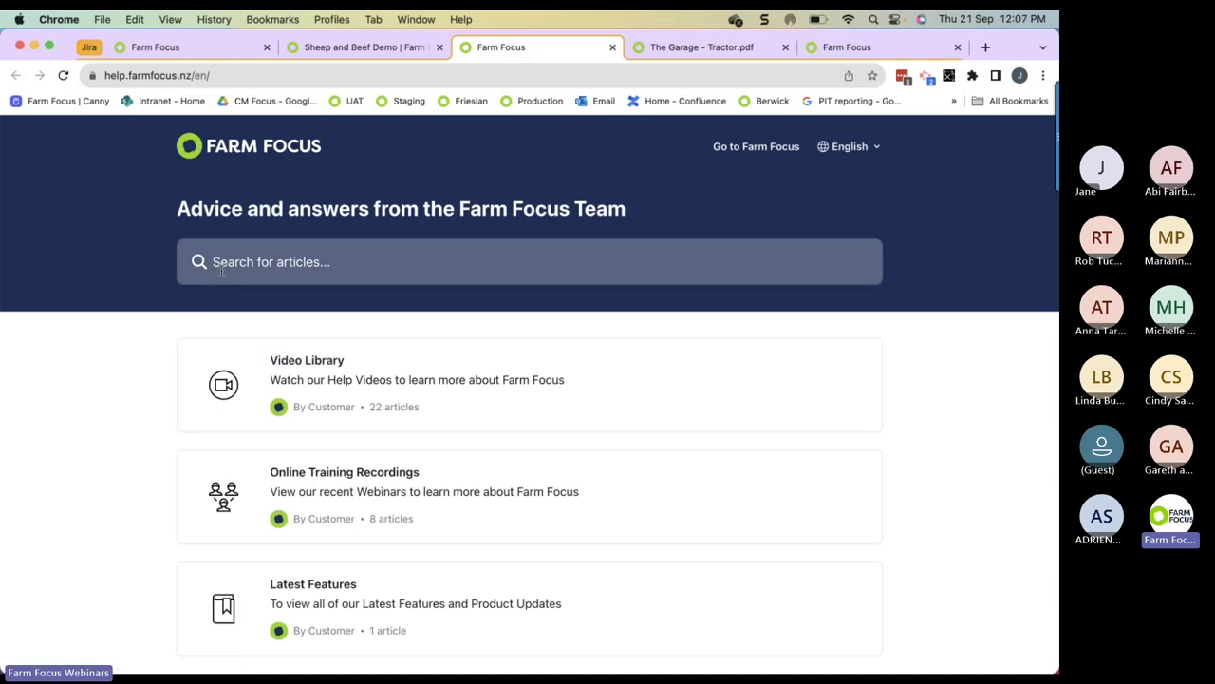
click(327, 47)
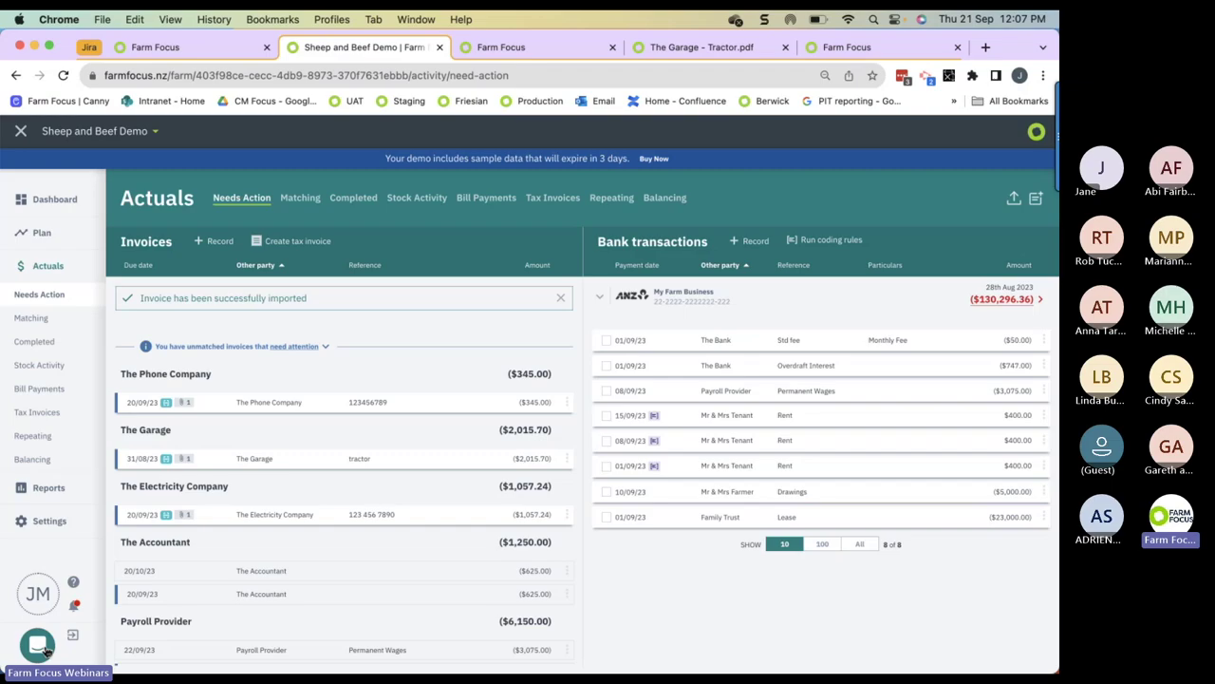
click(42, 647)
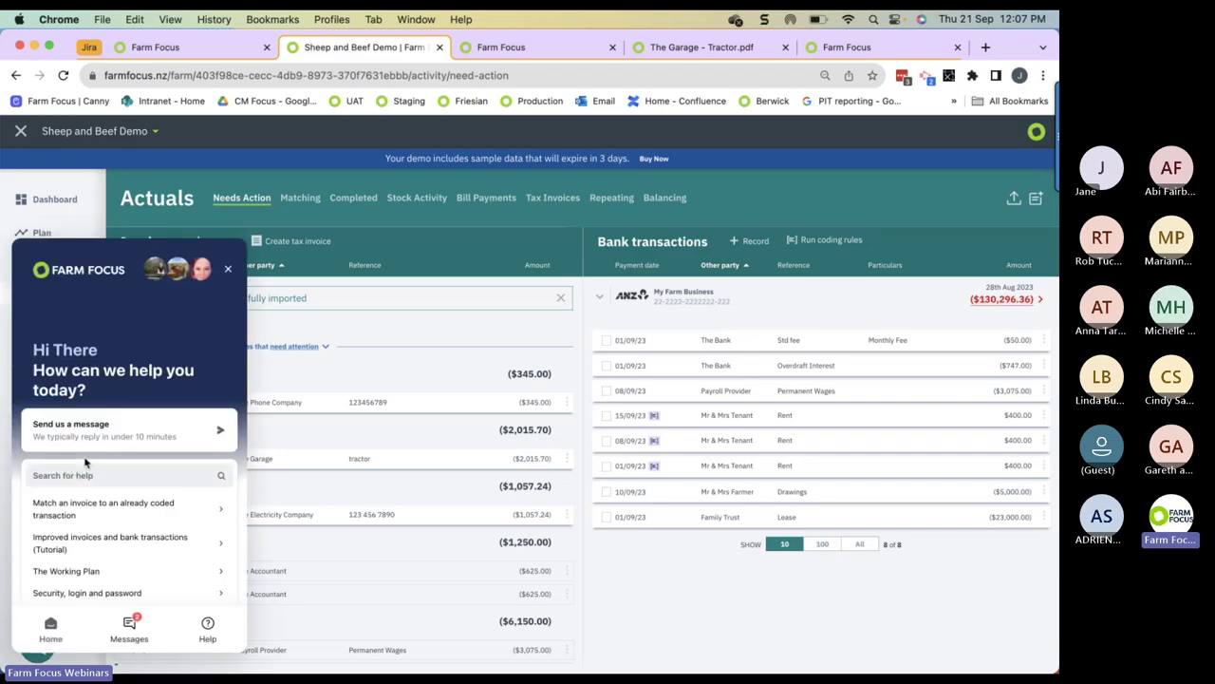
click(229, 270)
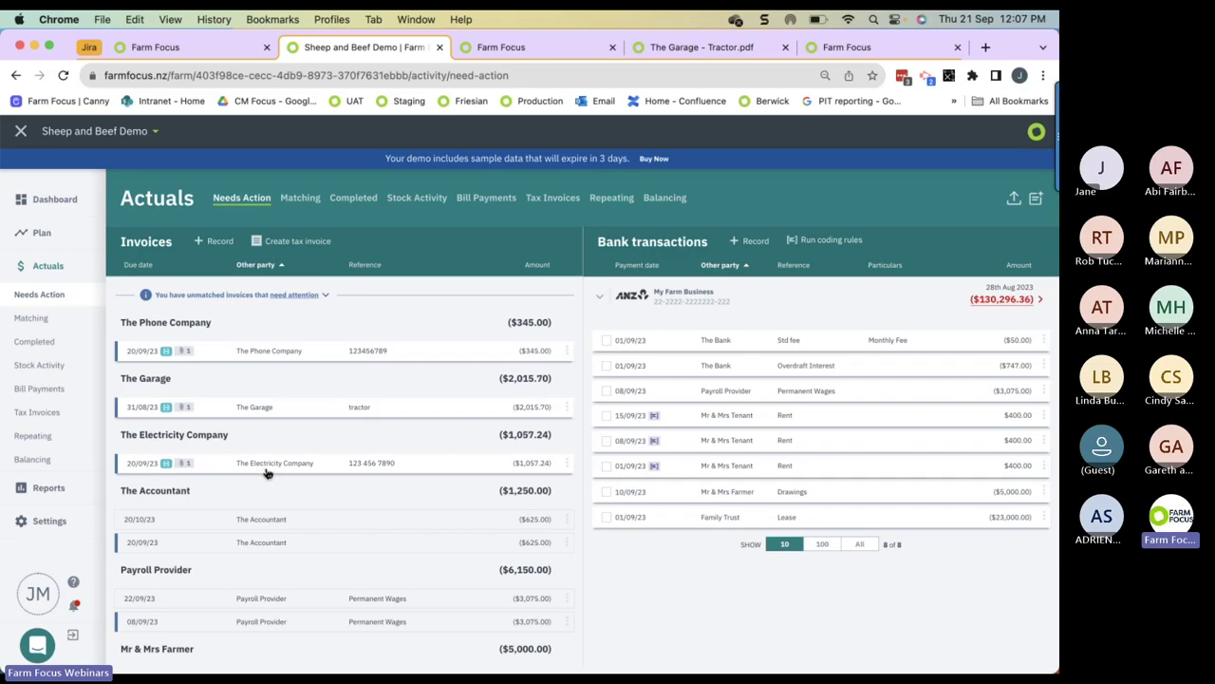
Step: Sort the invoices by due date and view the Connectors page in the farm's settings
click(148, 269)
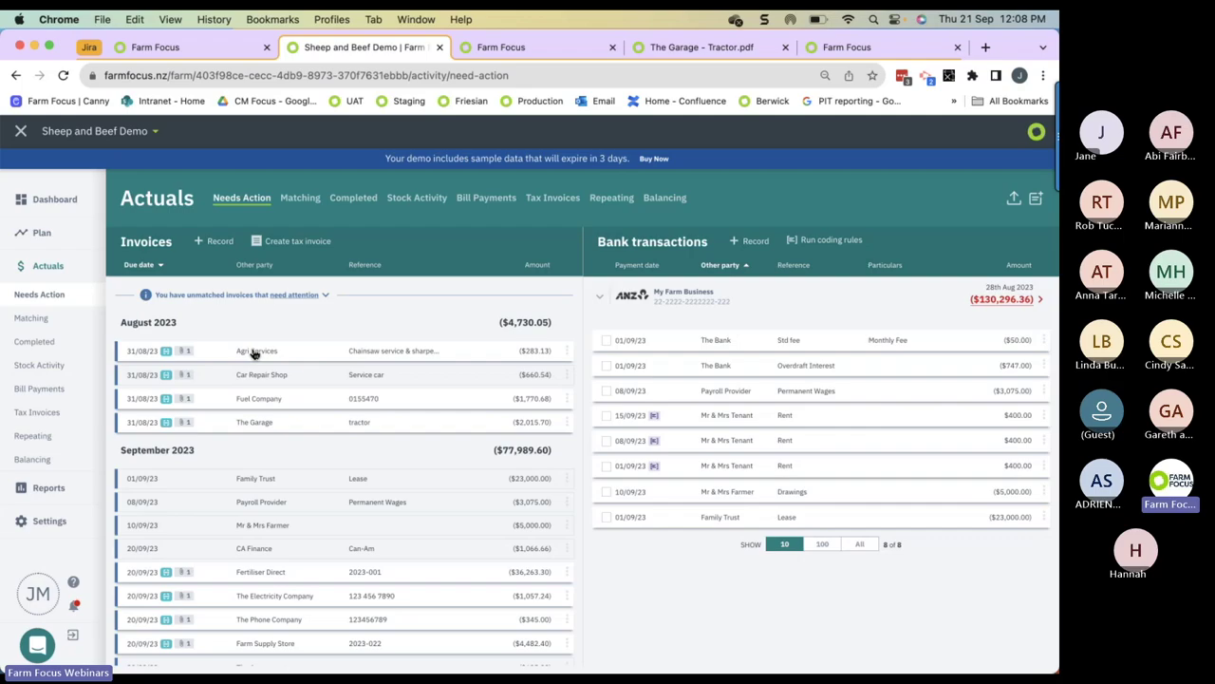
click(49, 522)
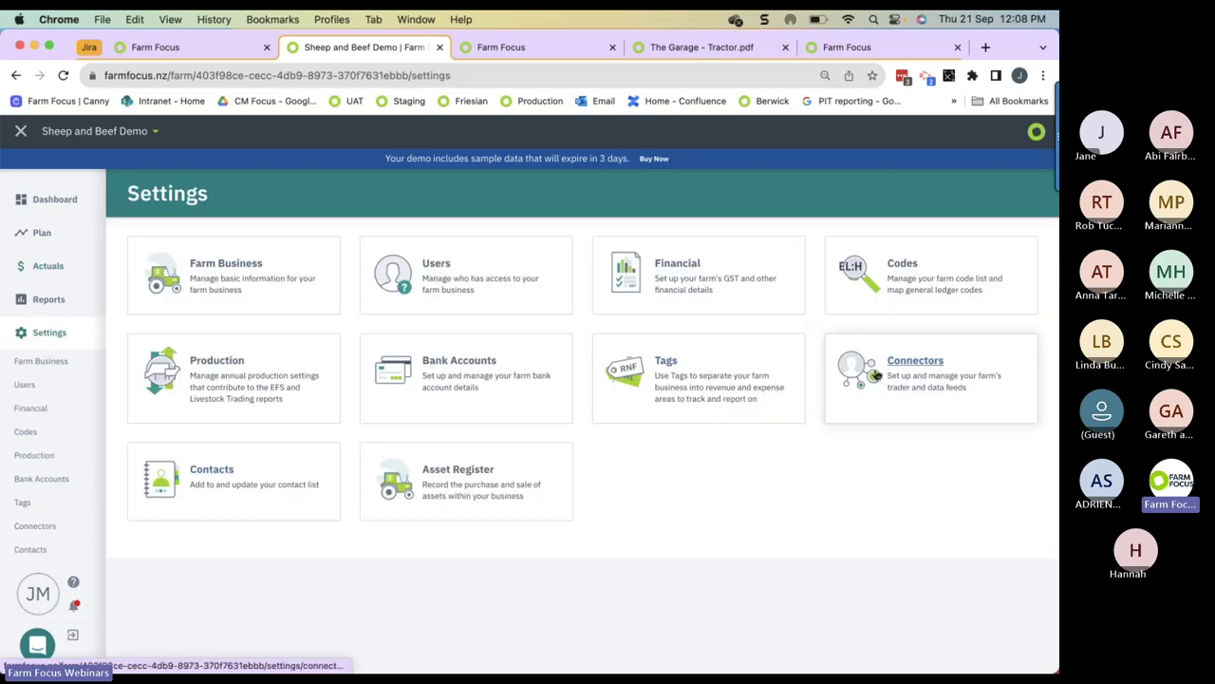
click(900, 364)
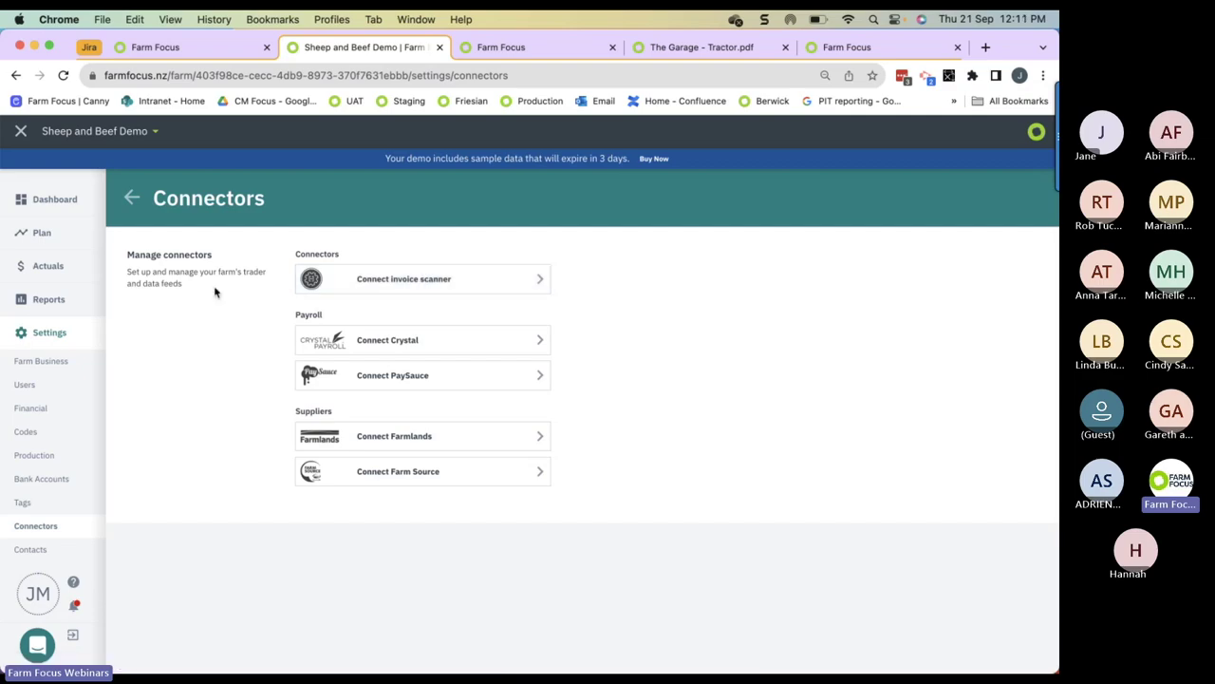
Step: Open The Garage's tractor invoice from Actuals and proceed to the invoice scanner to fill in its missing details
click(50, 270)
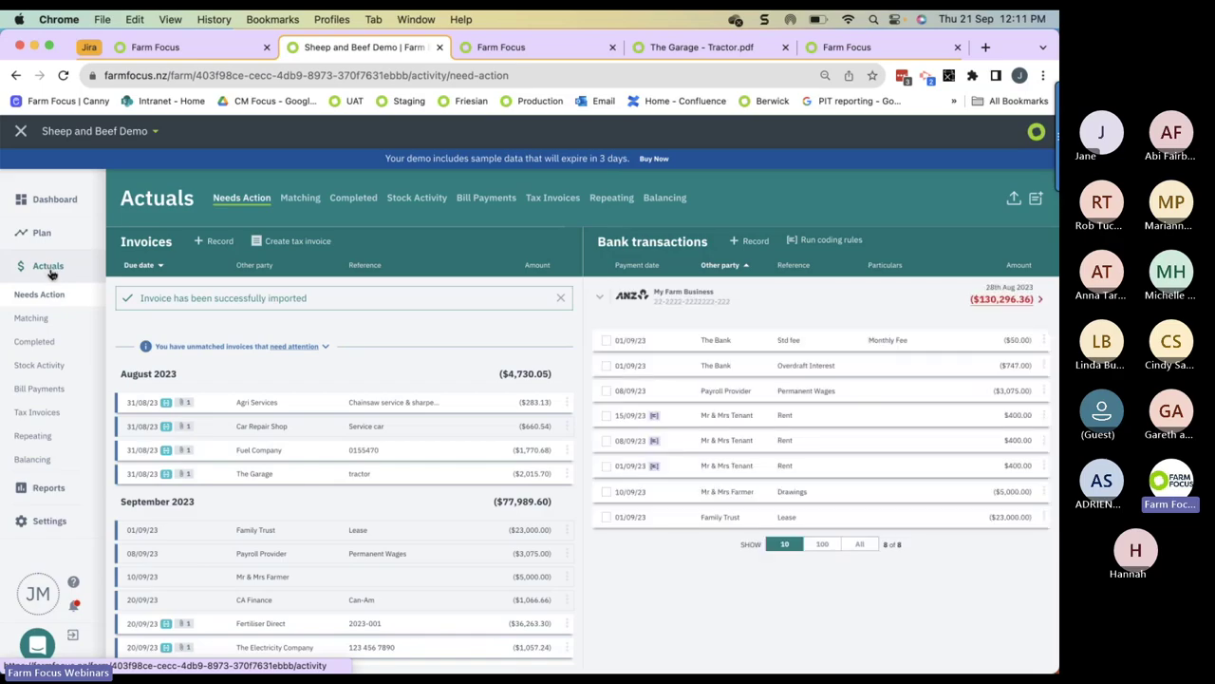
click(297, 382)
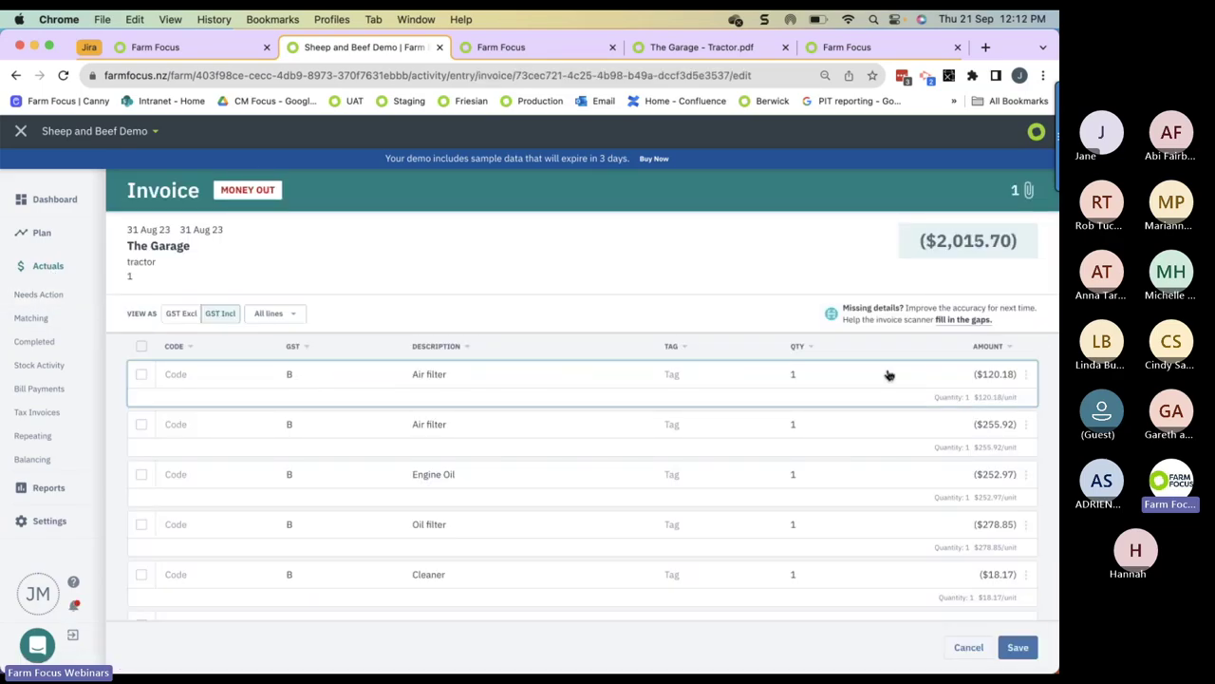
click(949, 320)
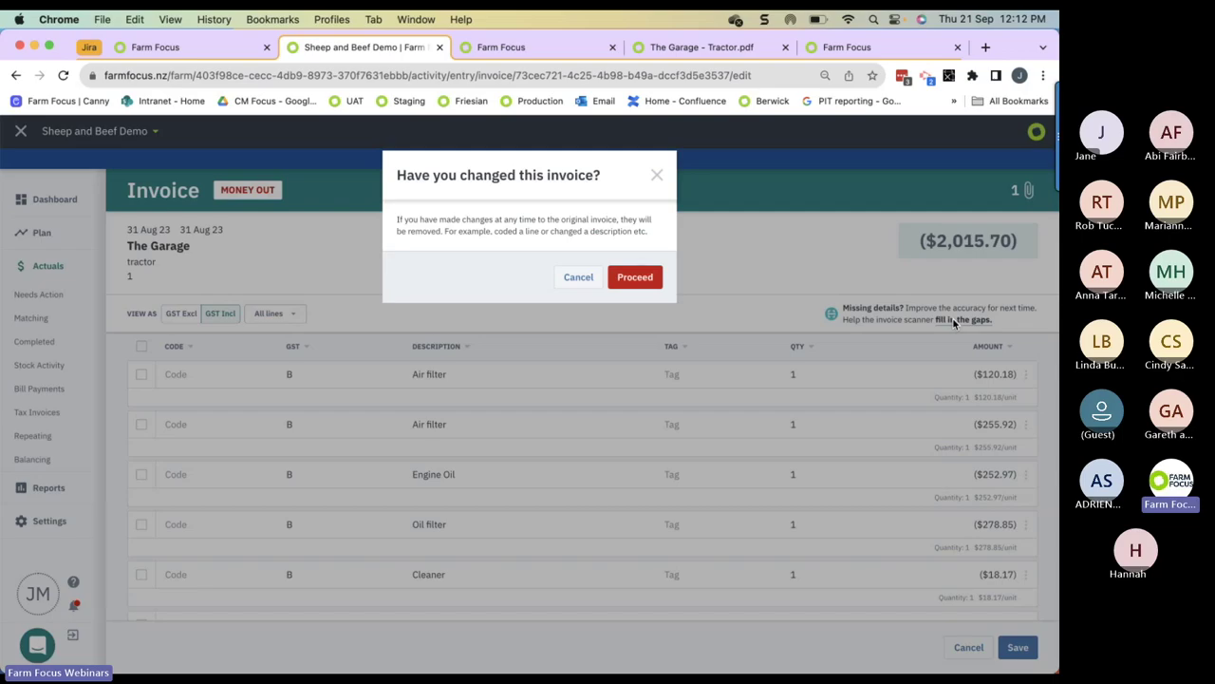
click(635, 277)
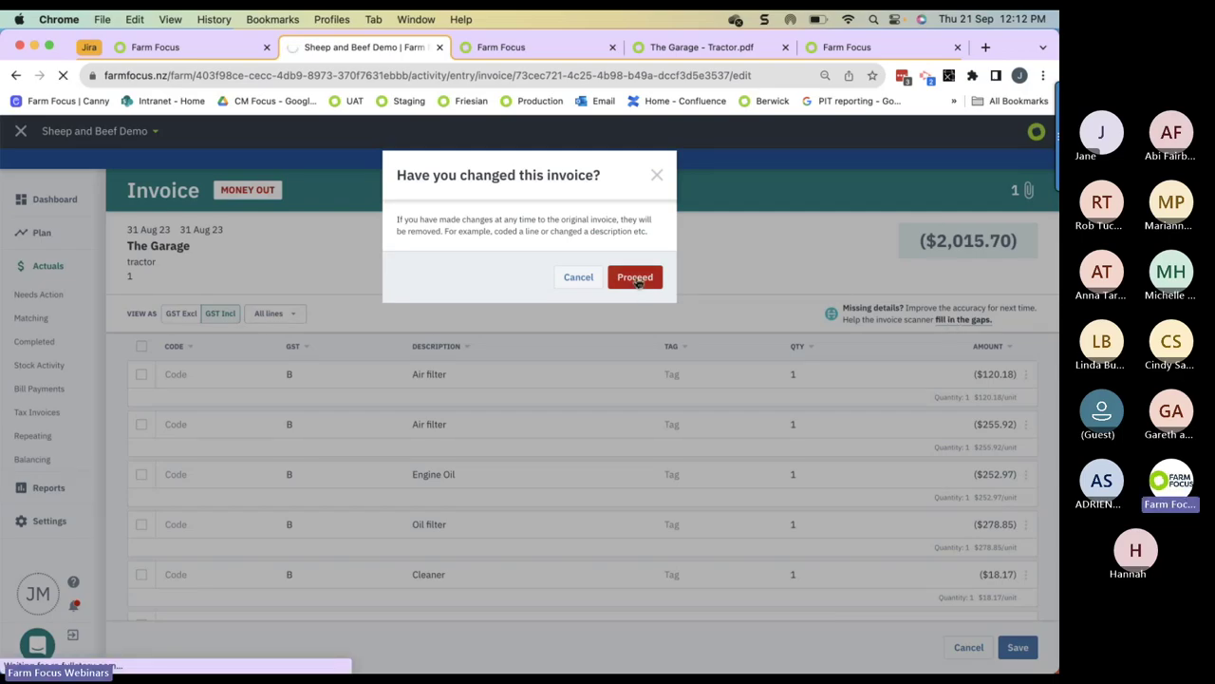
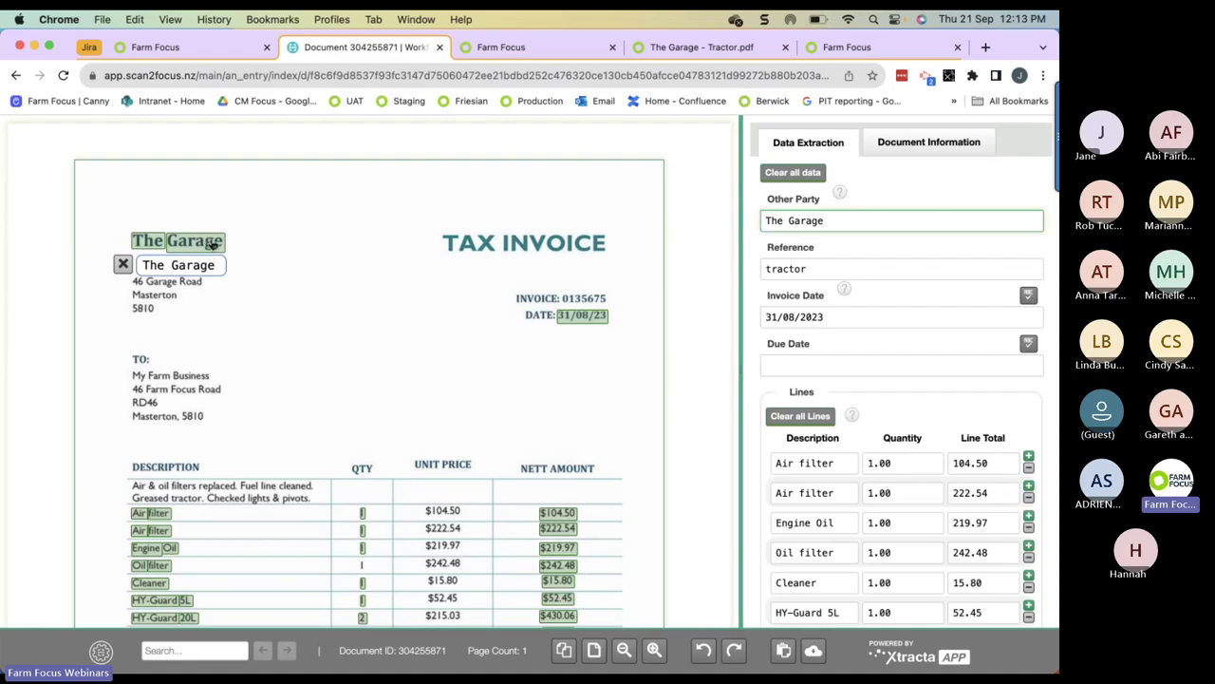
Step: Set the Reference by picking the invoice number from the scanned document
click(767, 270)
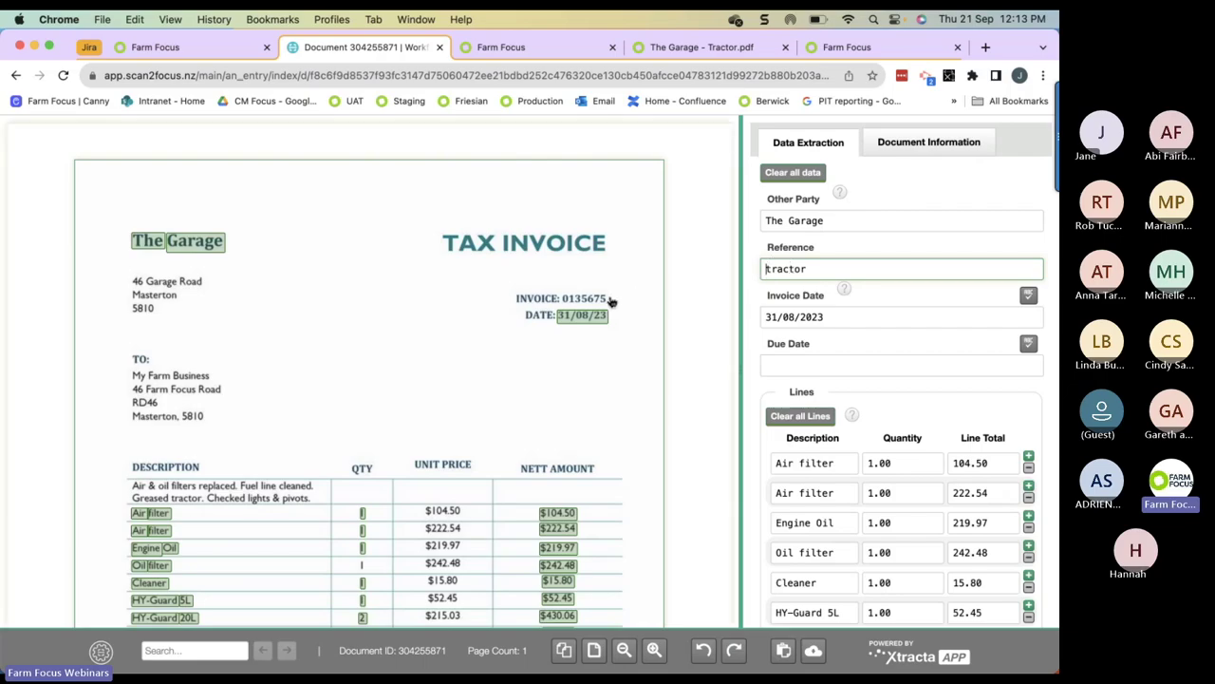
click(563, 301)
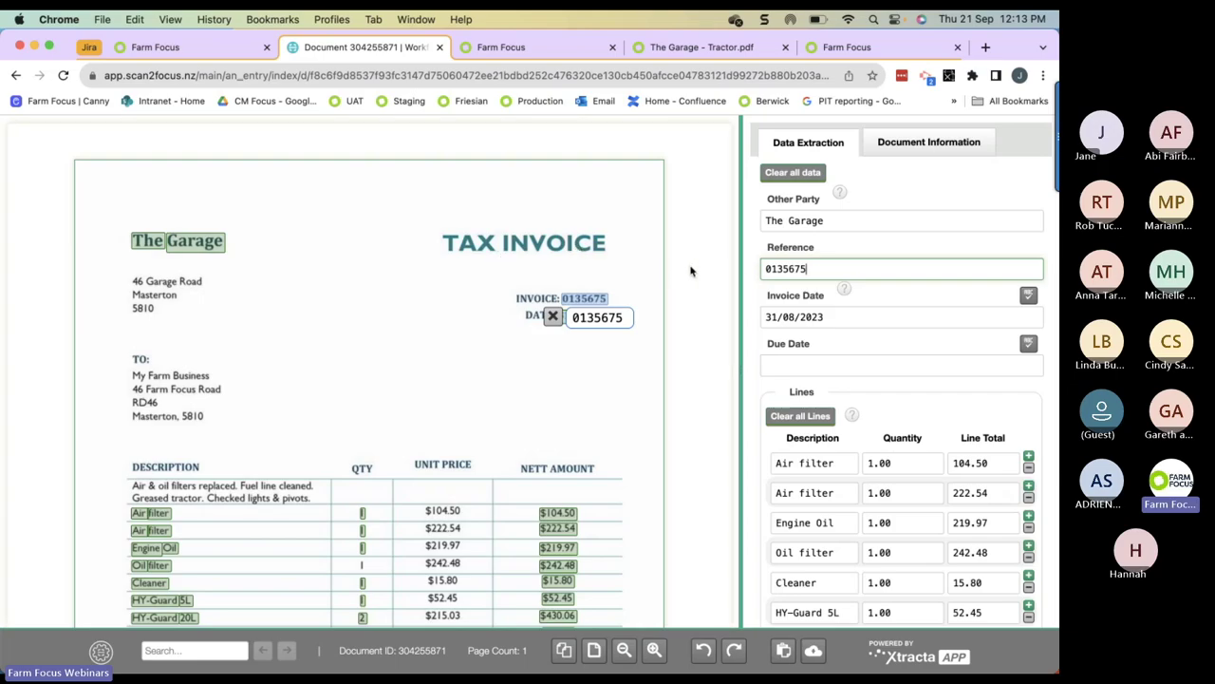
Step: Try the supplier's street address from the scan as the Reference, and restore the invoice number as its value
click(761, 270)
drag(130, 282, 196, 287)
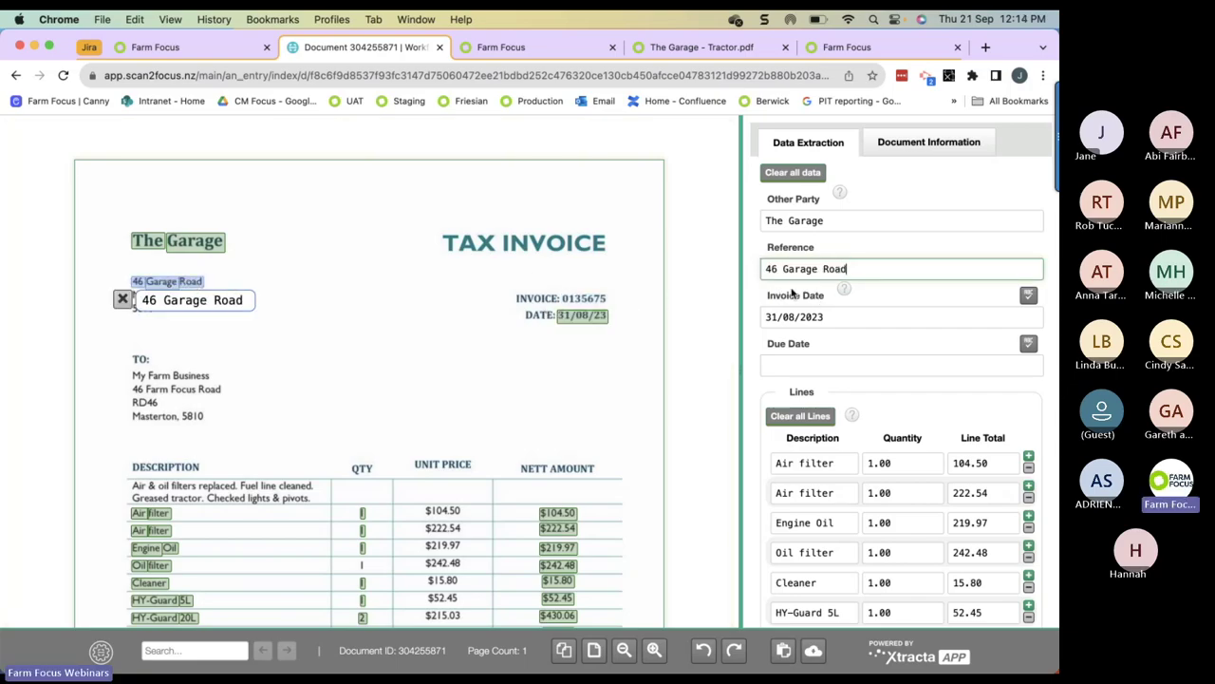
click(766, 271)
click(574, 304)
drag(587, 303, 603, 302)
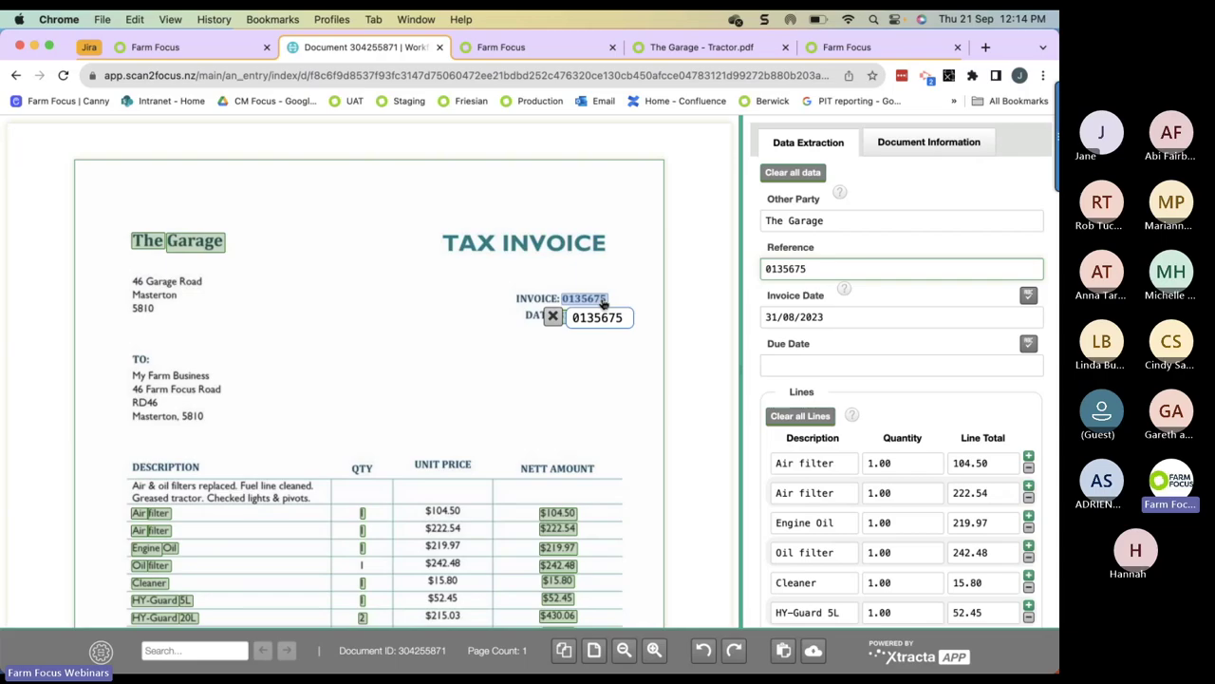
Step: Consult the payment terms at the foot of the scanned invoice and set the Due Date to 20/09/2023
scroll(666, 331, down, 1)
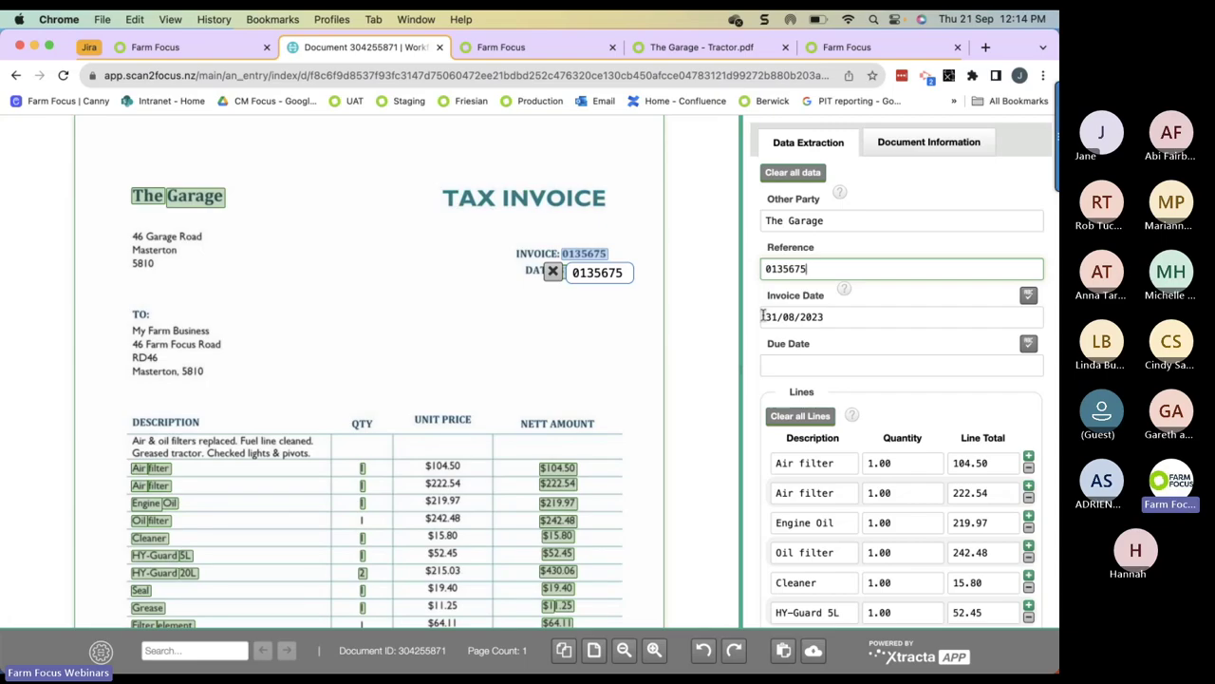
click(767, 363)
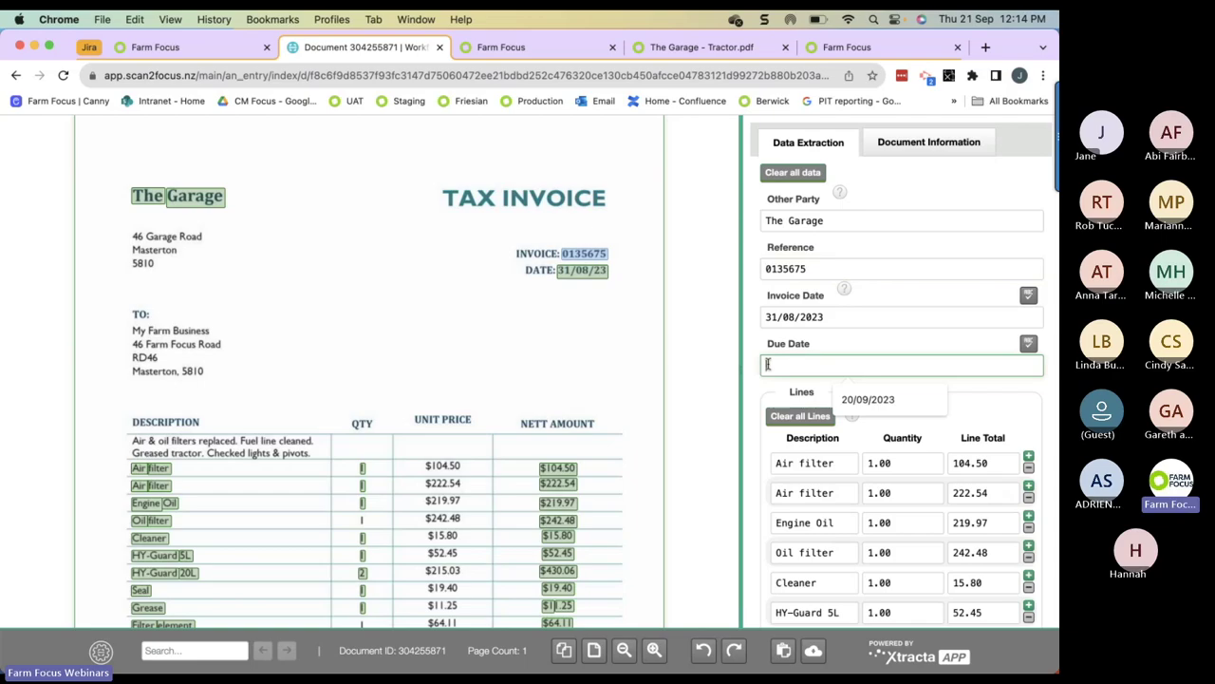
scroll(591, 366, down, 1)
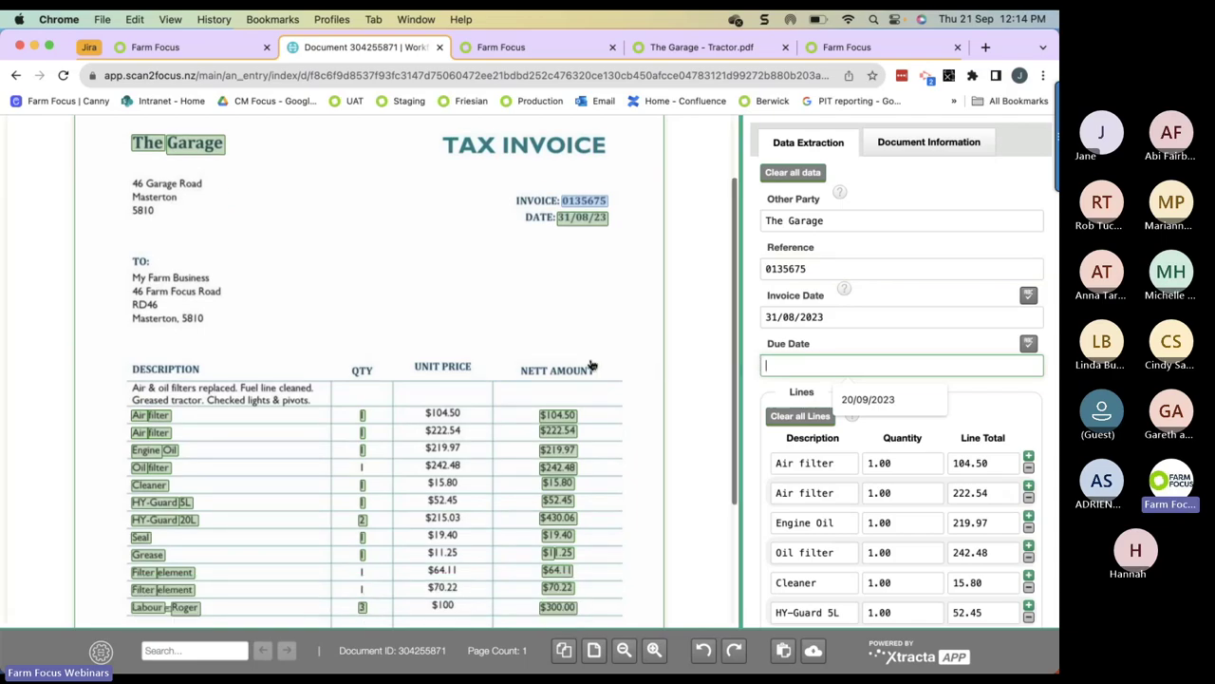
scroll(590, 366, down, 4)
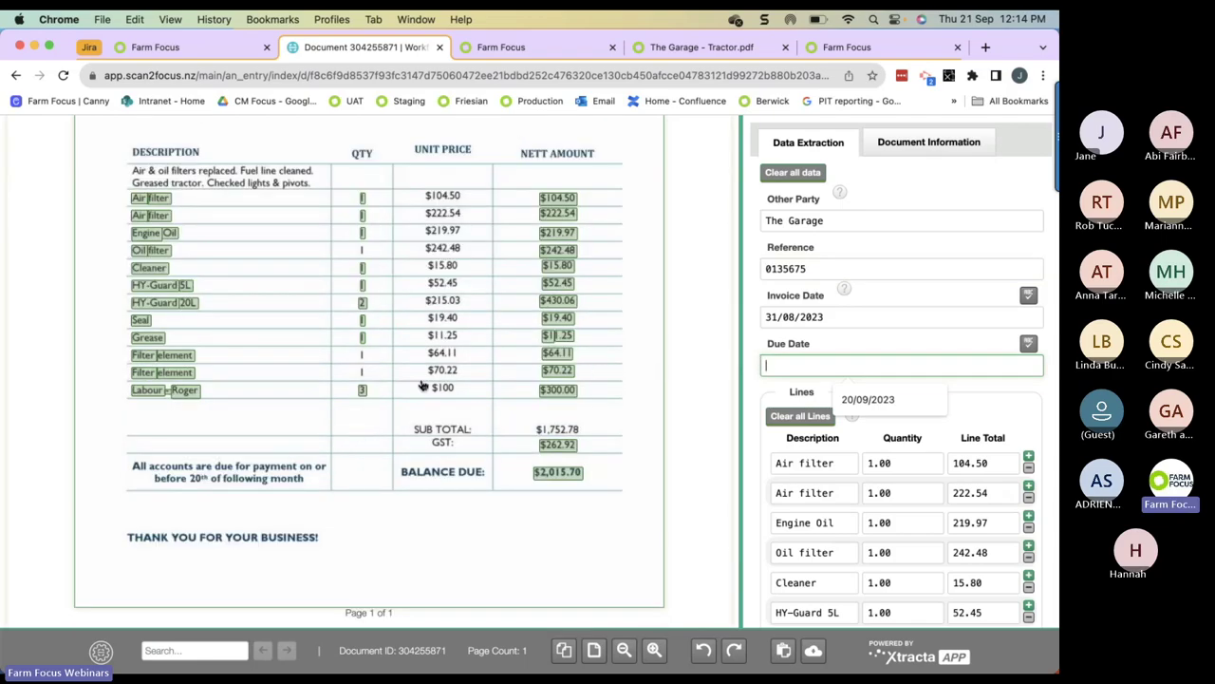
scroll(423, 385, up, 5)
scroll(423, 384, down, 2)
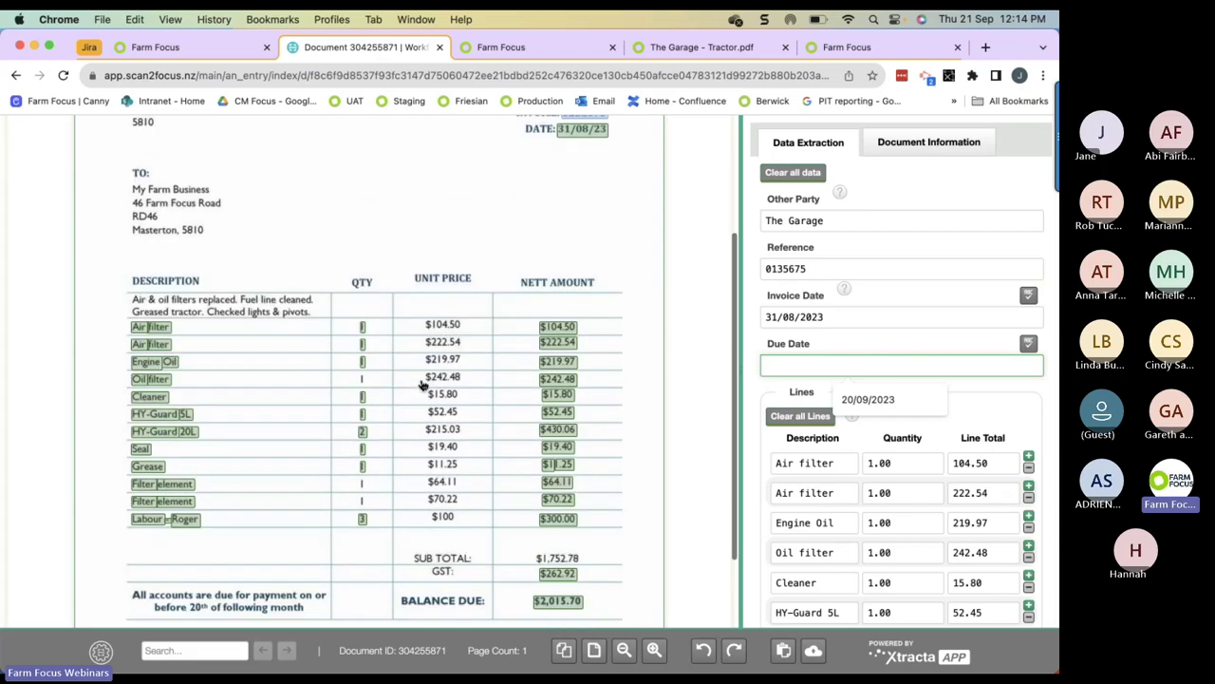
scroll(424, 385, down, 2)
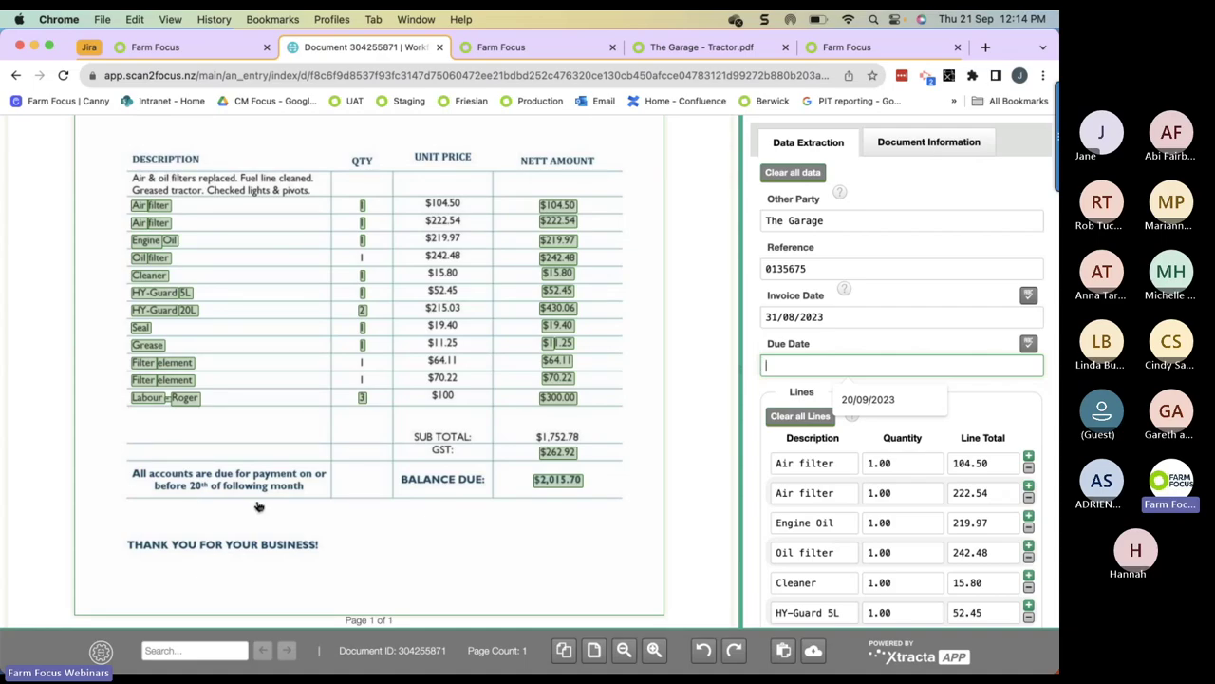
click(868, 402)
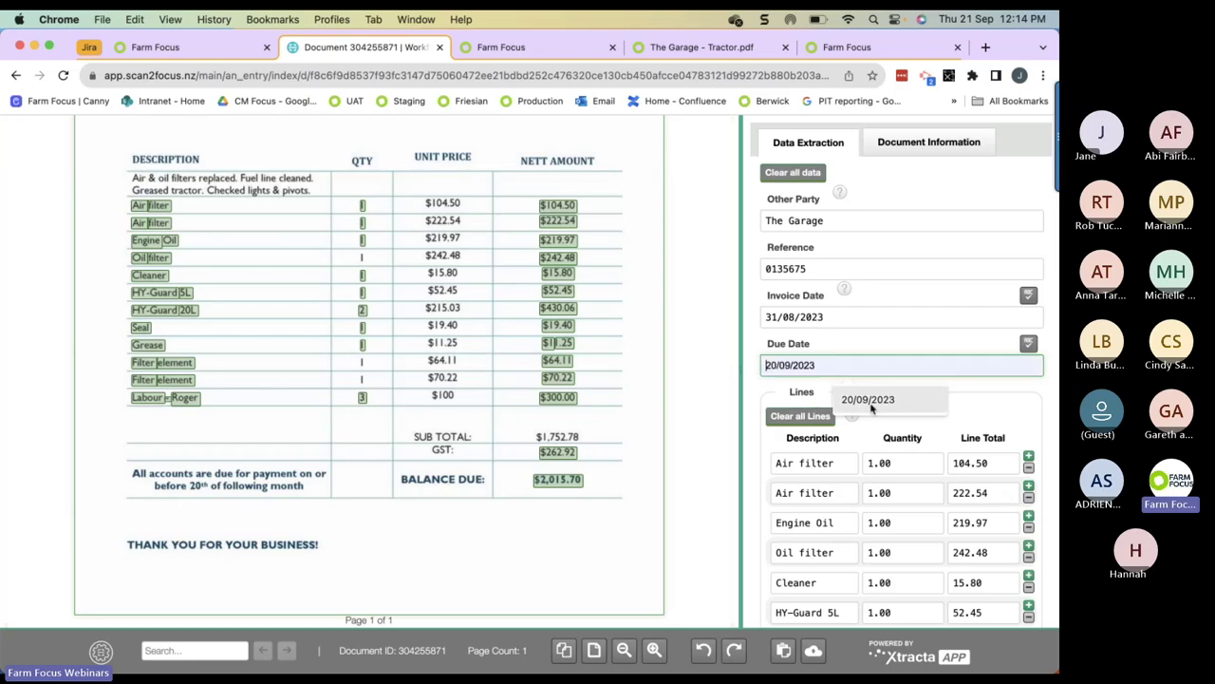
click(869, 401)
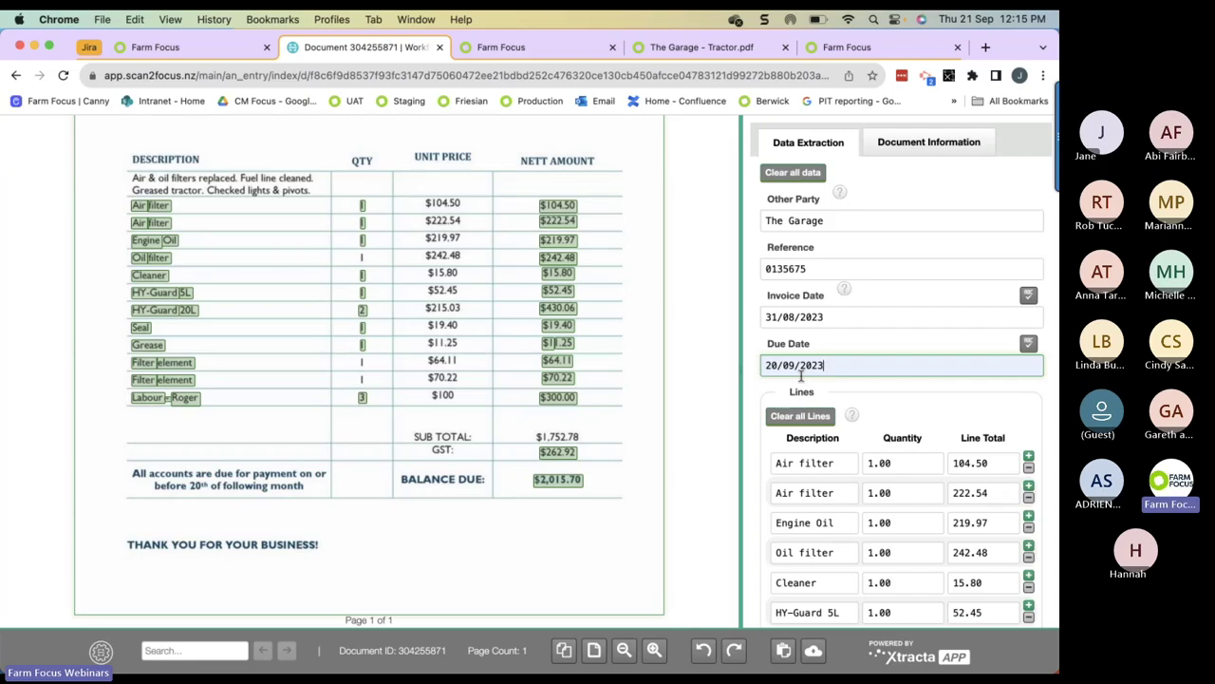
Step: Check the extracted line items, GST Total and Gross Total against the scanned invoice
scroll(801, 376, down, 3)
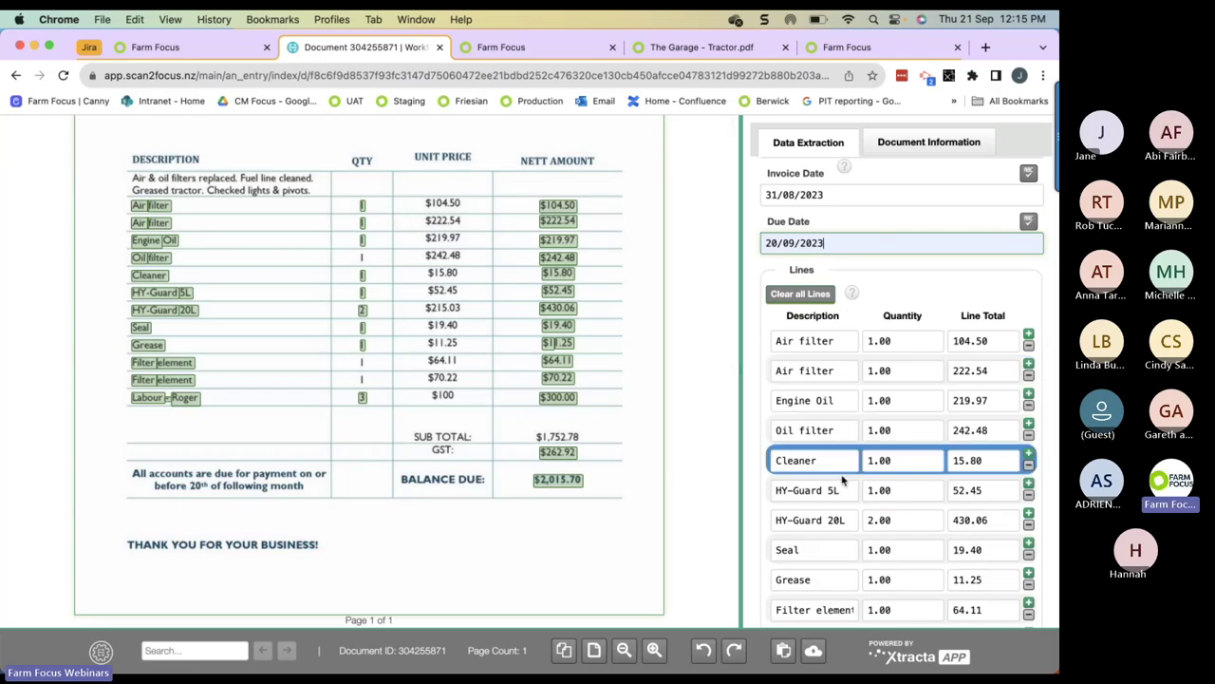
scroll(842, 482, down, 6)
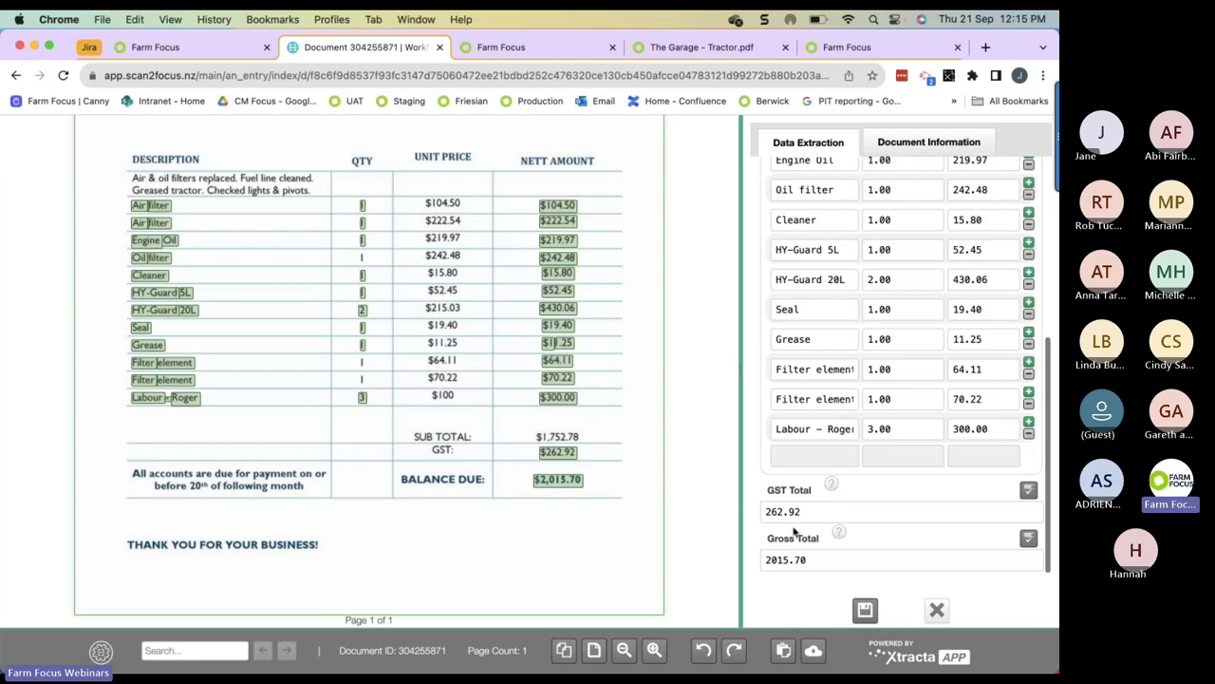
click(767, 511)
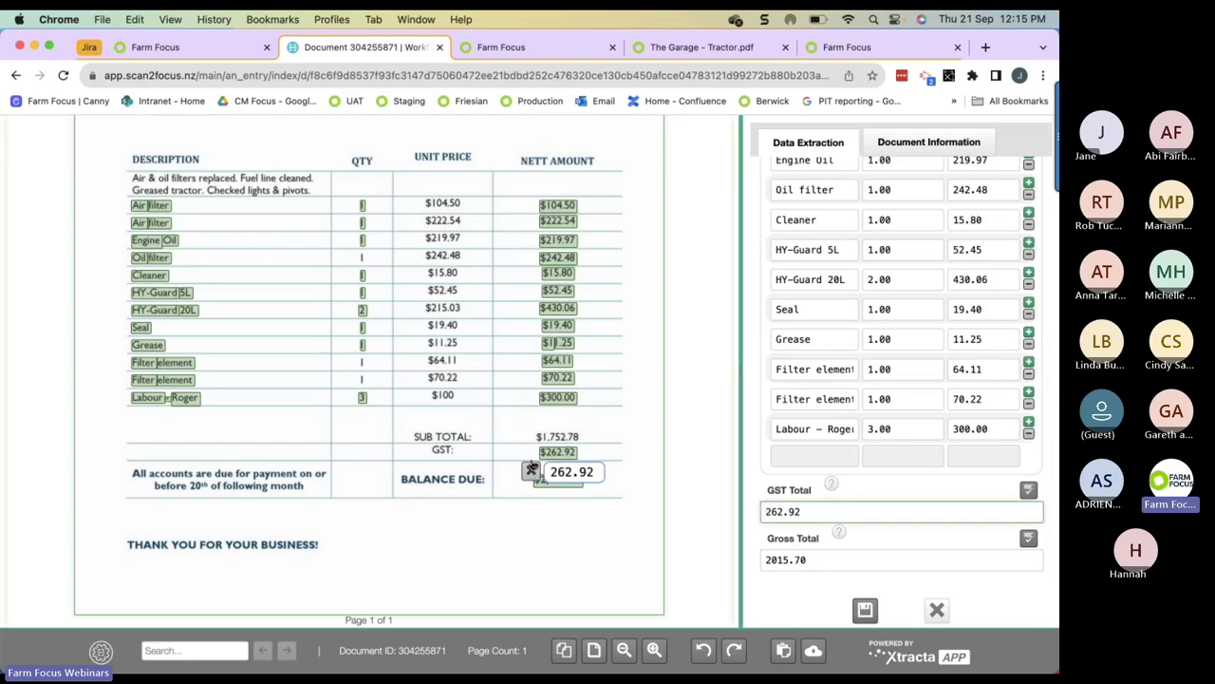
click(767, 559)
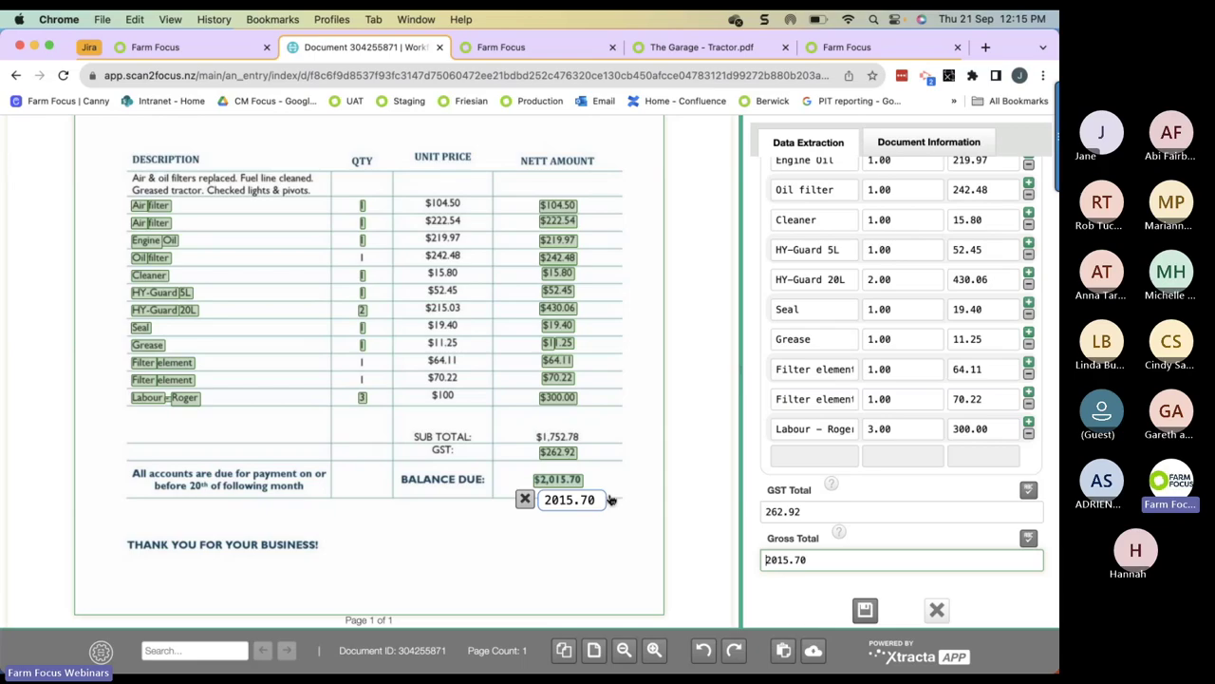
scroll(361, 394, up, 5)
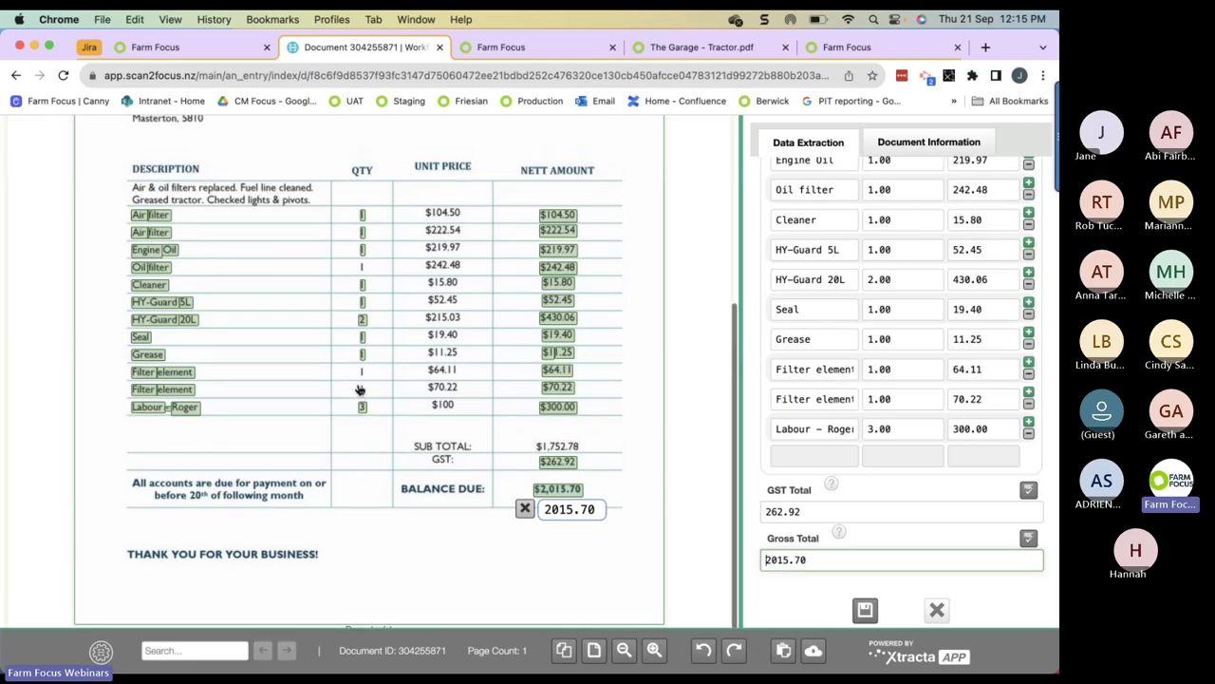
Step: Insert a blank line above the second Air filter line in the extracted lines, and delete that Air filter line
scroll(359, 389, down, 3)
scroll(359, 390, down, 3)
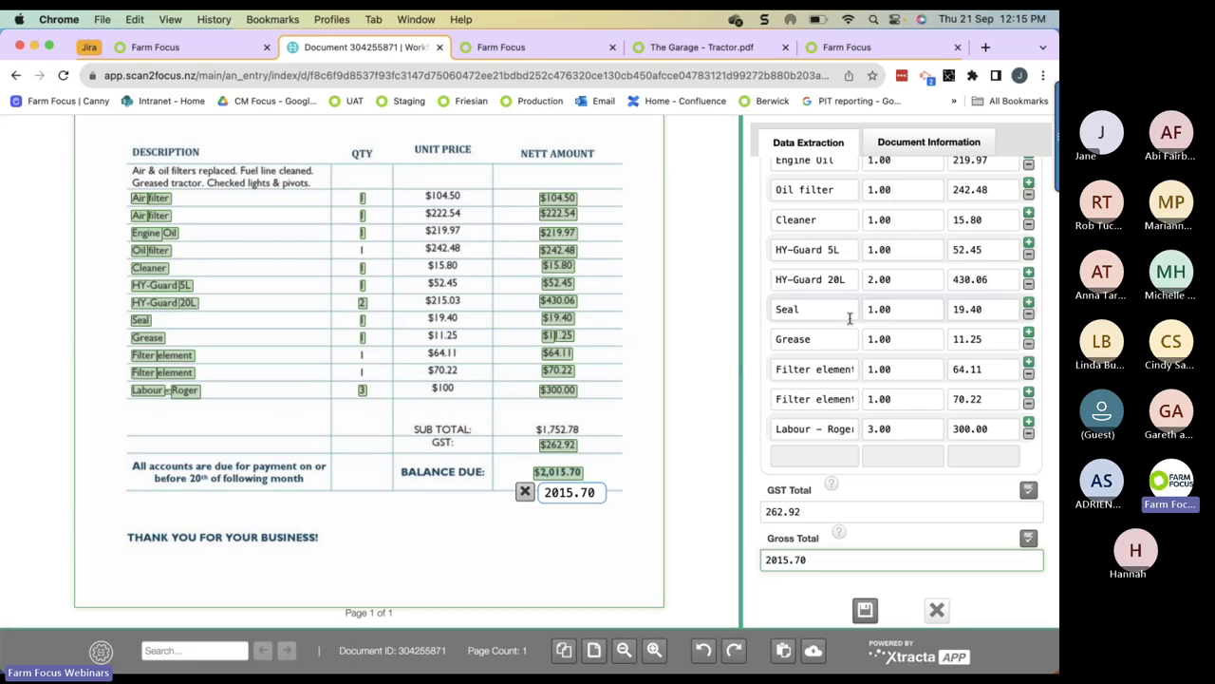
scroll(855, 318, up, 1)
scroll(855, 318, up, 3)
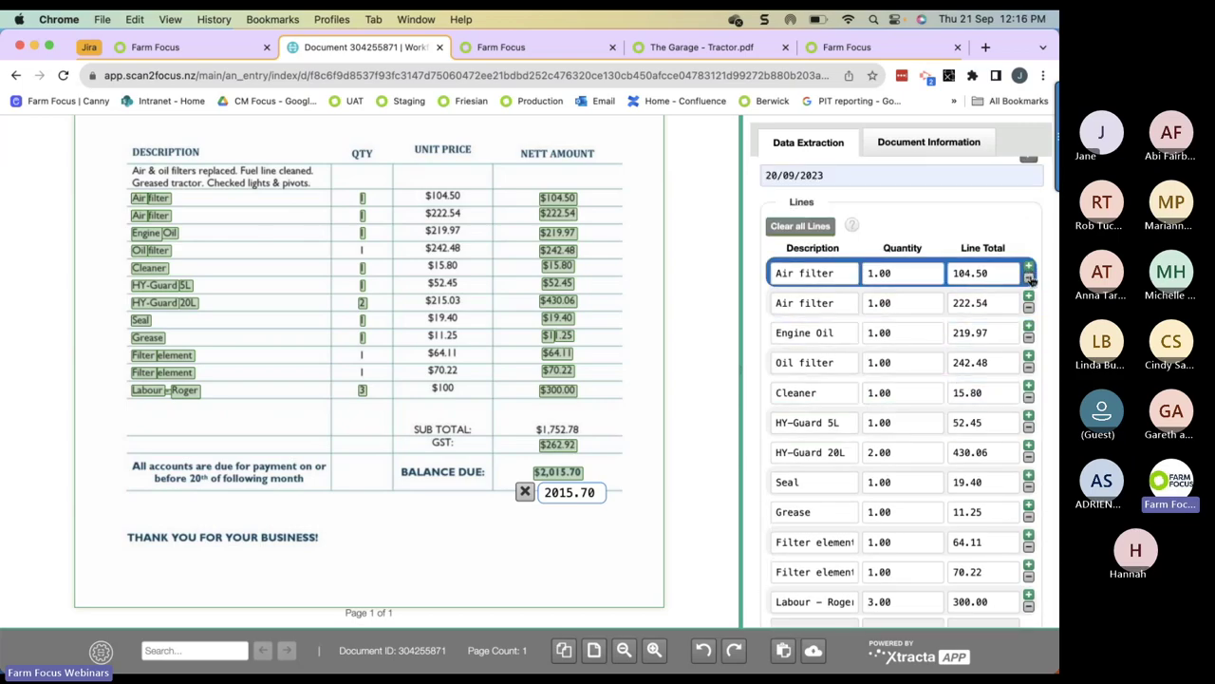
click(1029, 296)
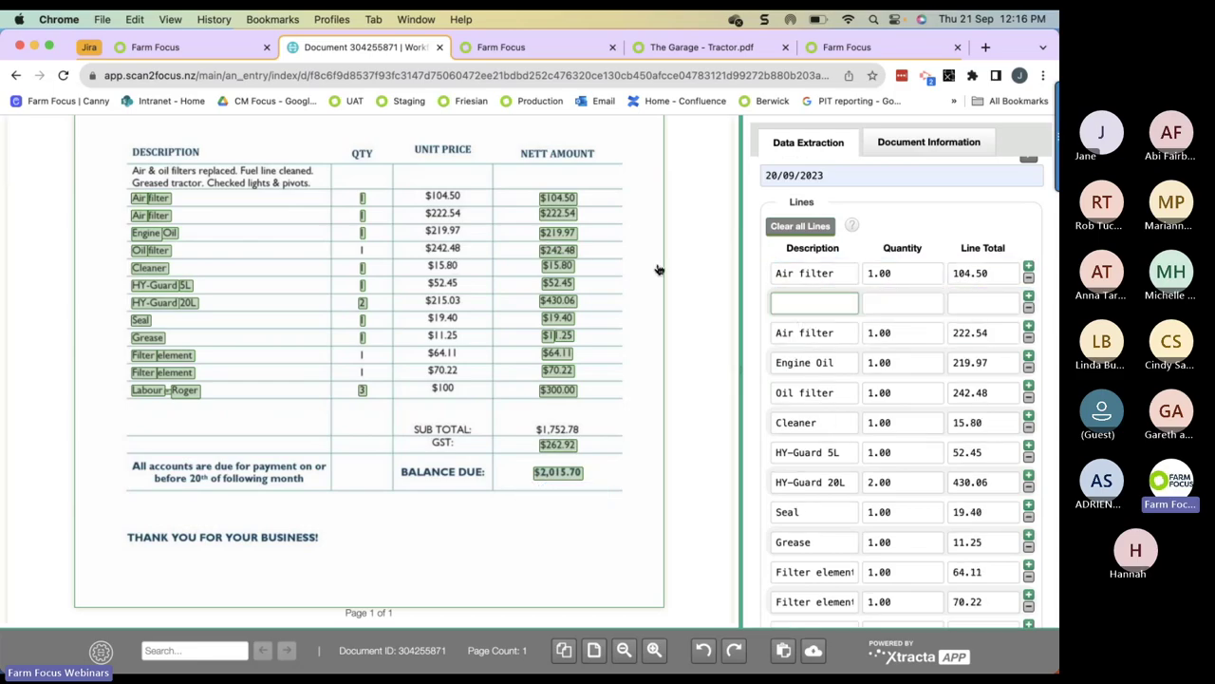
click(1029, 339)
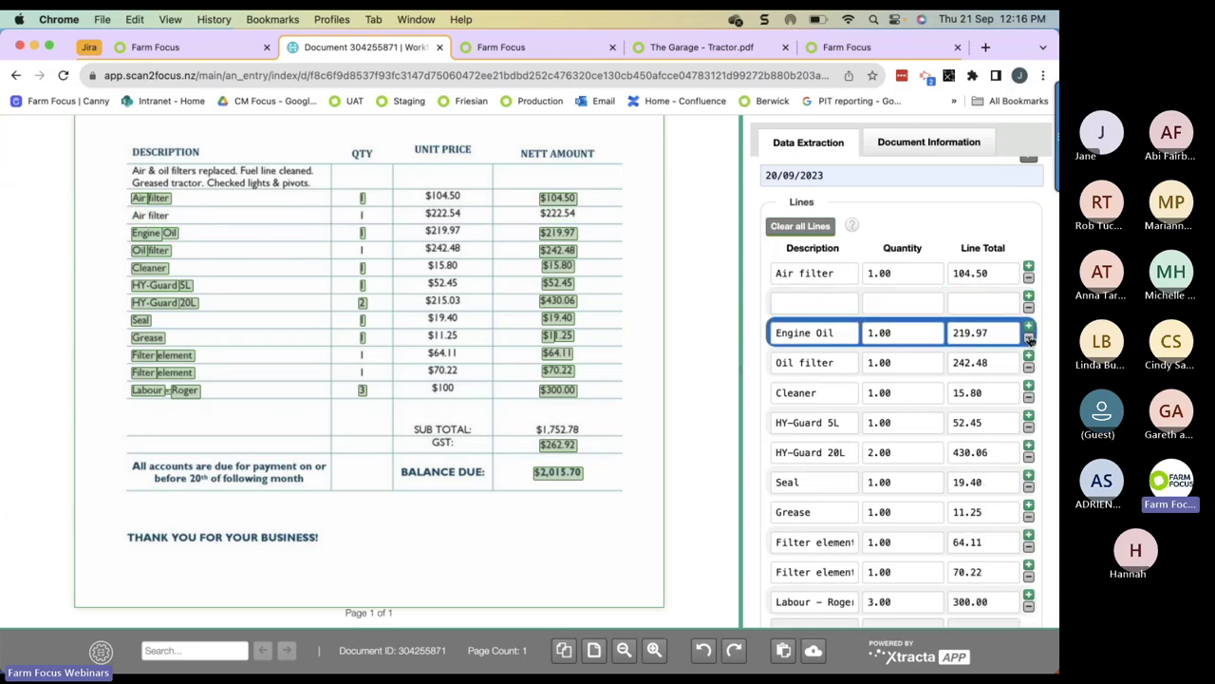
Step: Clear all lines and add one described as "Air & oil filters replaced. Fuel line cleaned. Greased tractor. Checked lights & pivots." from the scan
click(796, 227)
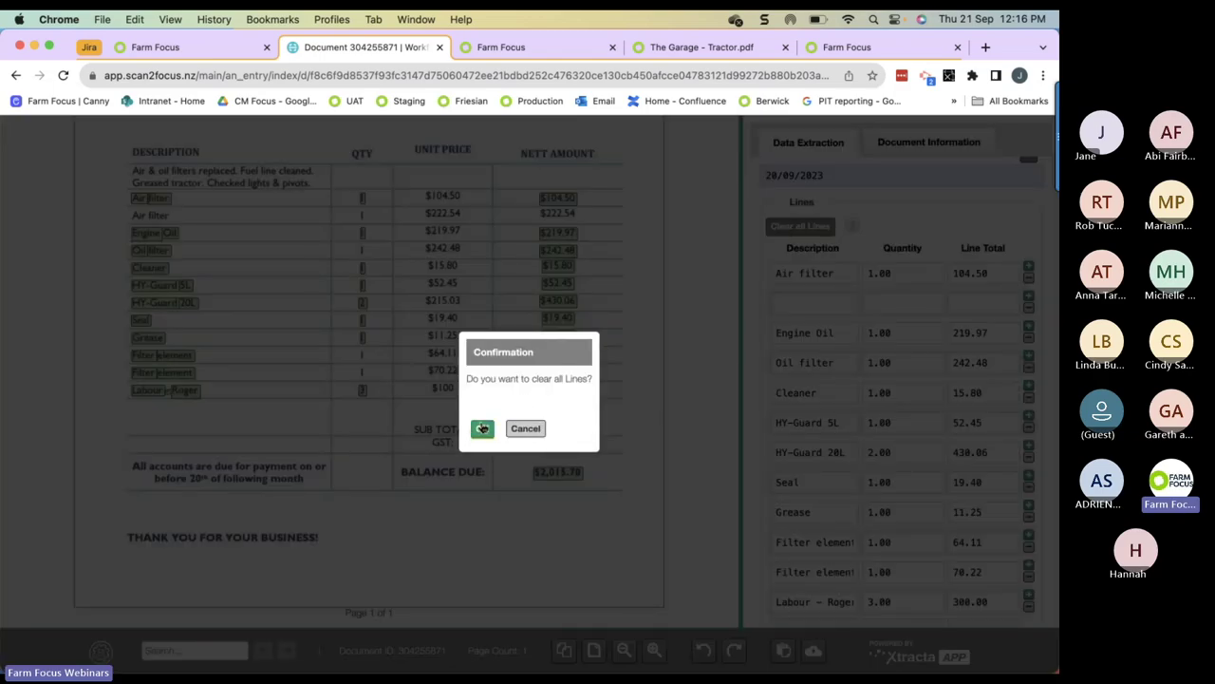
click(481, 429)
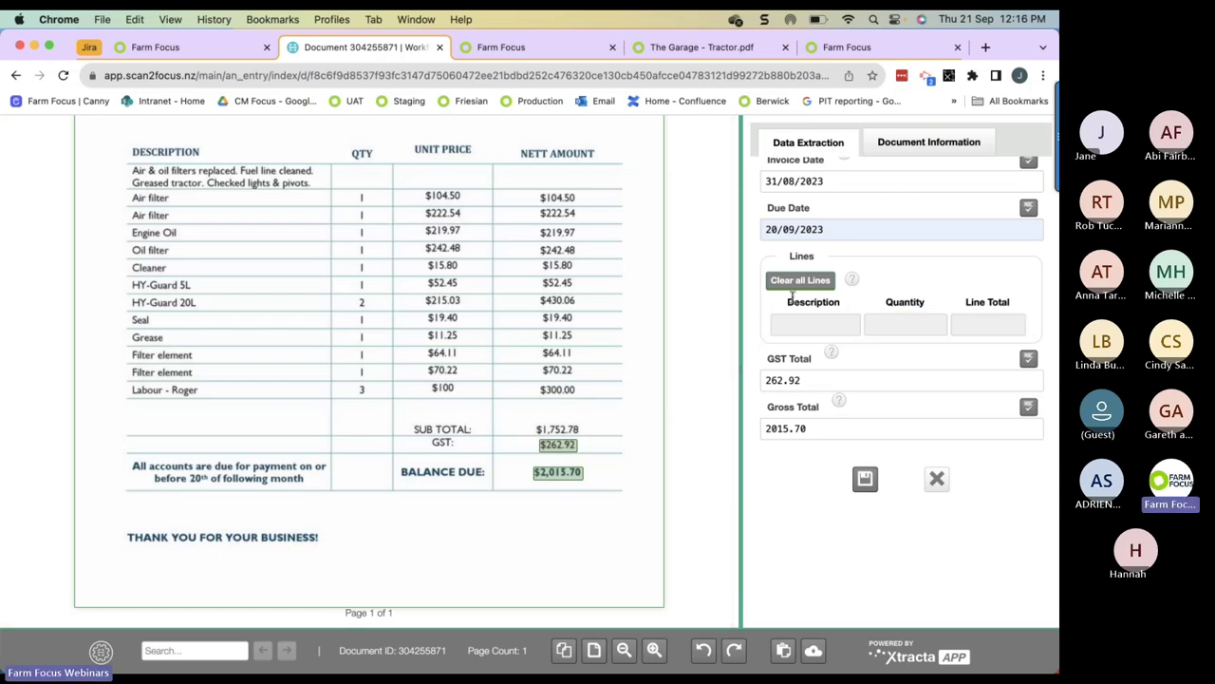
click(773, 318)
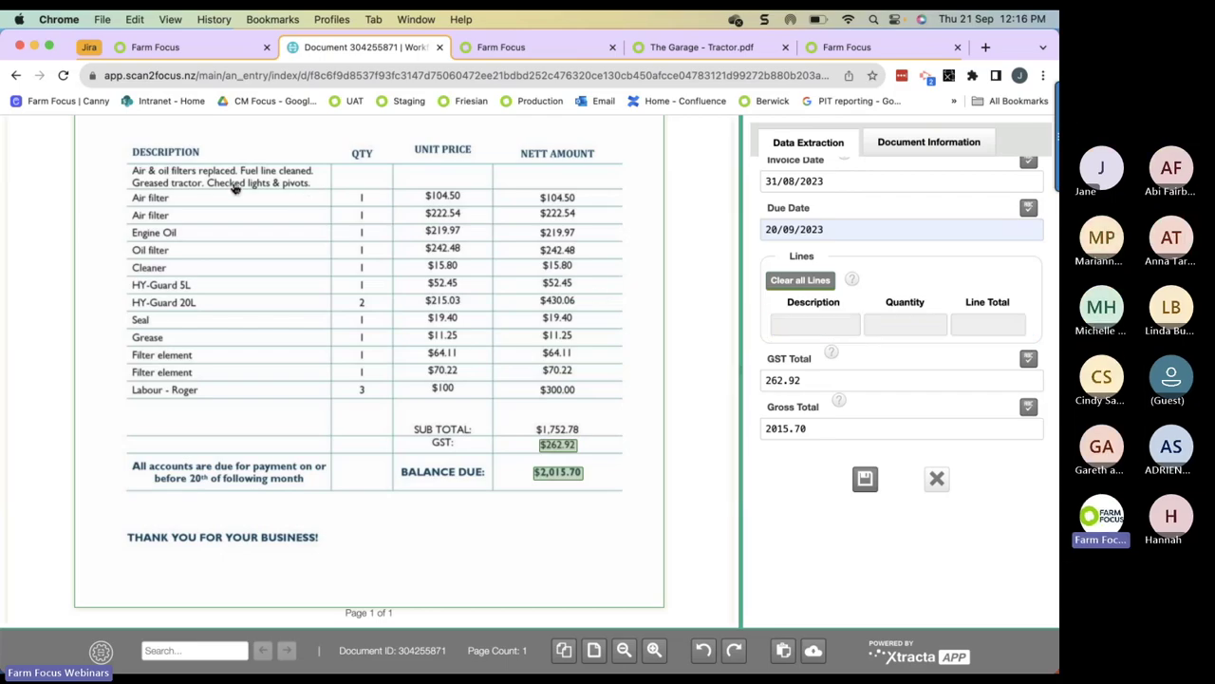
click(176, 182)
drag(139, 173, 317, 184)
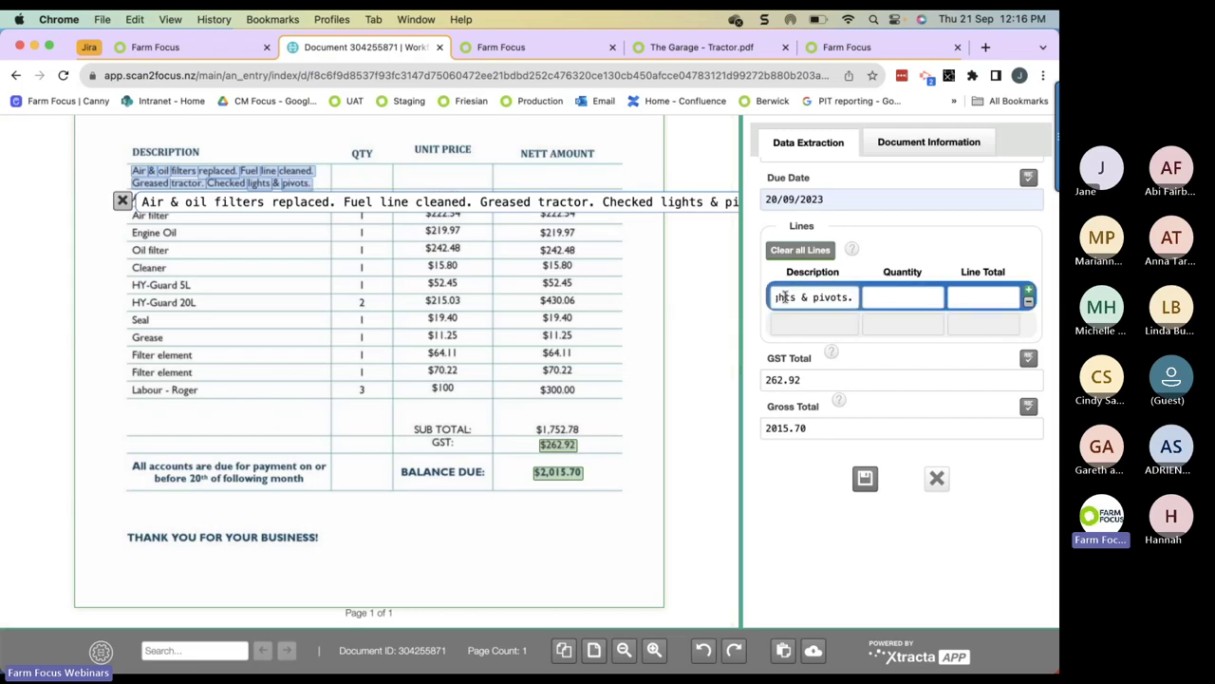
Step: Set the line's Line Total to 1752.78 from the scanned subtotal, and save the extracted invoice data
click(967, 297)
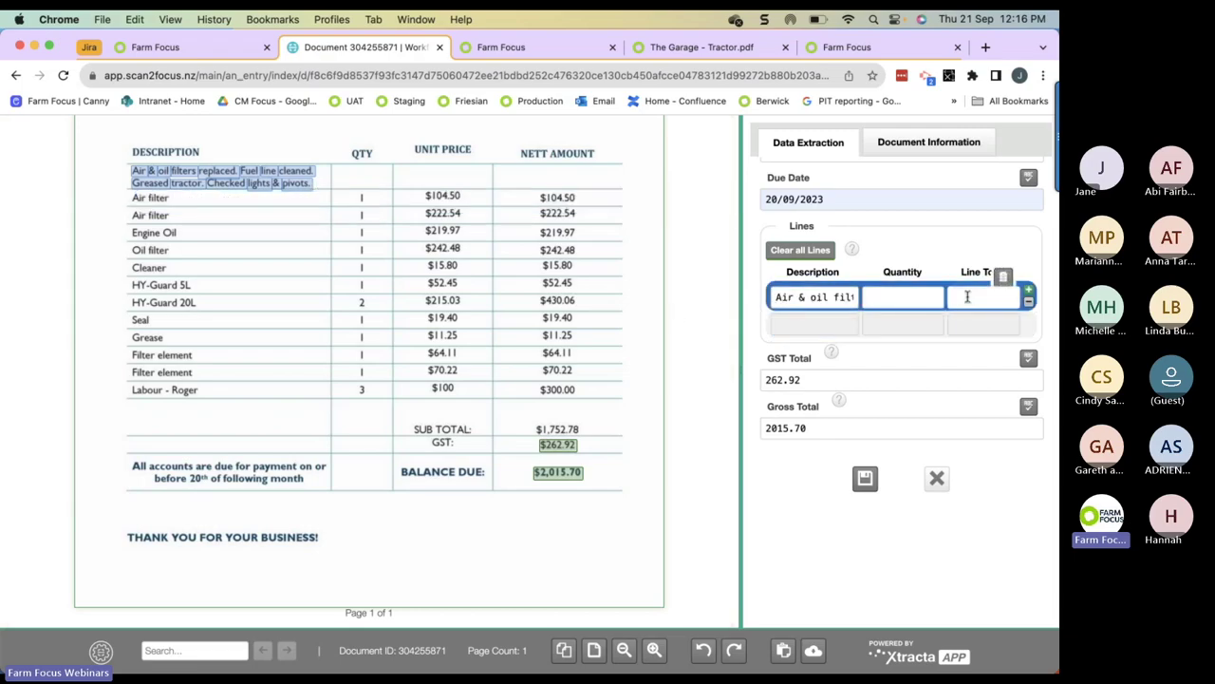
click(541, 432)
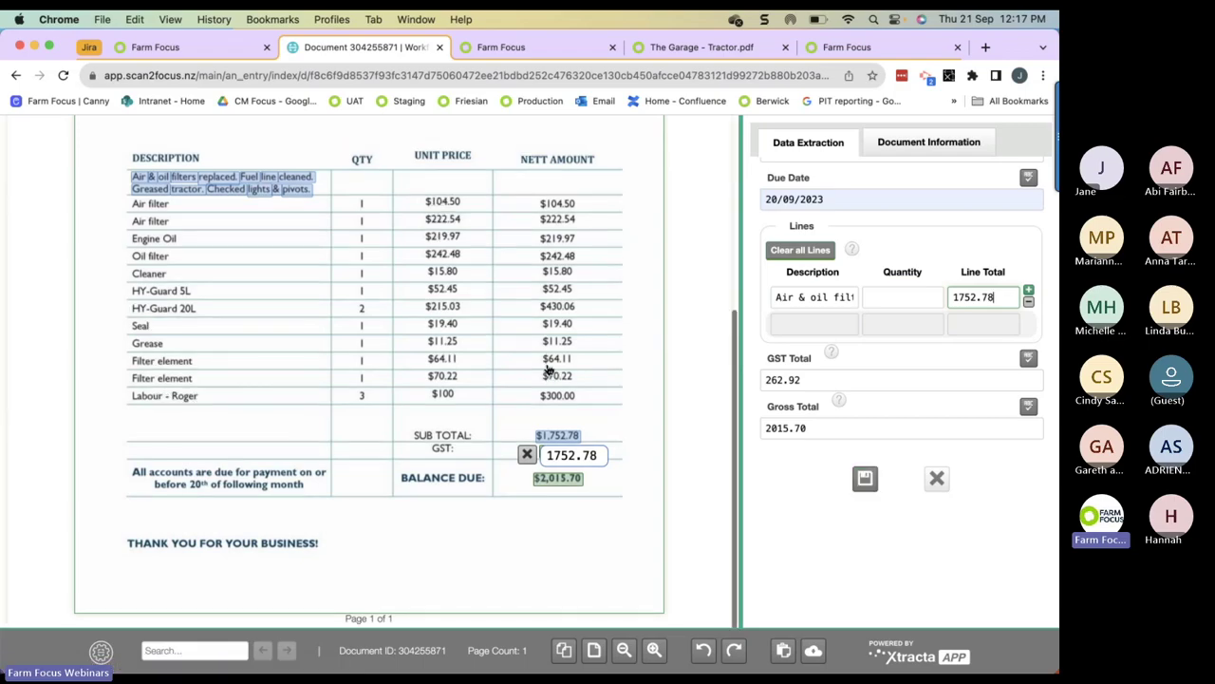
scroll(547, 370, up, 6)
scroll(547, 371, down, 5)
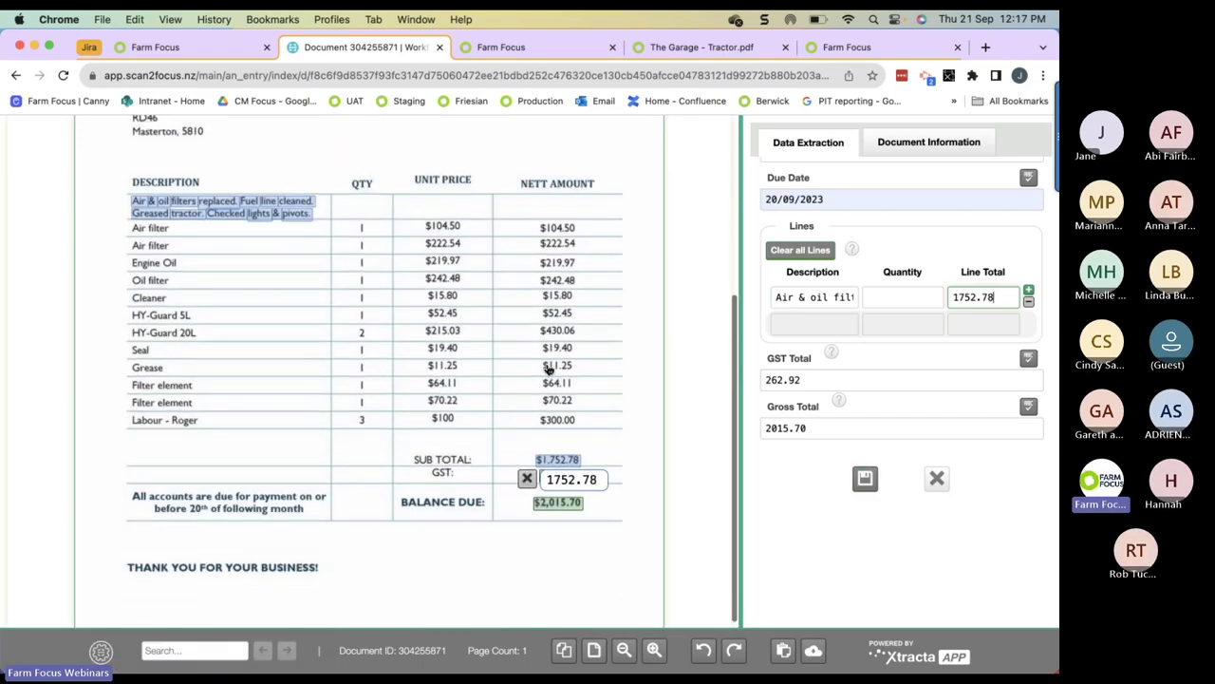
click(864, 479)
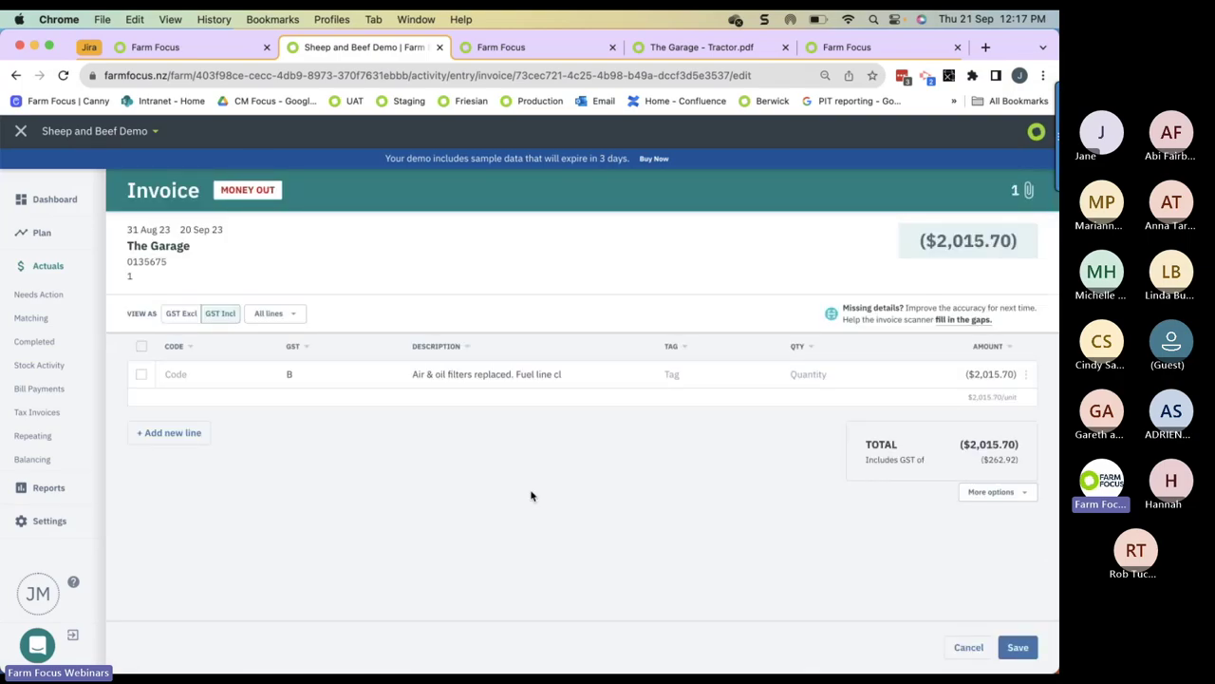
Step: Code the Garage invoice line as VH:TC (Tractor) and save the invoice
click(216, 379)
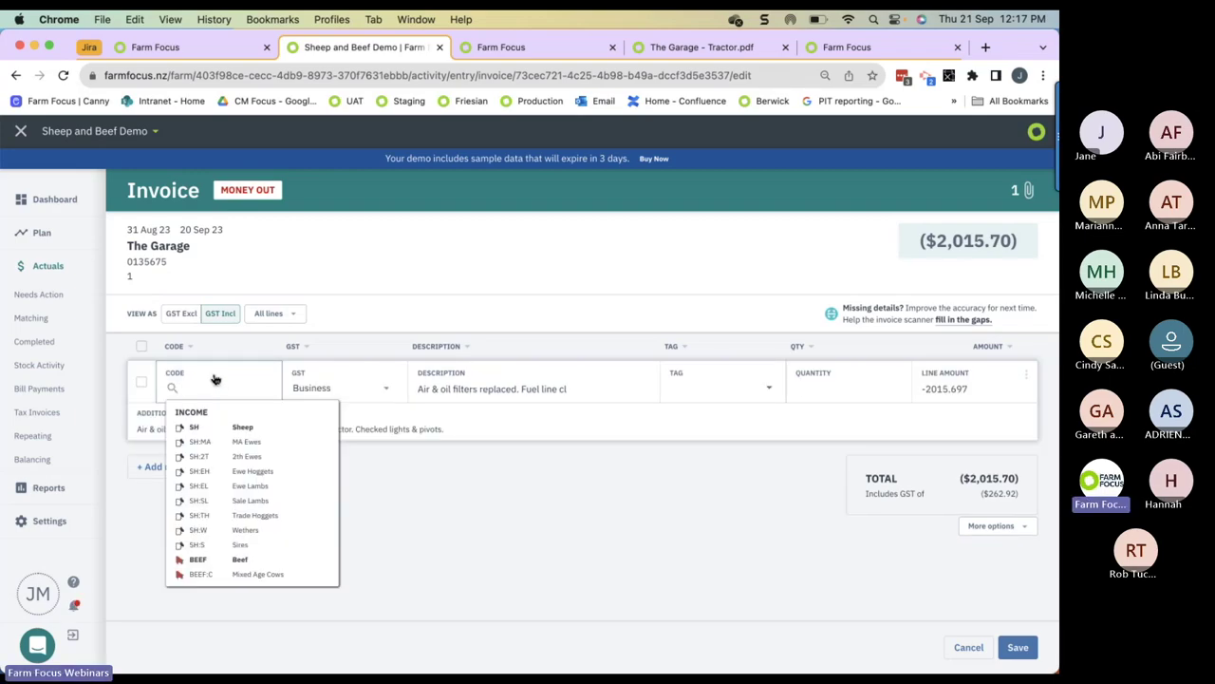
text(vh)
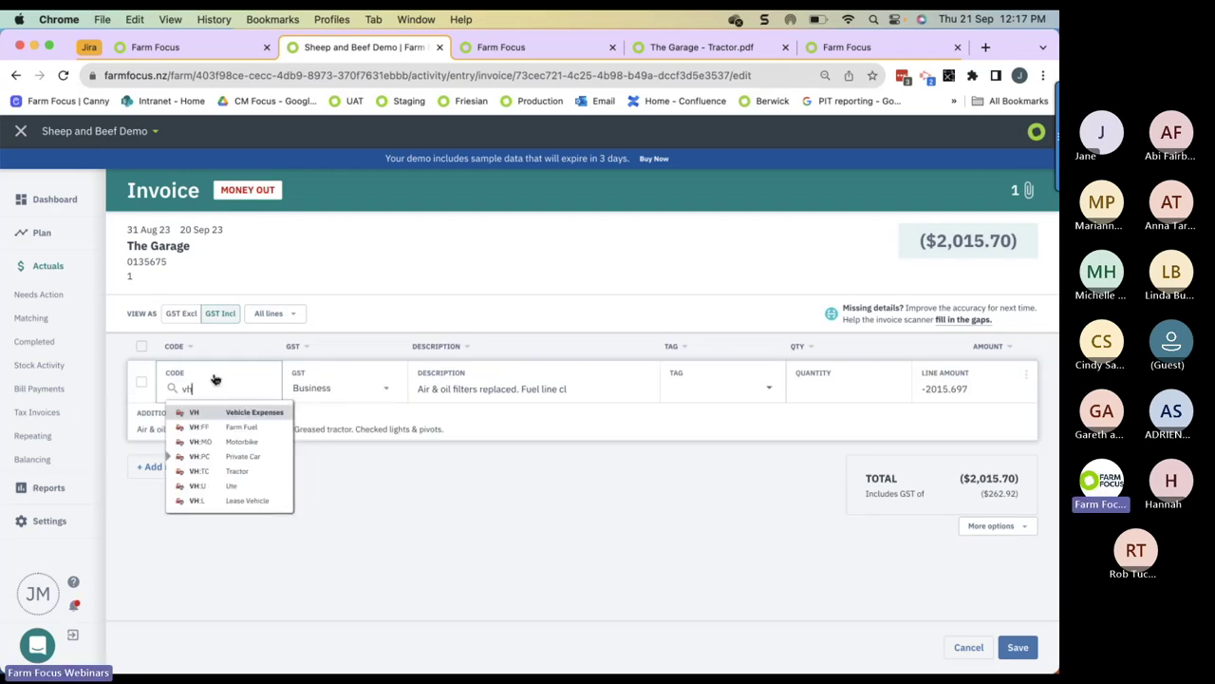
click(250, 471)
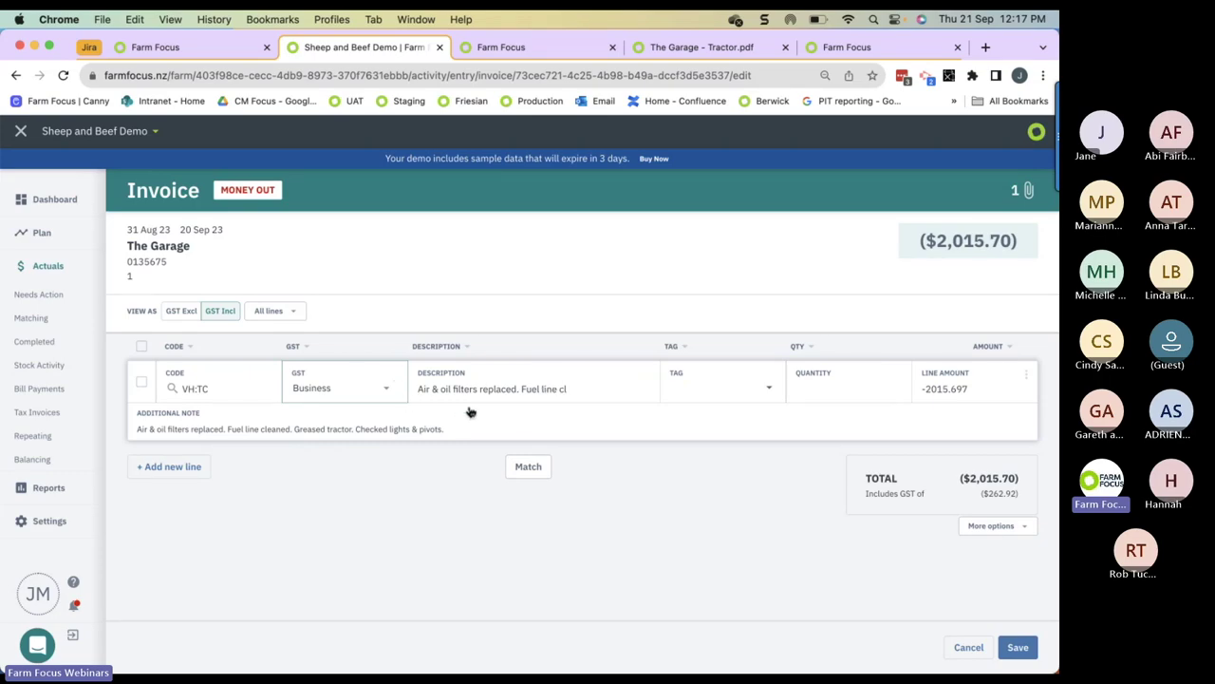
click(1018, 647)
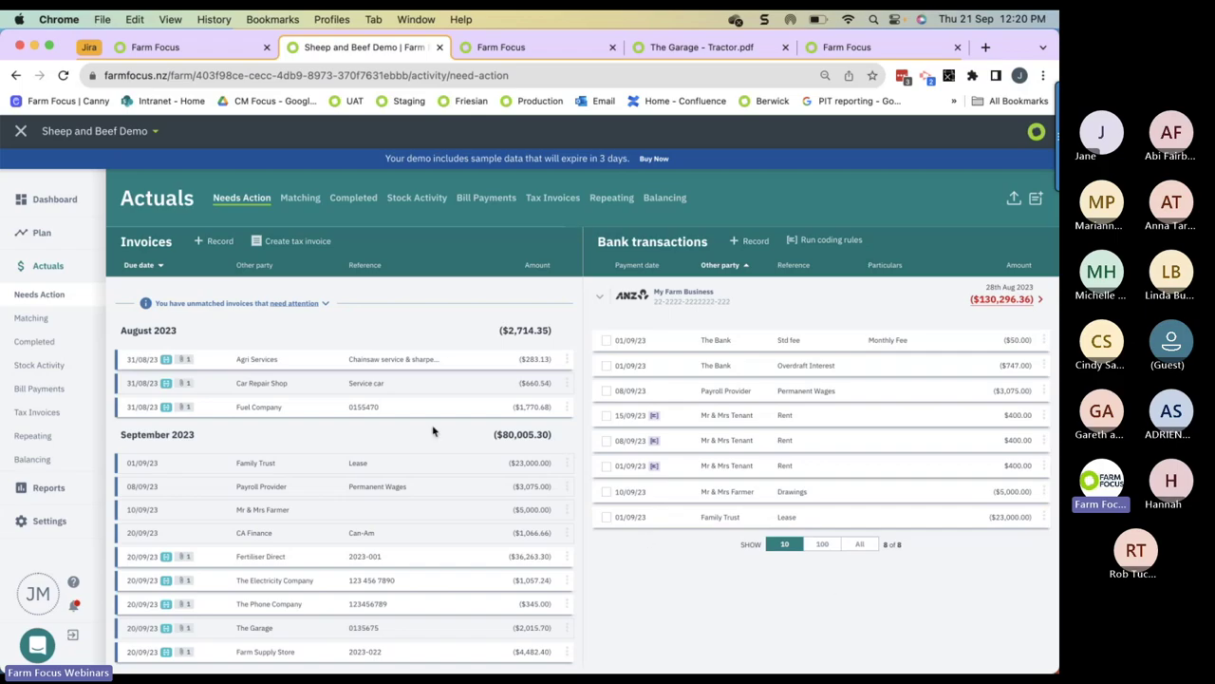
Step: Try reversing the Agri Services invoice amount to money in, and return to Actuals without saving
click(395, 361)
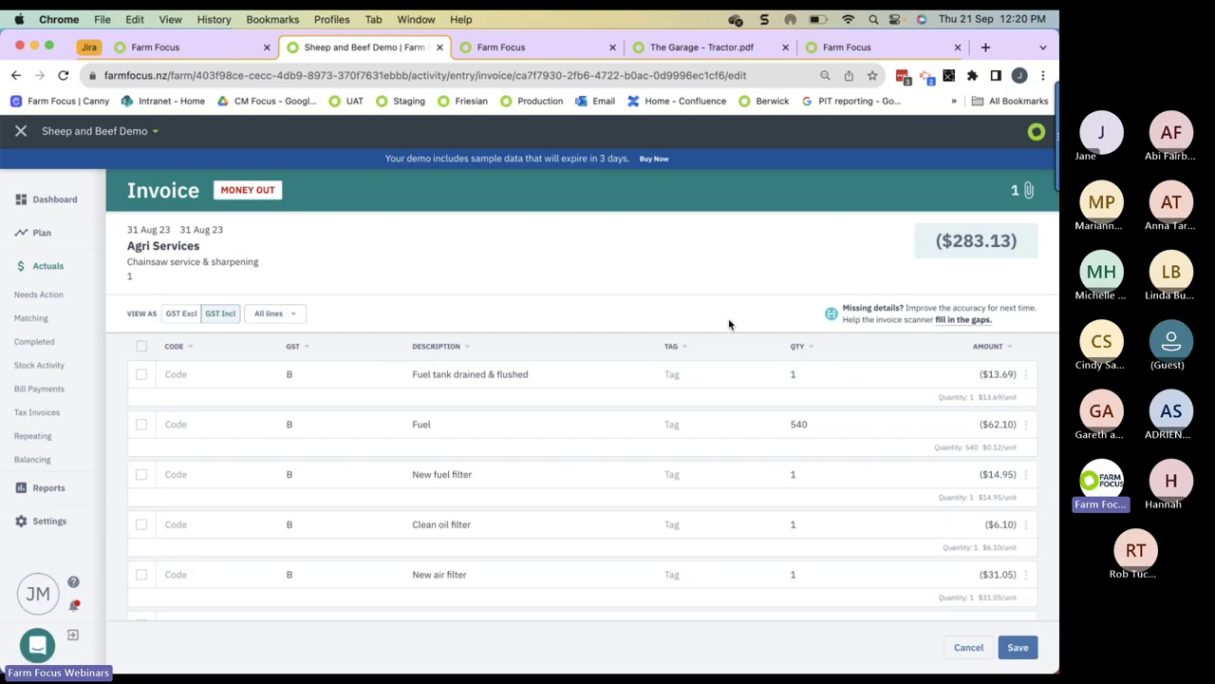
click(967, 243)
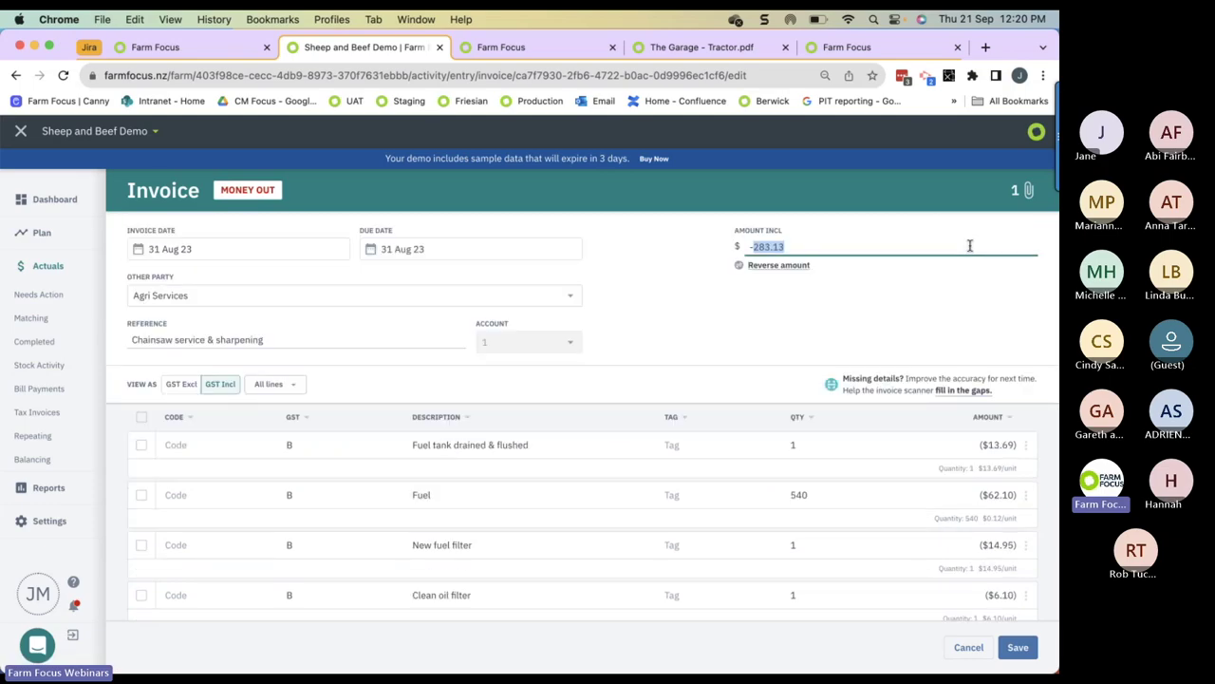
click(763, 267)
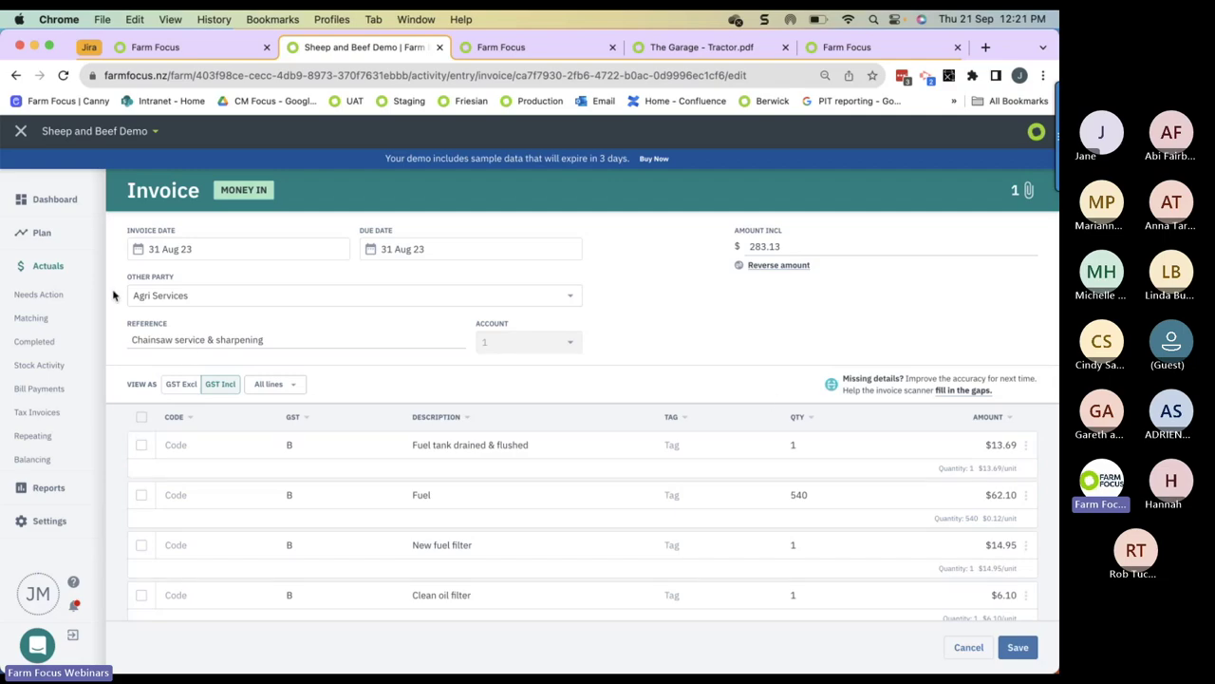
click(55, 267)
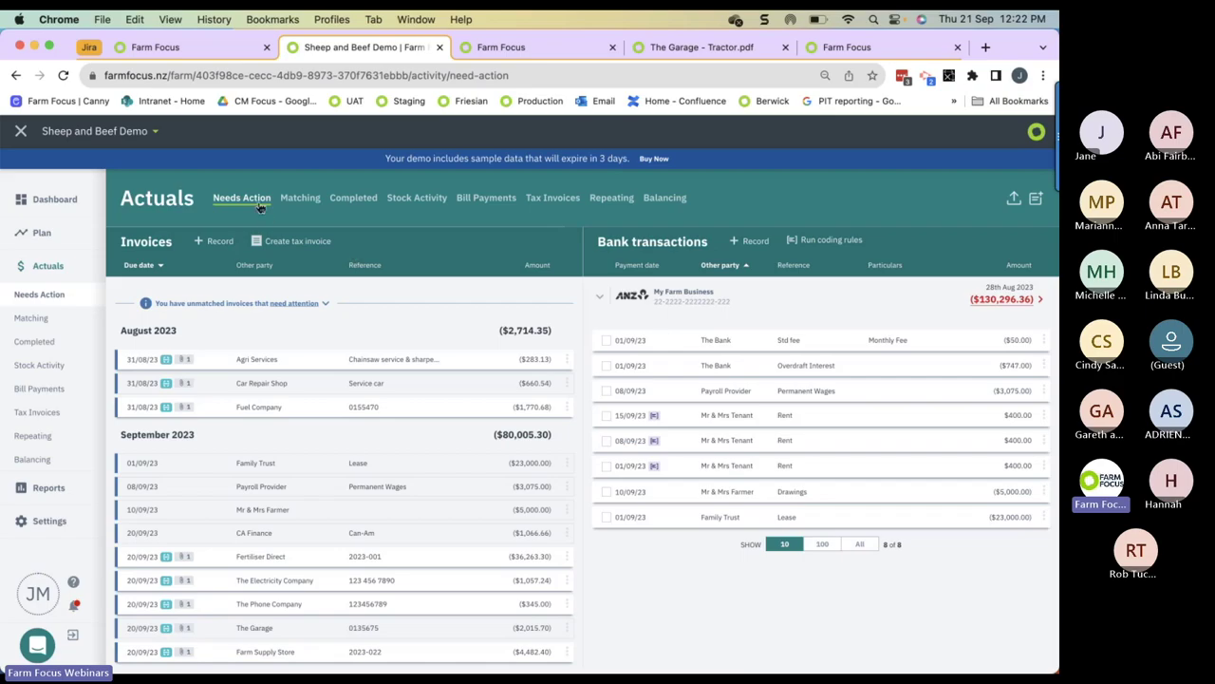
Step: Start a supplier invoice import and select PGG Wrightson as the provider
click(1013, 199)
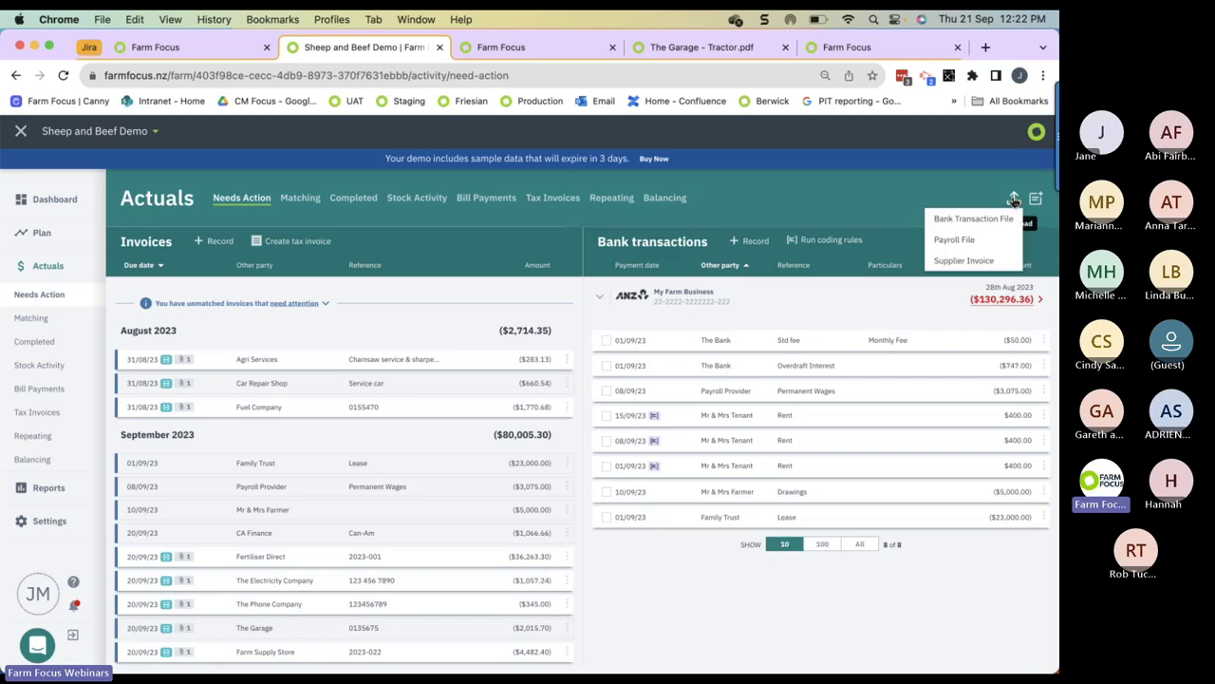
click(962, 261)
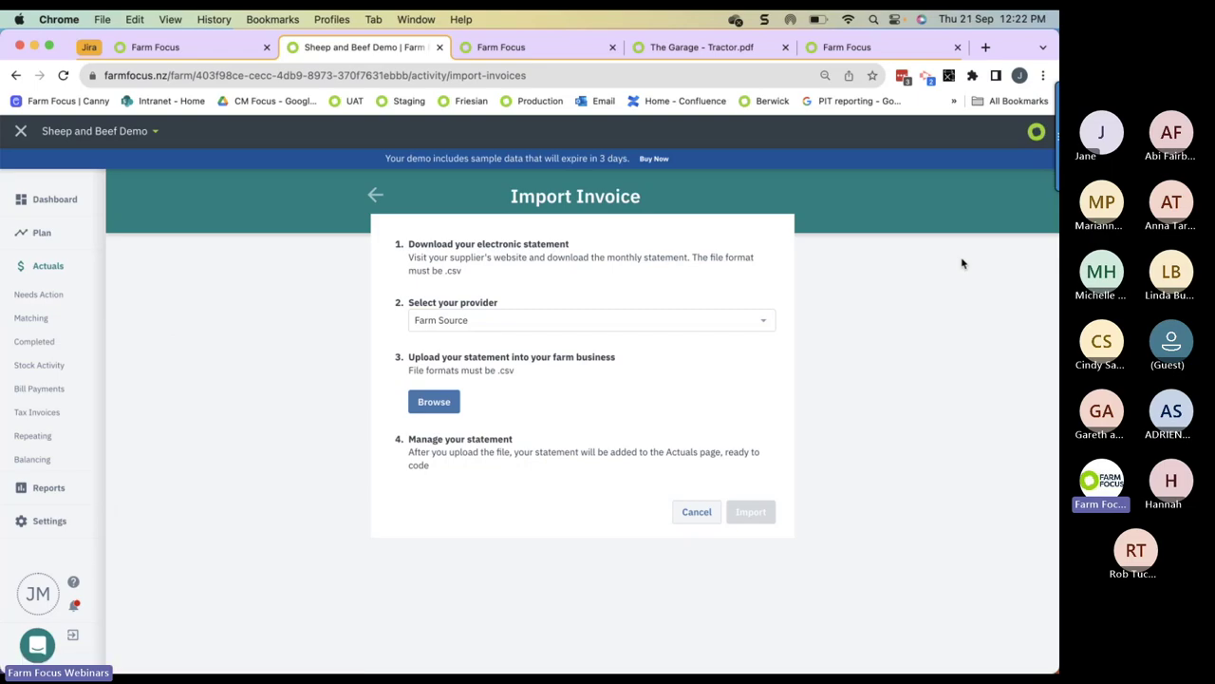
click(765, 323)
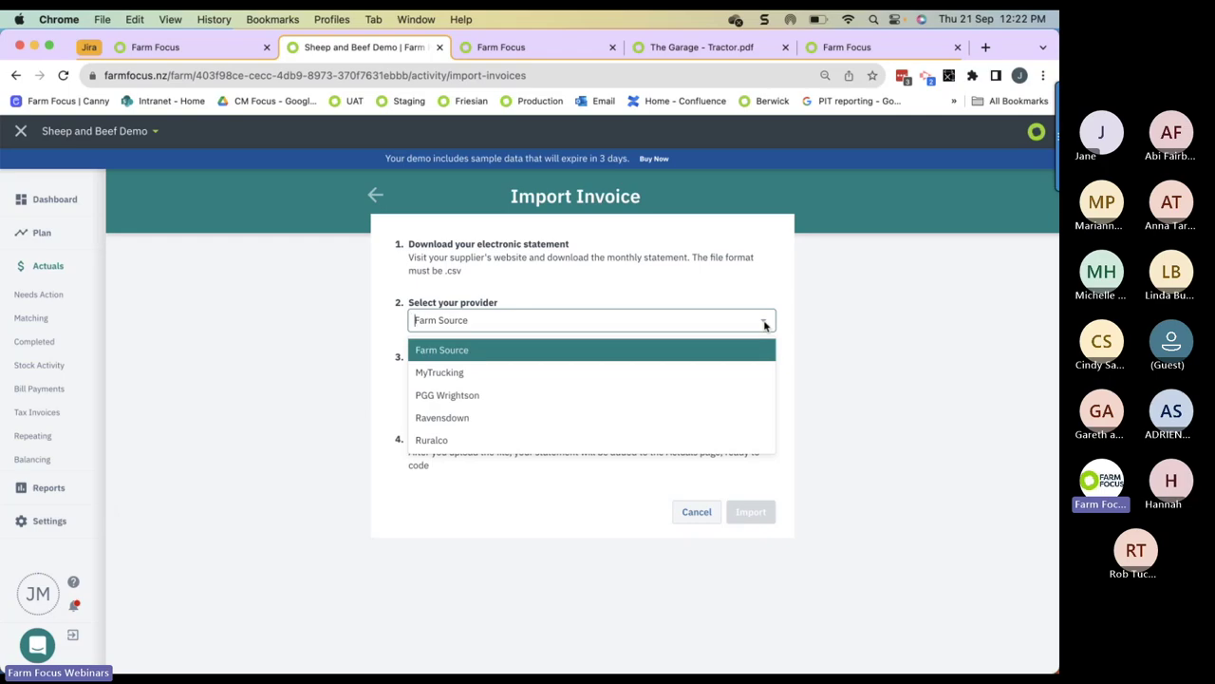
click(503, 395)
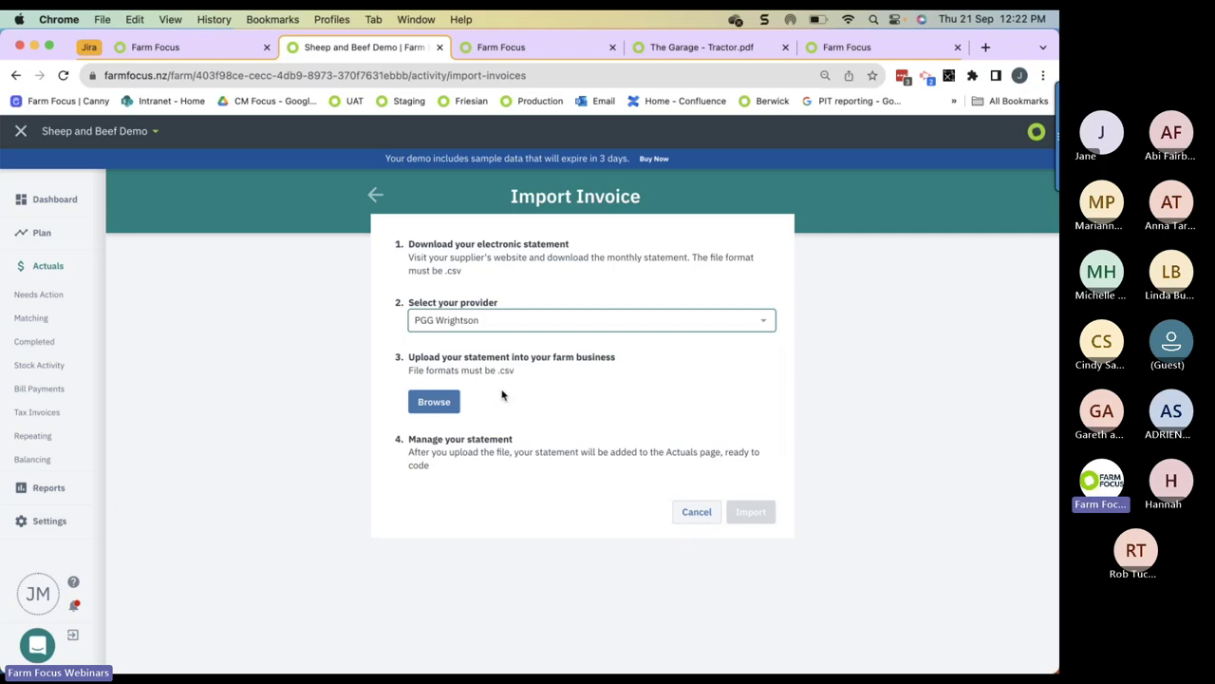
Step: Import the statement file PGG - Sept Webinar 2023.csv from Downloads, and look for the imported invoice in the Invoices list
click(430, 403)
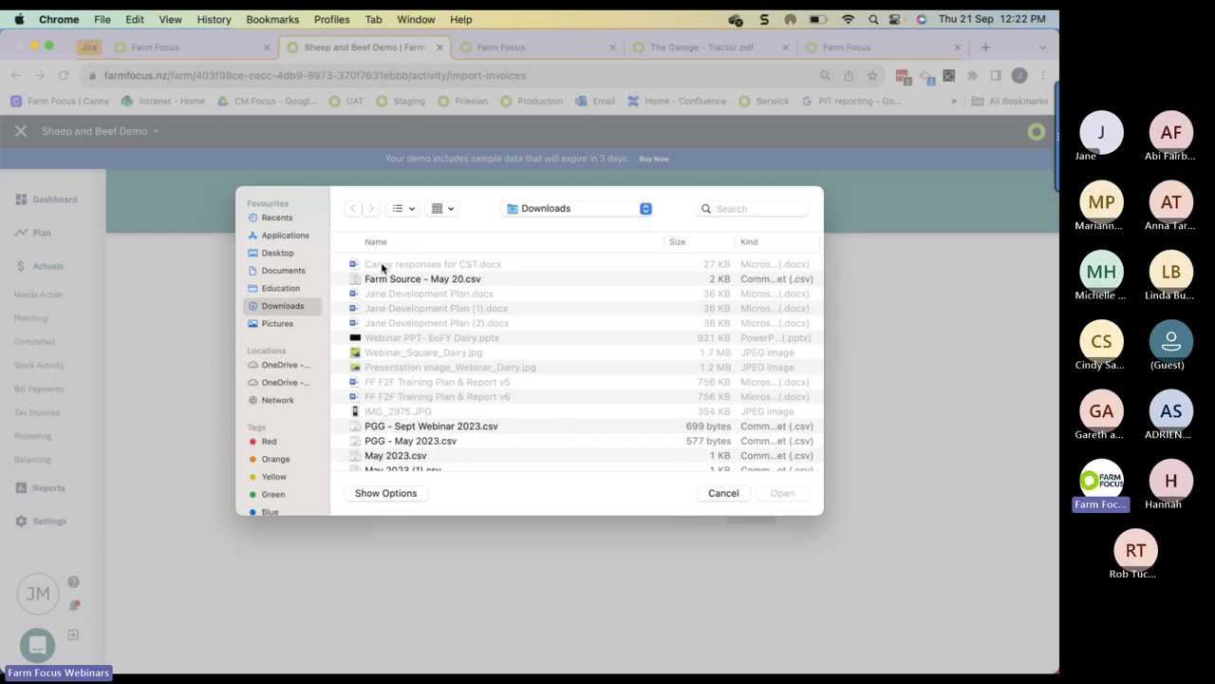
click(377, 430)
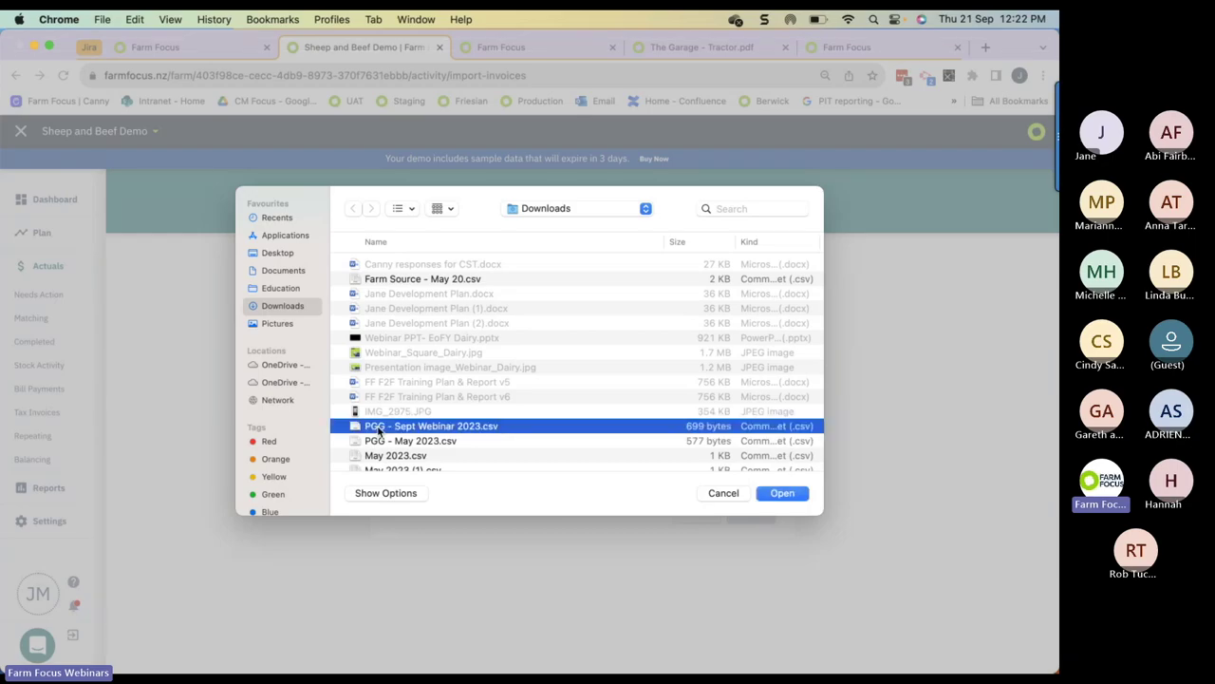
click(784, 493)
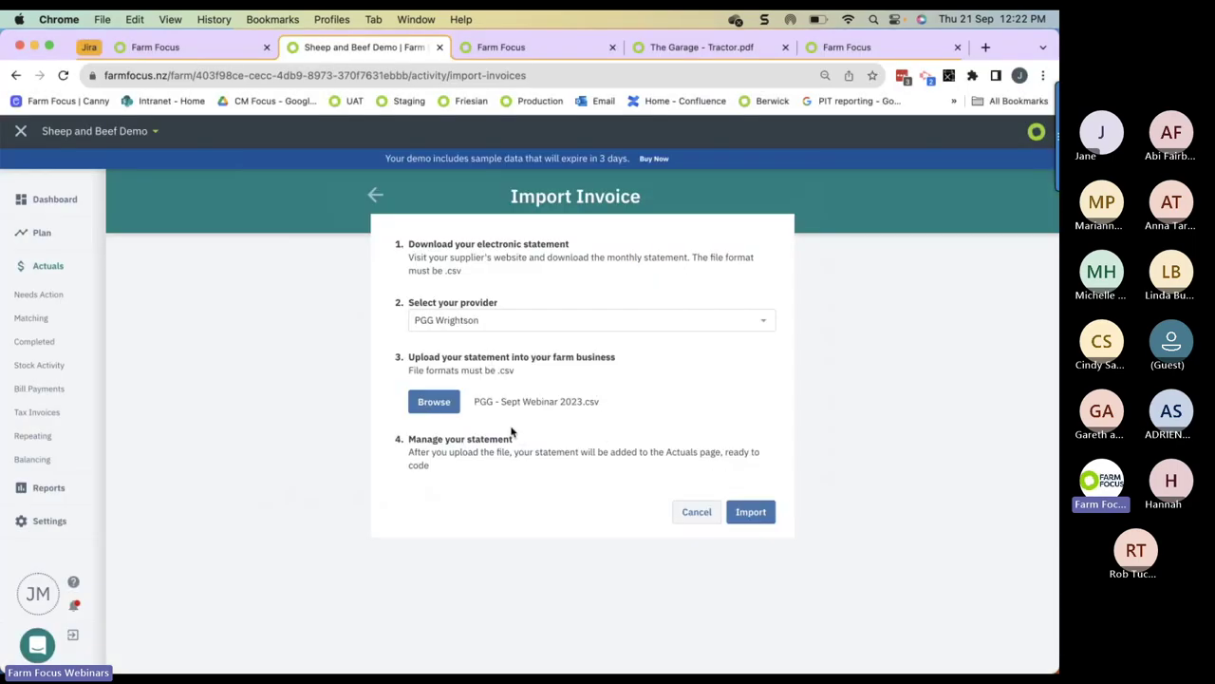
click(749, 518)
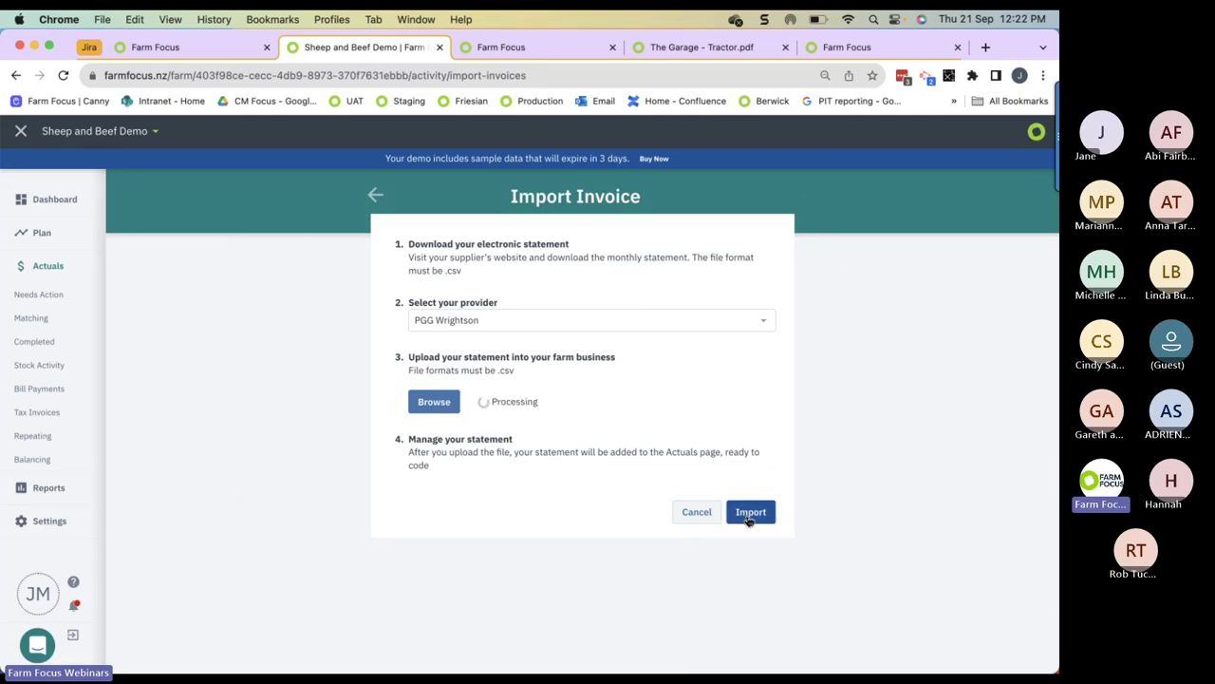
scroll(503, 509, down, 2)
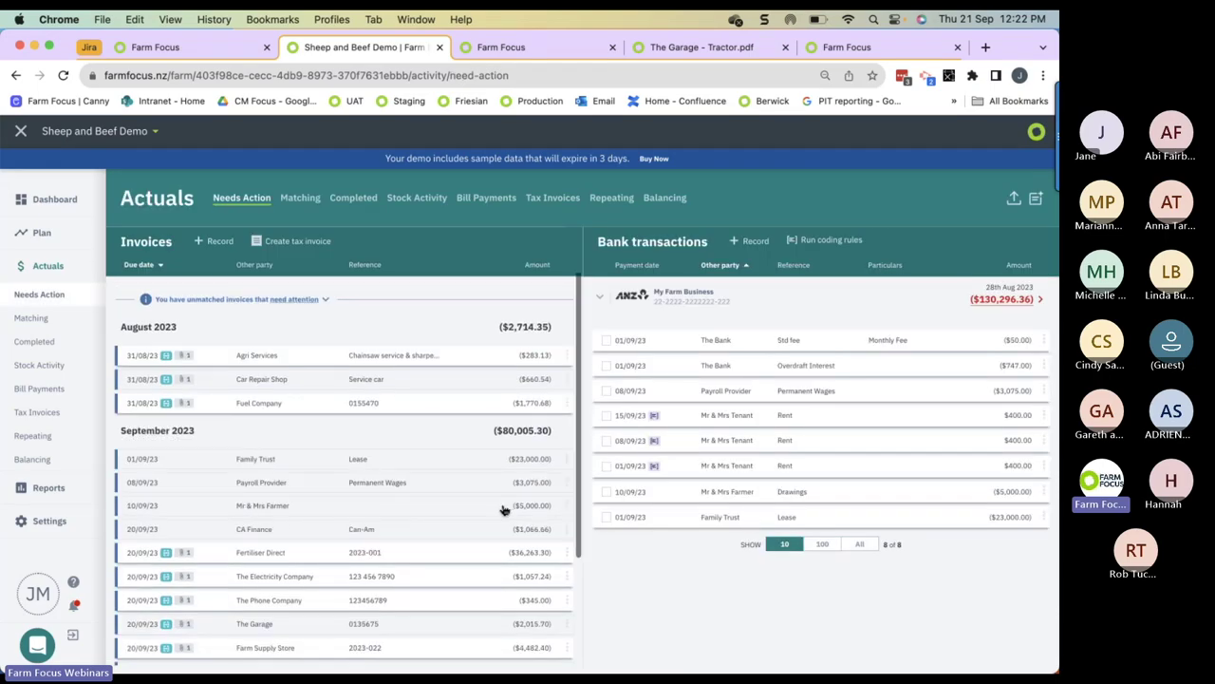
scroll(503, 510, down, 2)
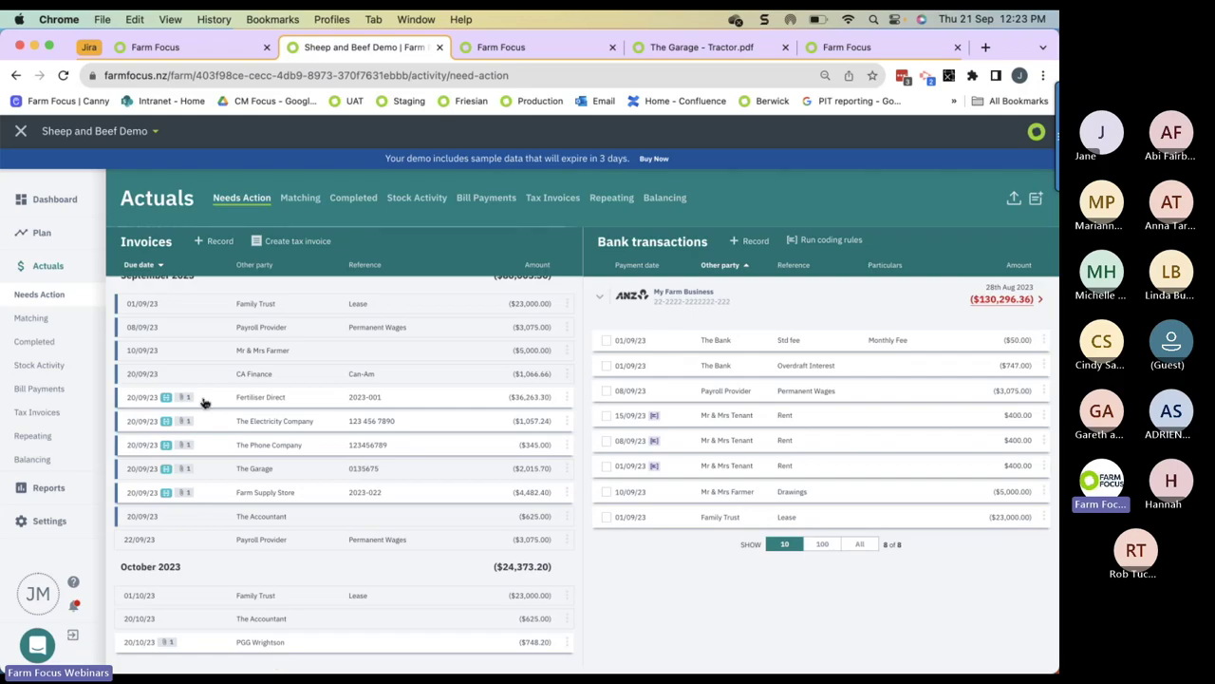
Step: Open a new tax invoice draft and return to Actuals without saving it
click(289, 243)
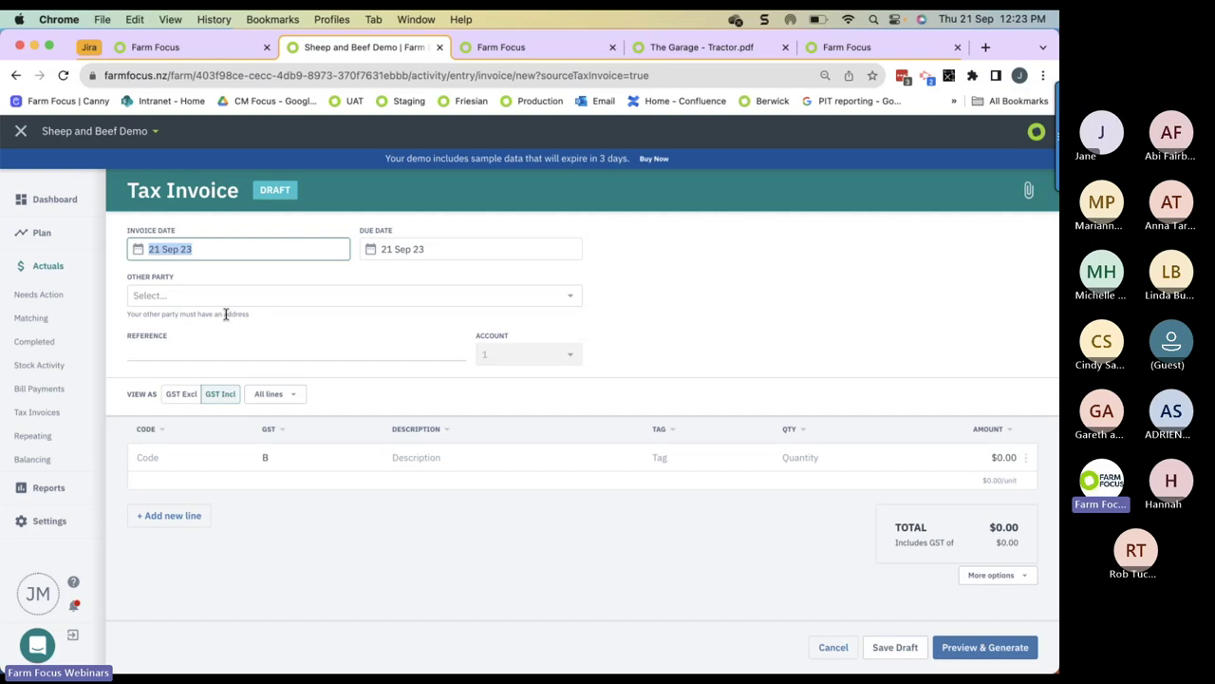
click(74, 583)
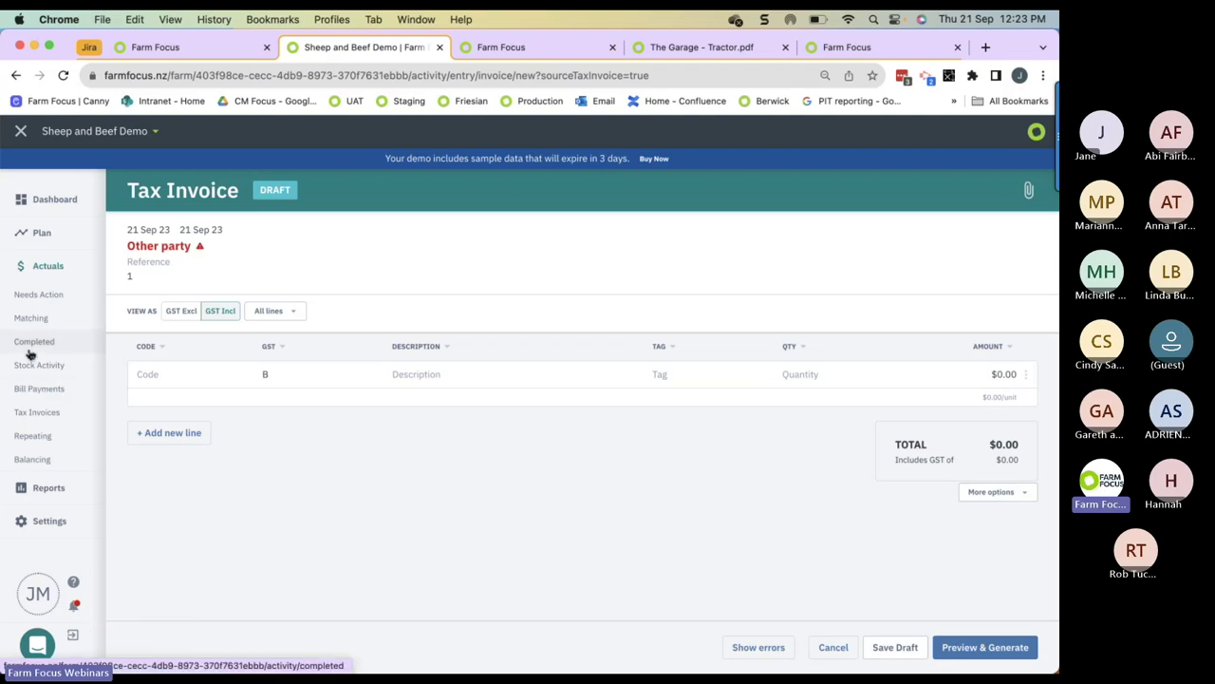
click(47, 267)
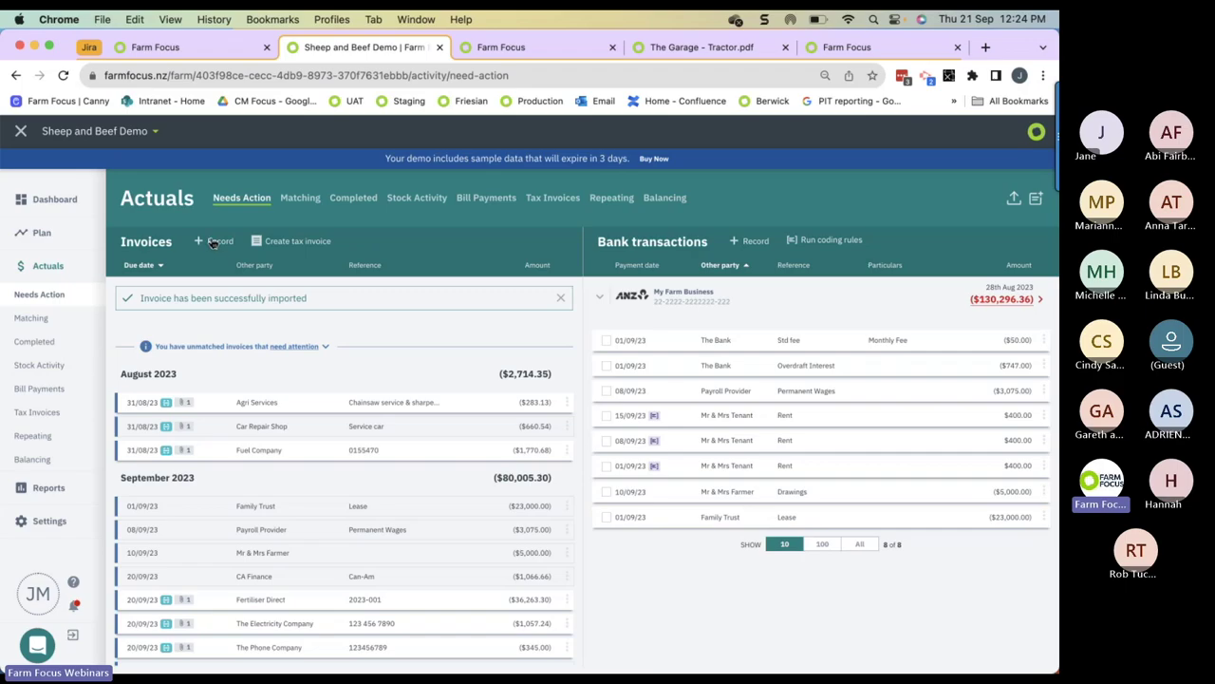
Step: Start recording a new Money out invoice
click(215, 243)
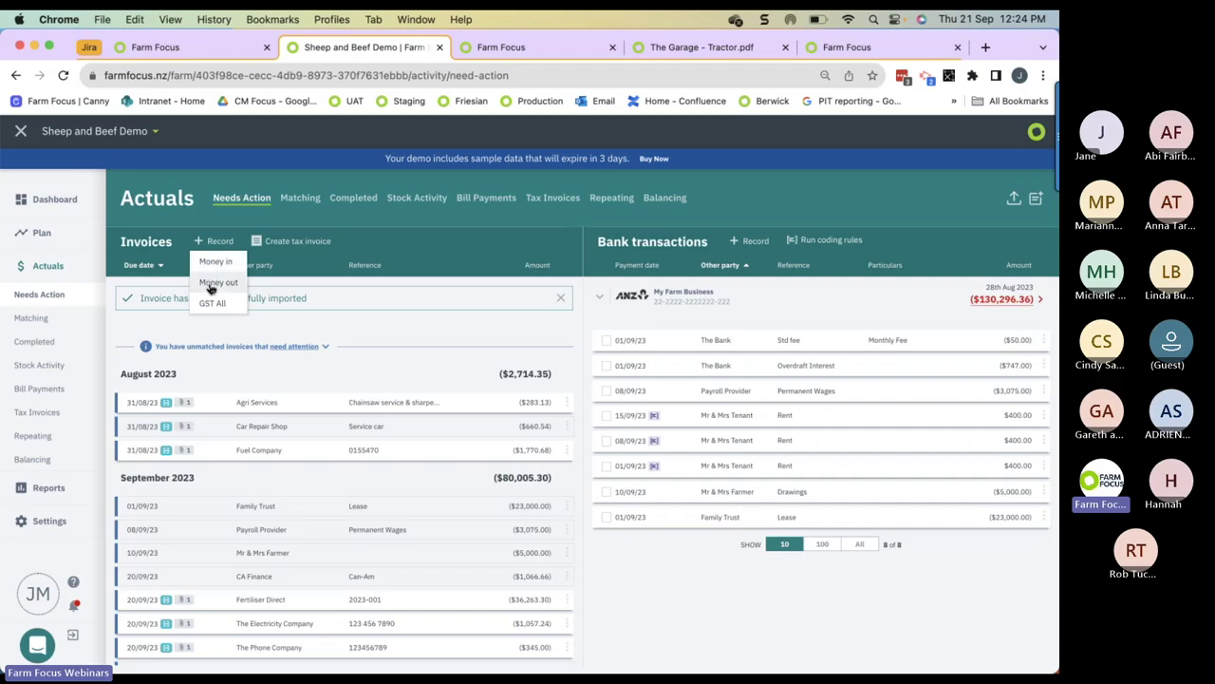
click(216, 283)
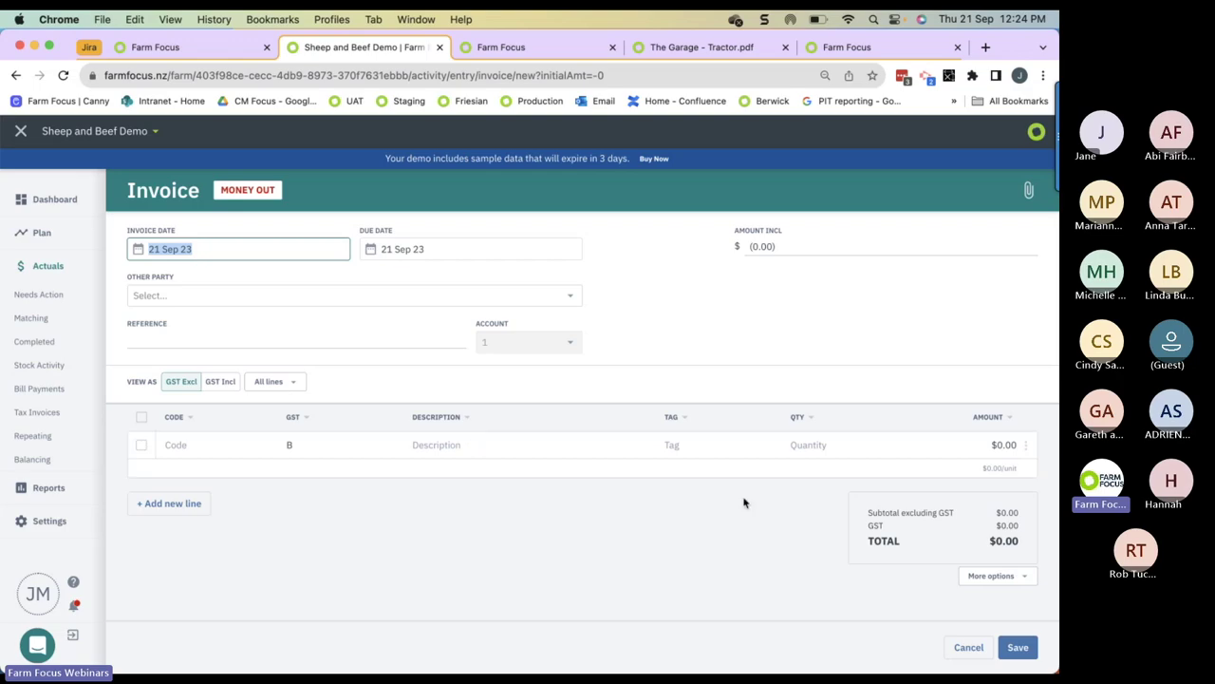
Step: Configure the draft invoice to repeat monthly until further notice, and dismiss the repeat settings without applying them
click(1025, 577)
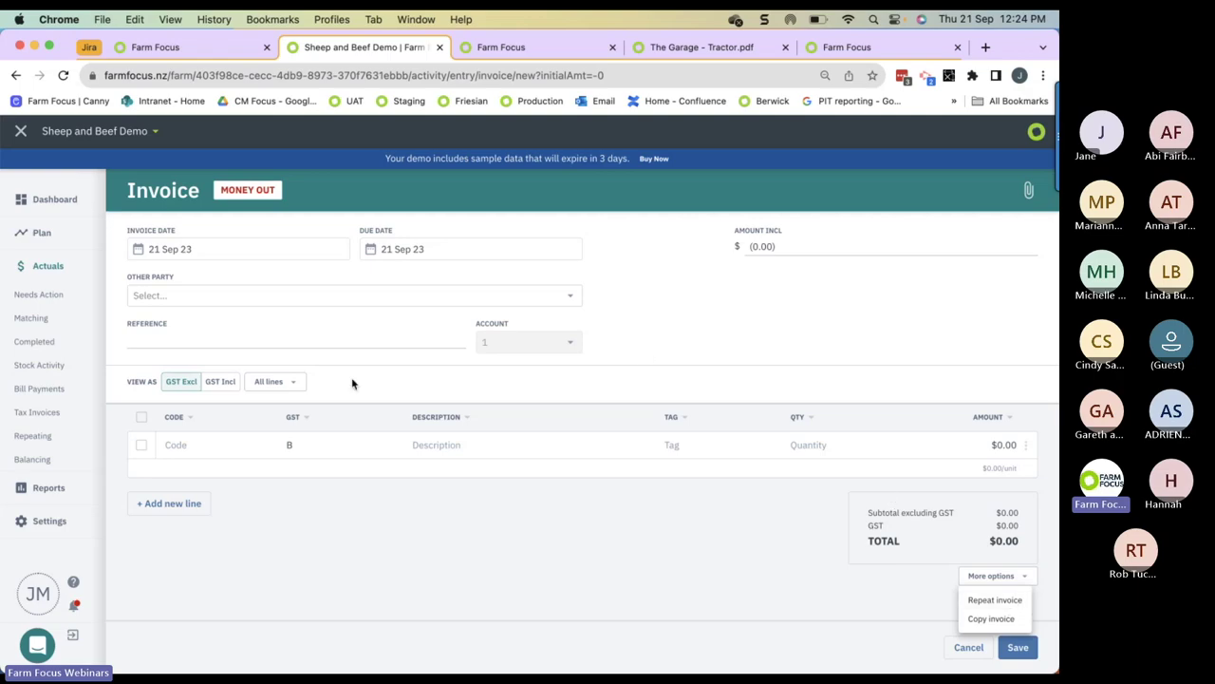
click(1002, 601)
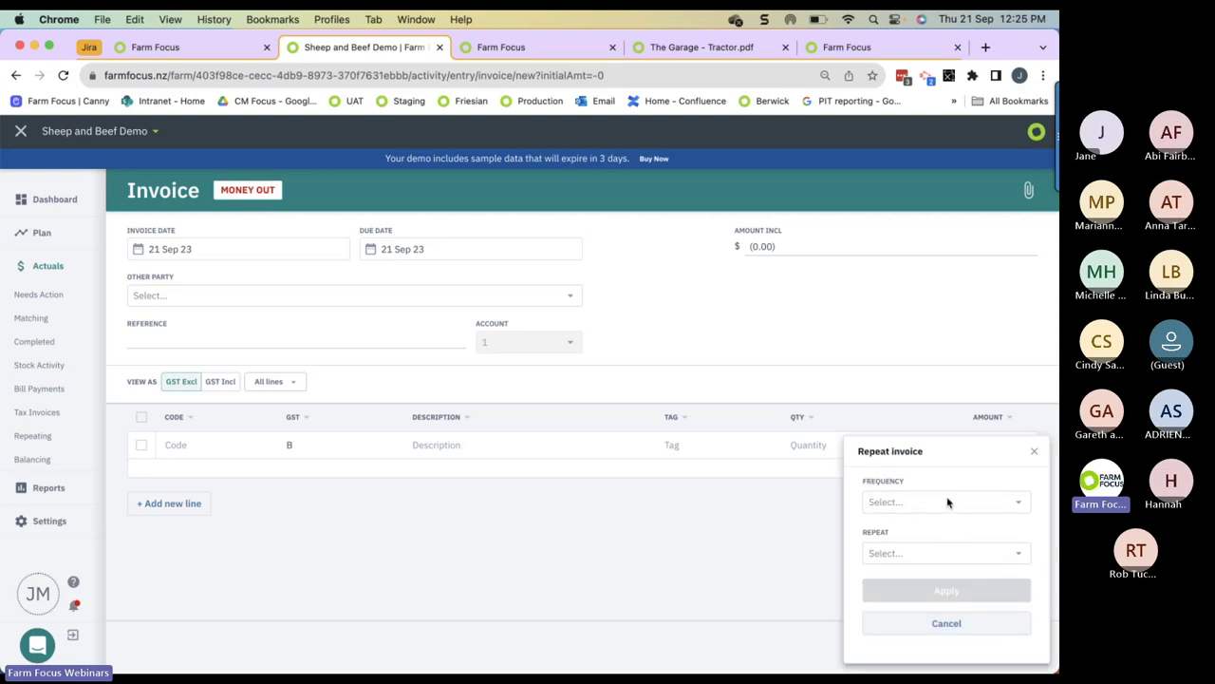
click(1021, 504)
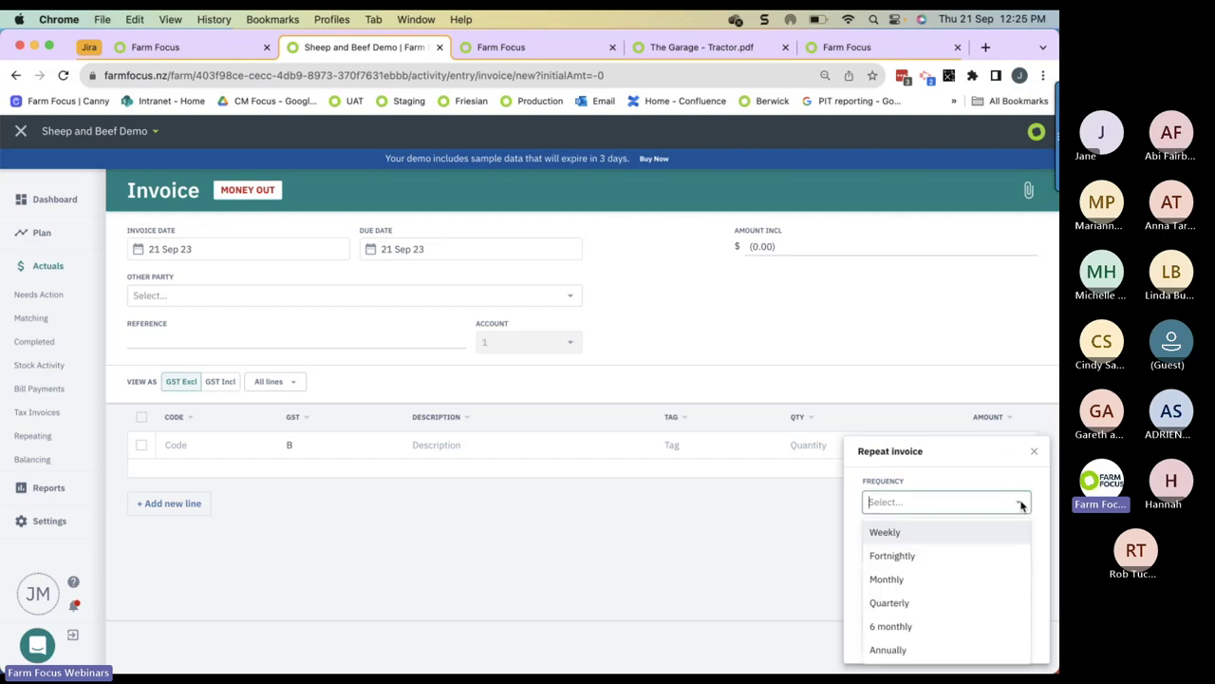
click(903, 579)
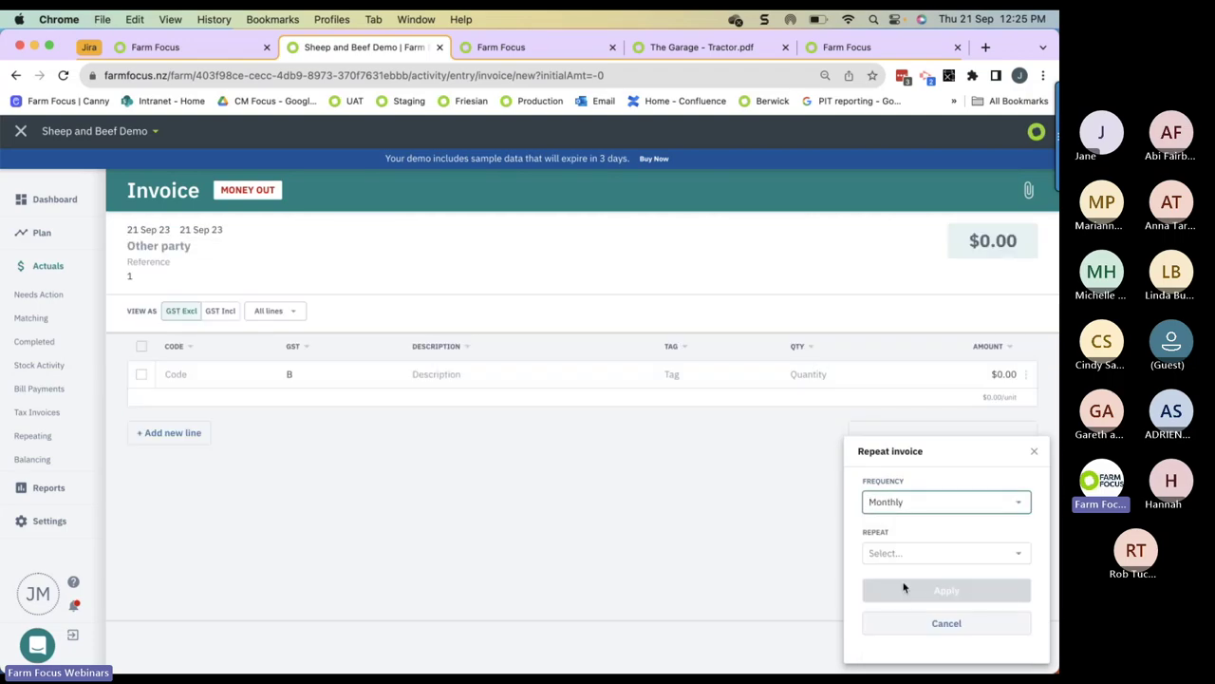
click(1022, 555)
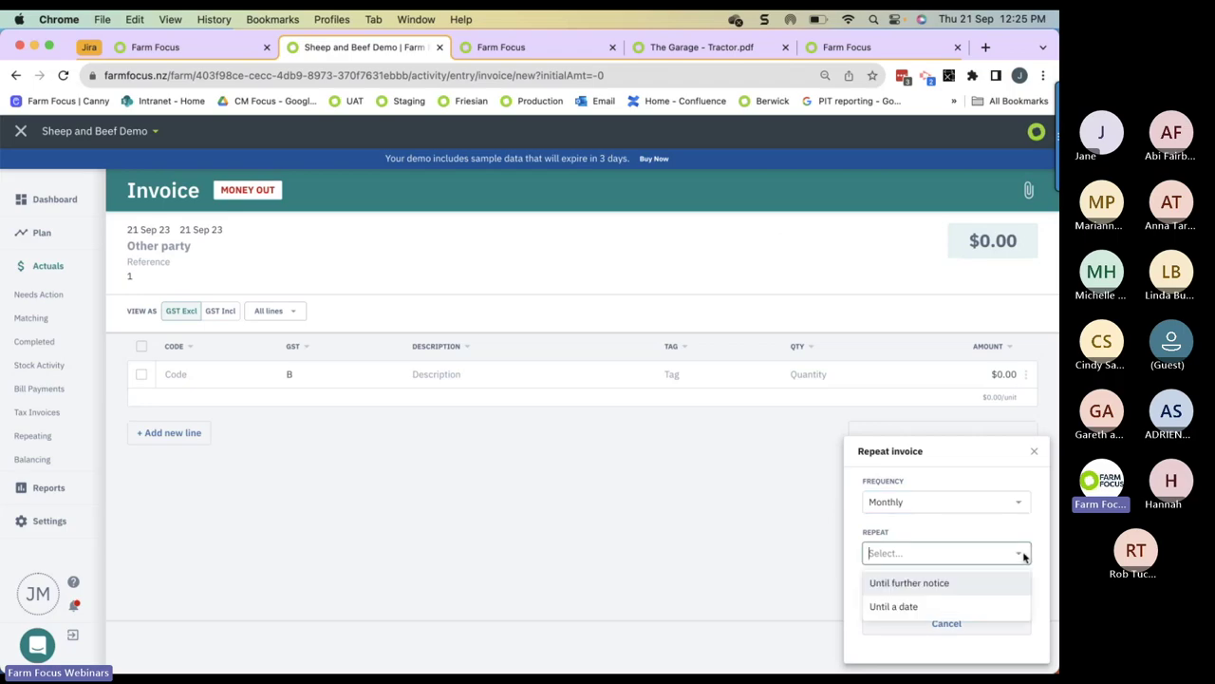
click(937, 586)
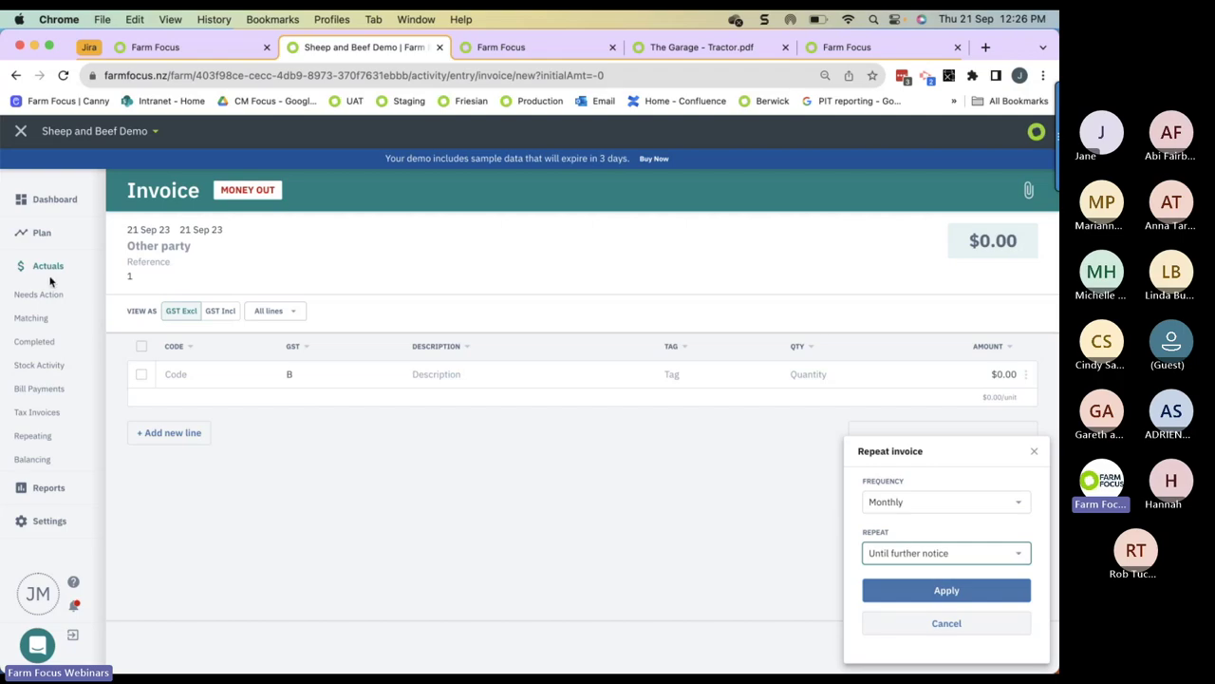
key(Escape)
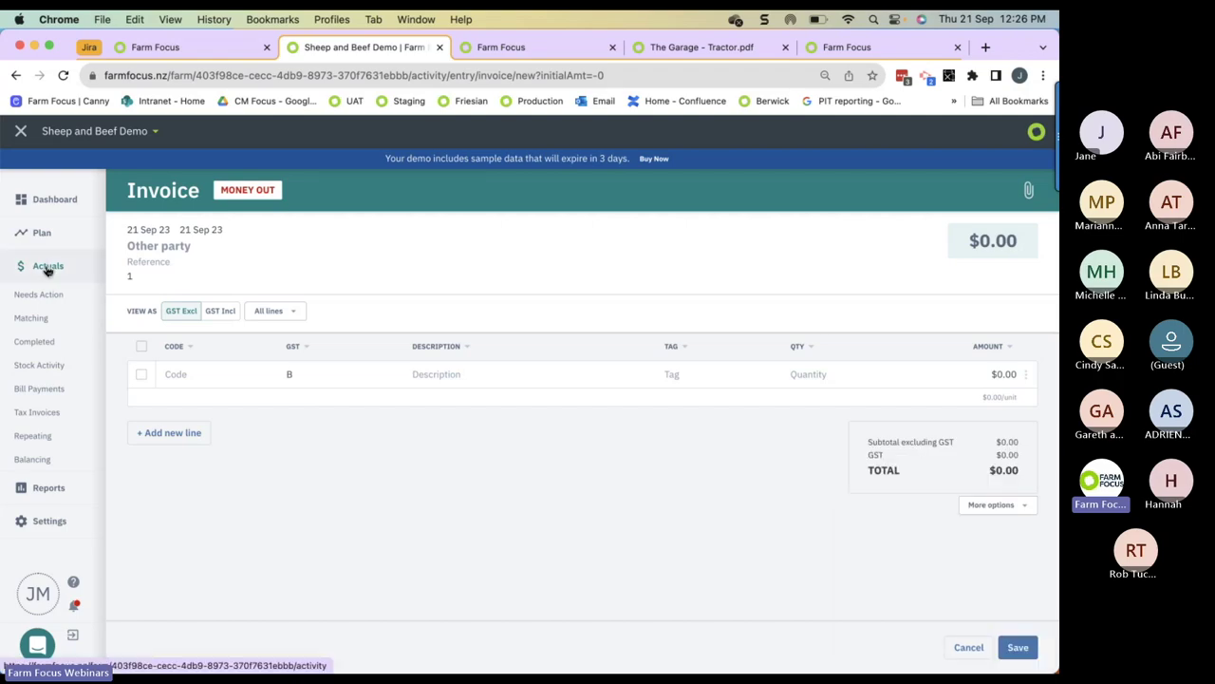
Step: Open the imported PGG Wrightson invoice from Actuals and start a new coding rule from its first line
click(48, 270)
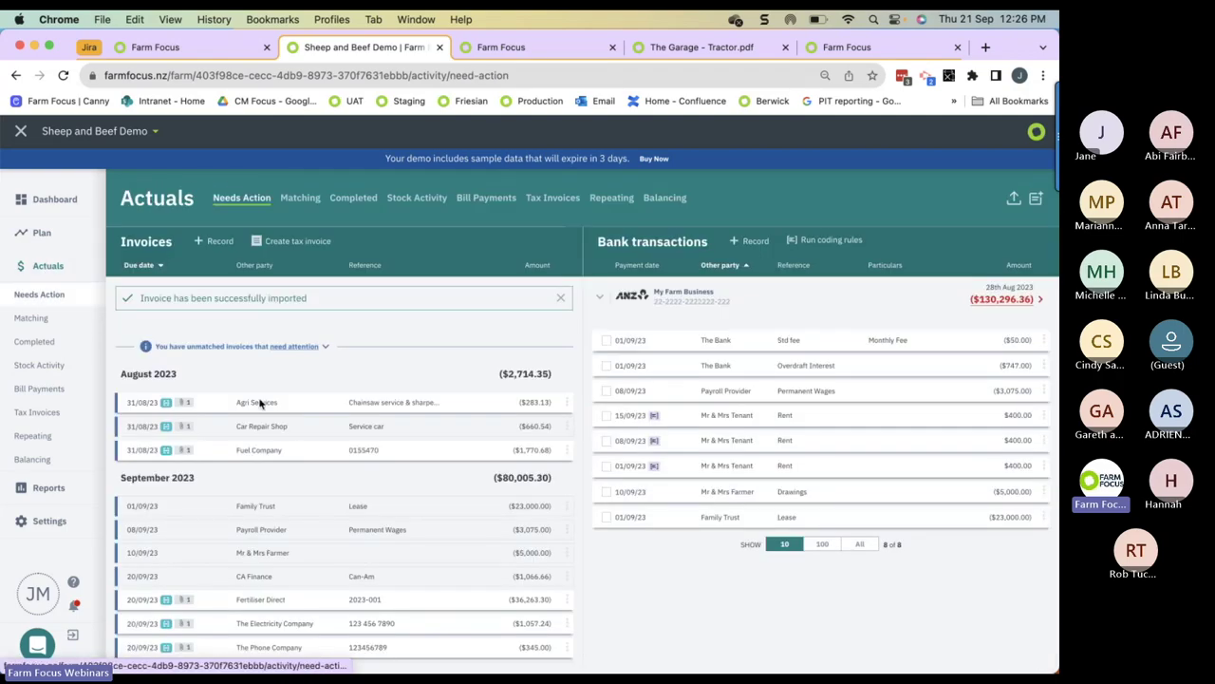
click(252, 399)
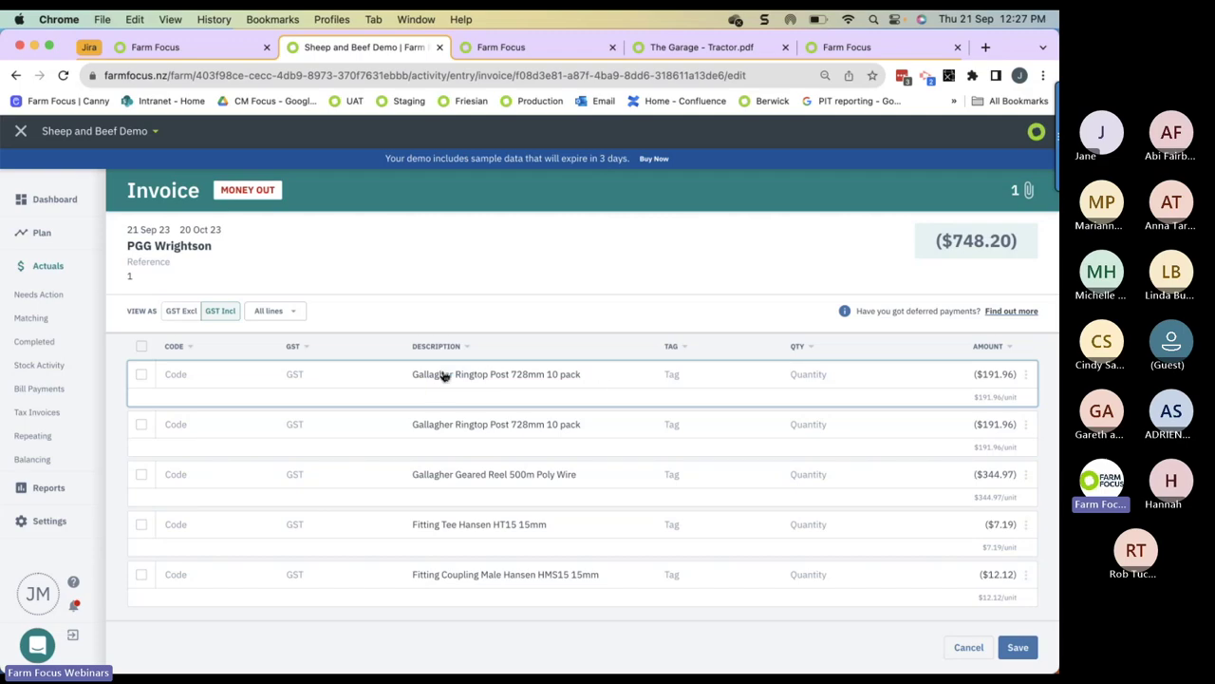
click(1025, 376)
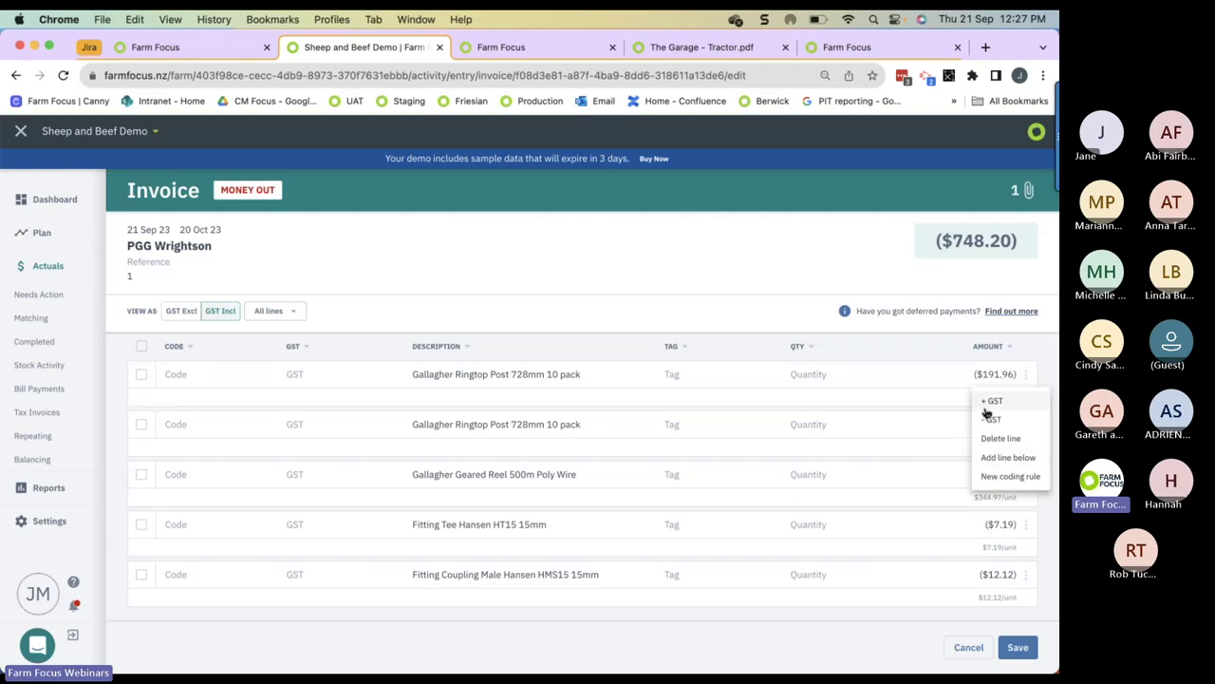
click(988, 477)
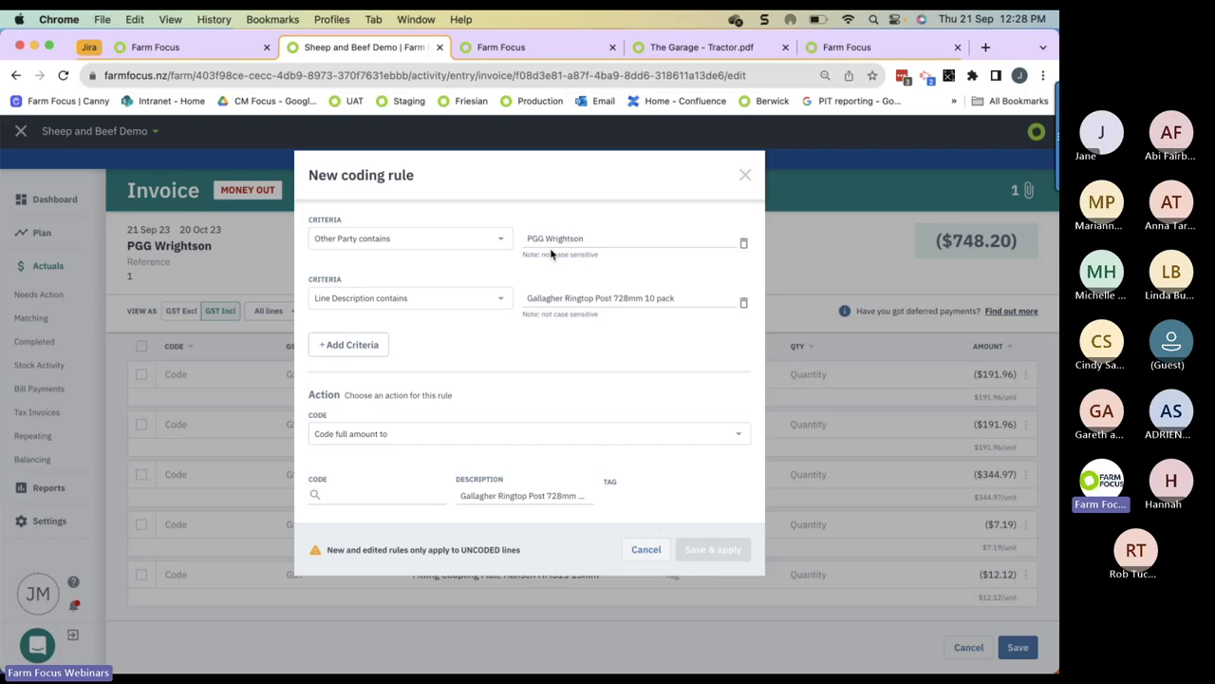
Step: Remove the Other Party criterion from the coding rule and shorten the Line Description criterion to Gallagher
click(745, 244)
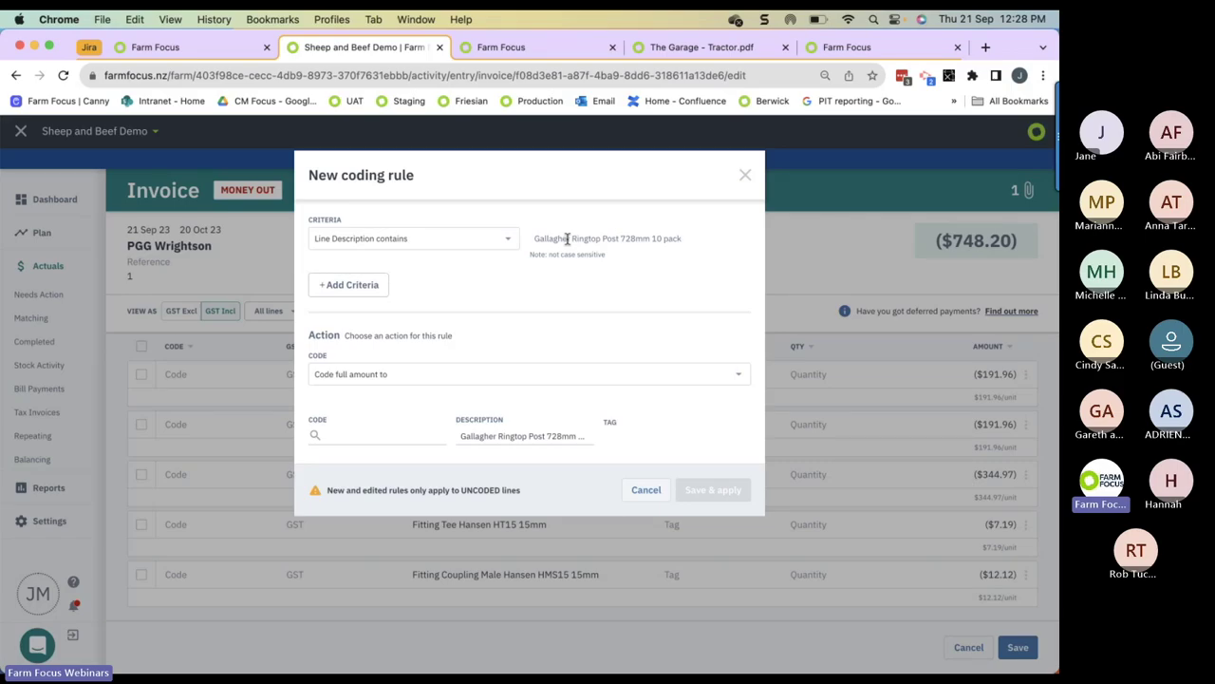
triple_click(567, 239)
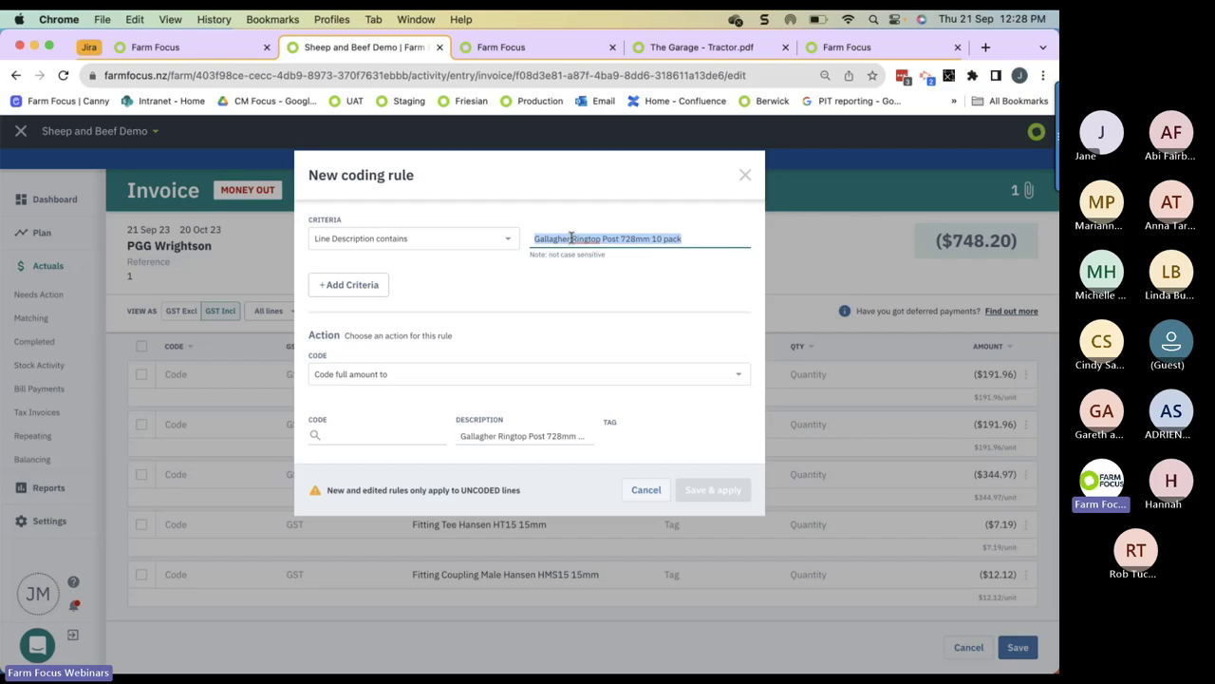
click(689, 238)
drag(693, 238, 573, 239)
key(BackSpace)
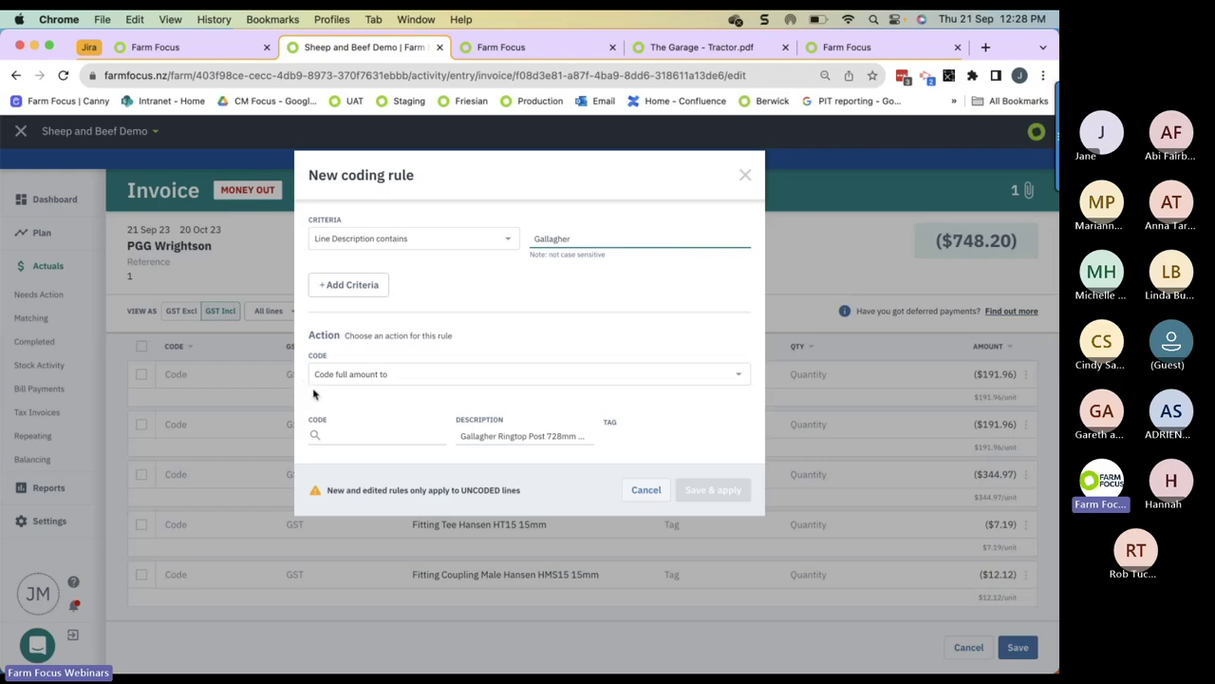
Step: Code the rule's full amount to RM:FY, clear its description to retain line descriptions, and save and apply the rule
click(361, 433)
text(RM)
click(373, 520)
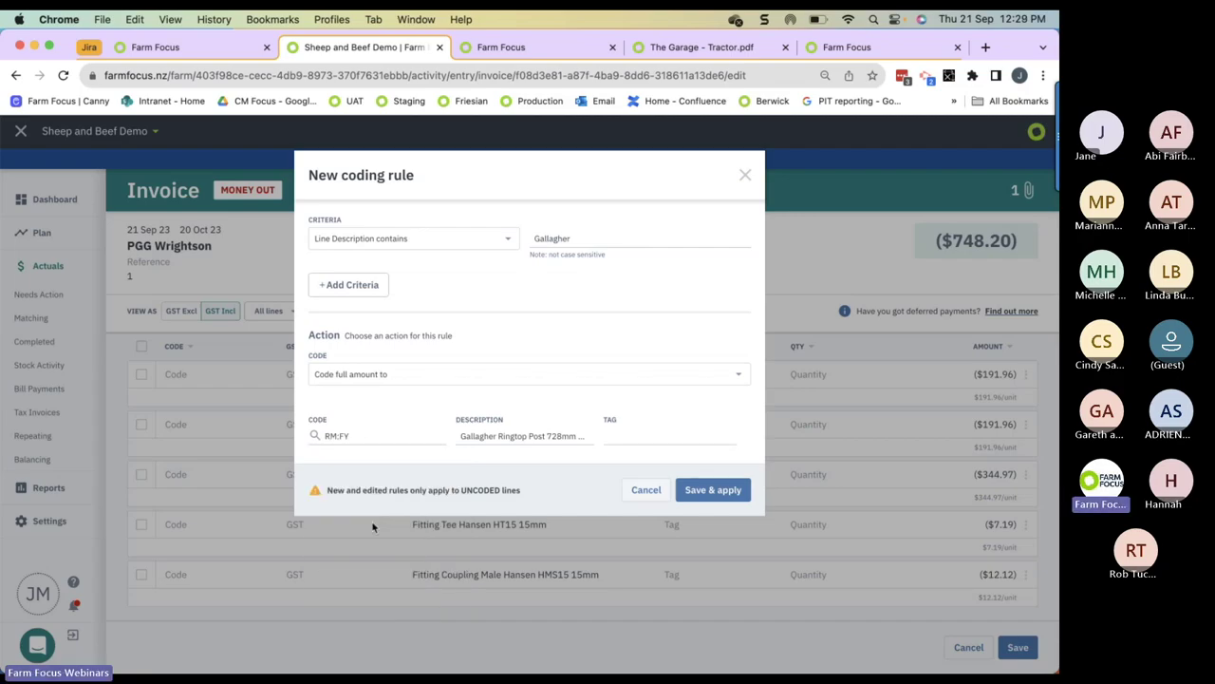
triple_click(460, 435)
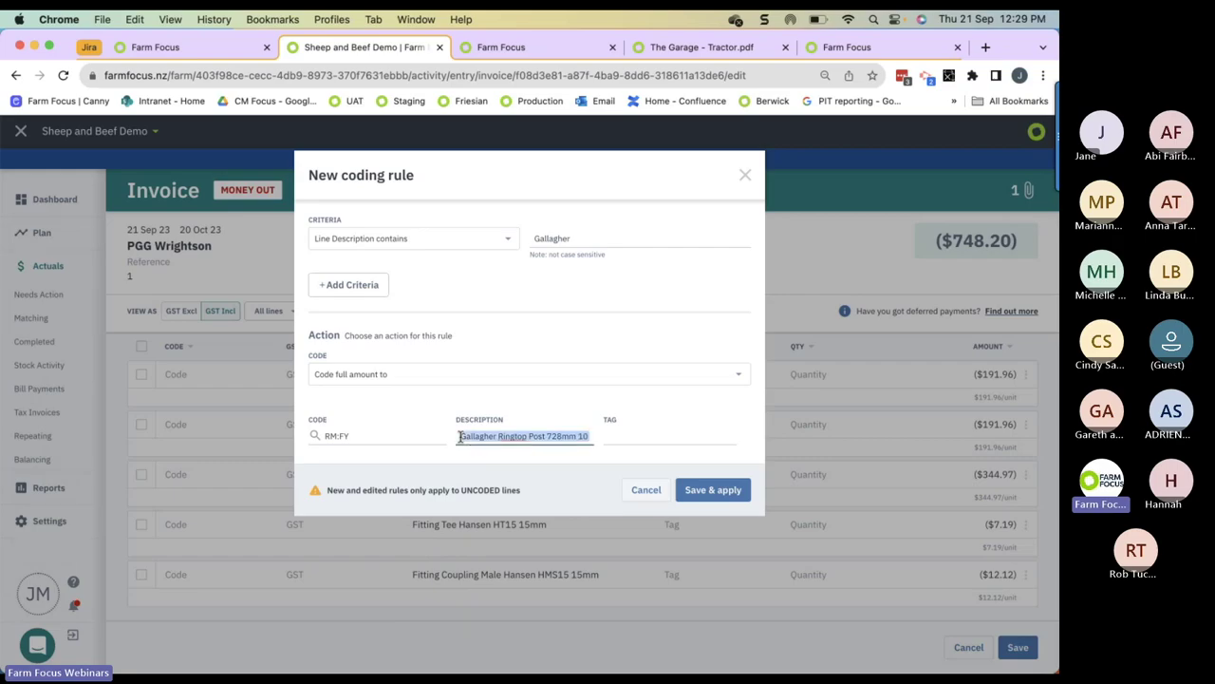
key(BackSpace)
click(475, 378)
click(475, 401)
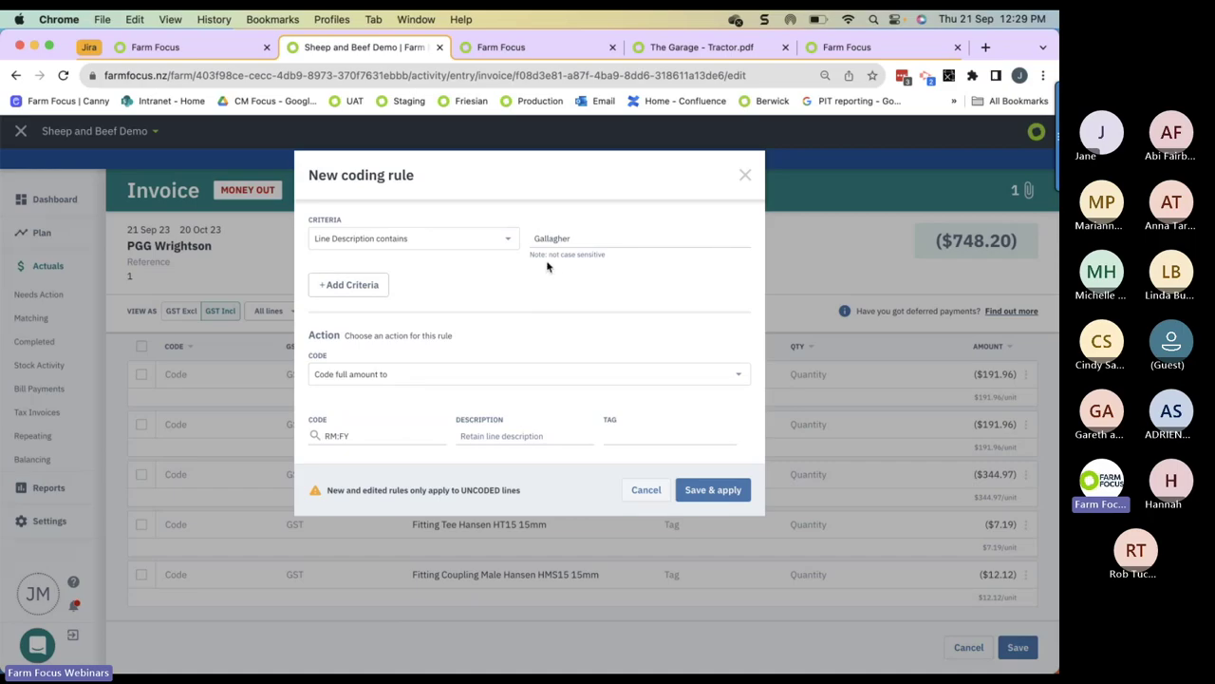
click(699, 490)
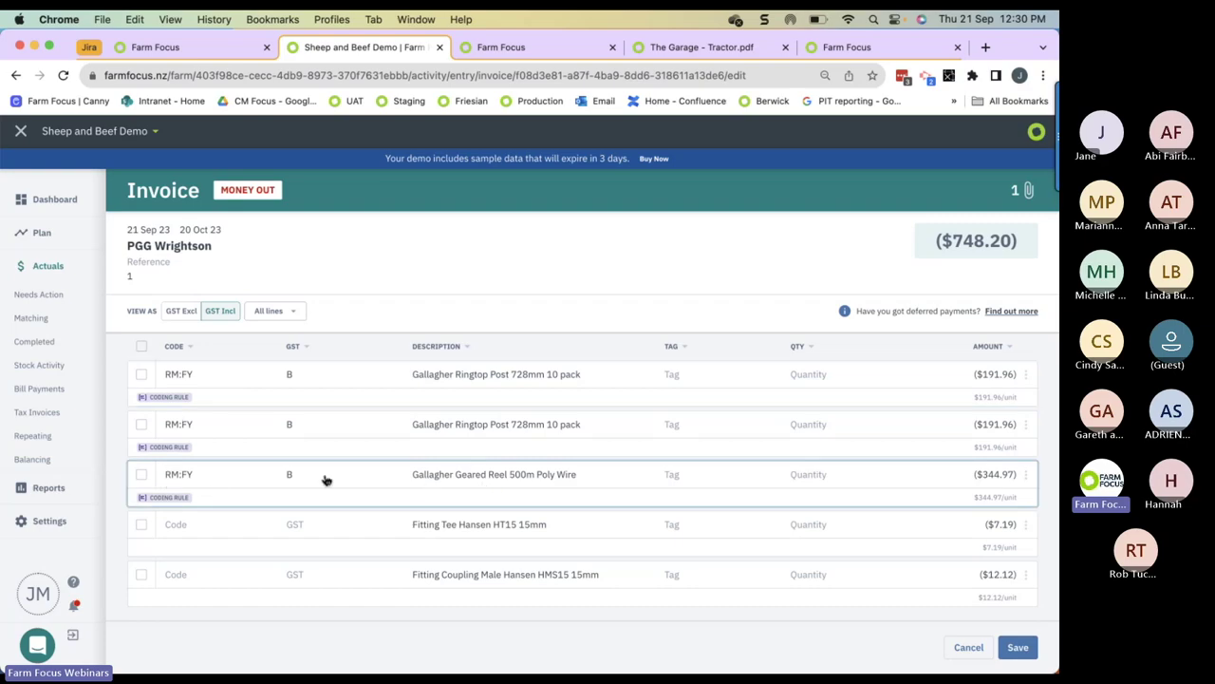
Step: Change the code of the Gallagher Geared Reel 500m Poly Wire line to PE:D Drawings
click(181, 474)
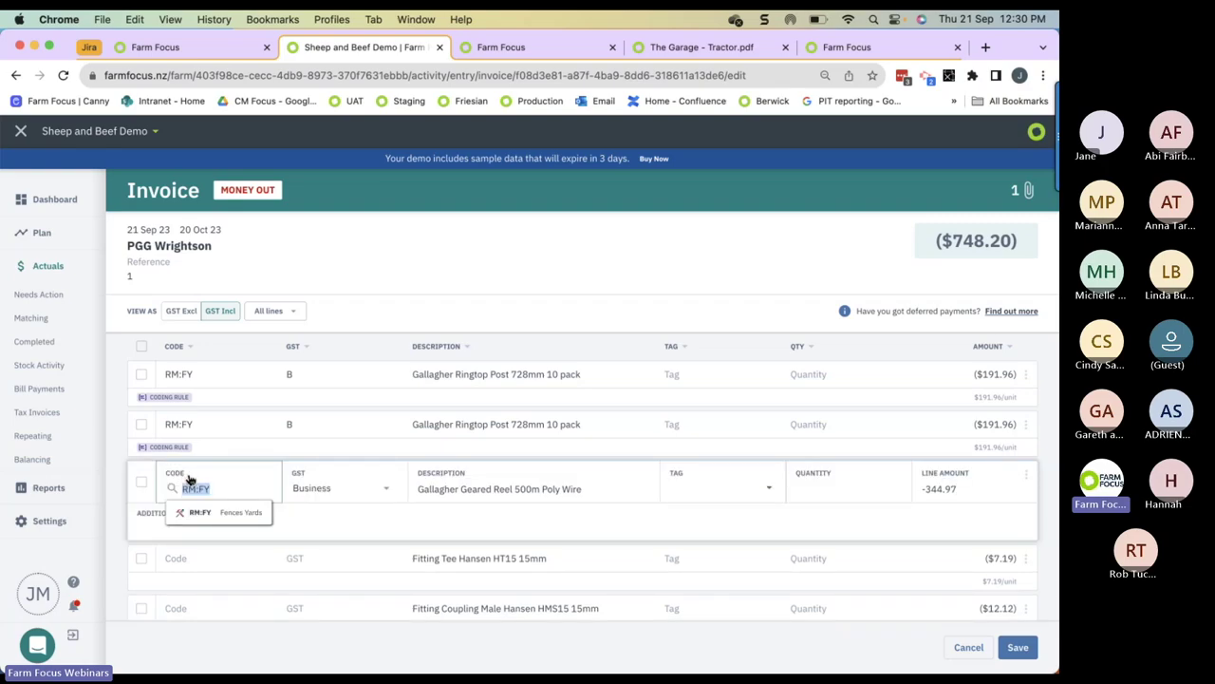
text(pe)
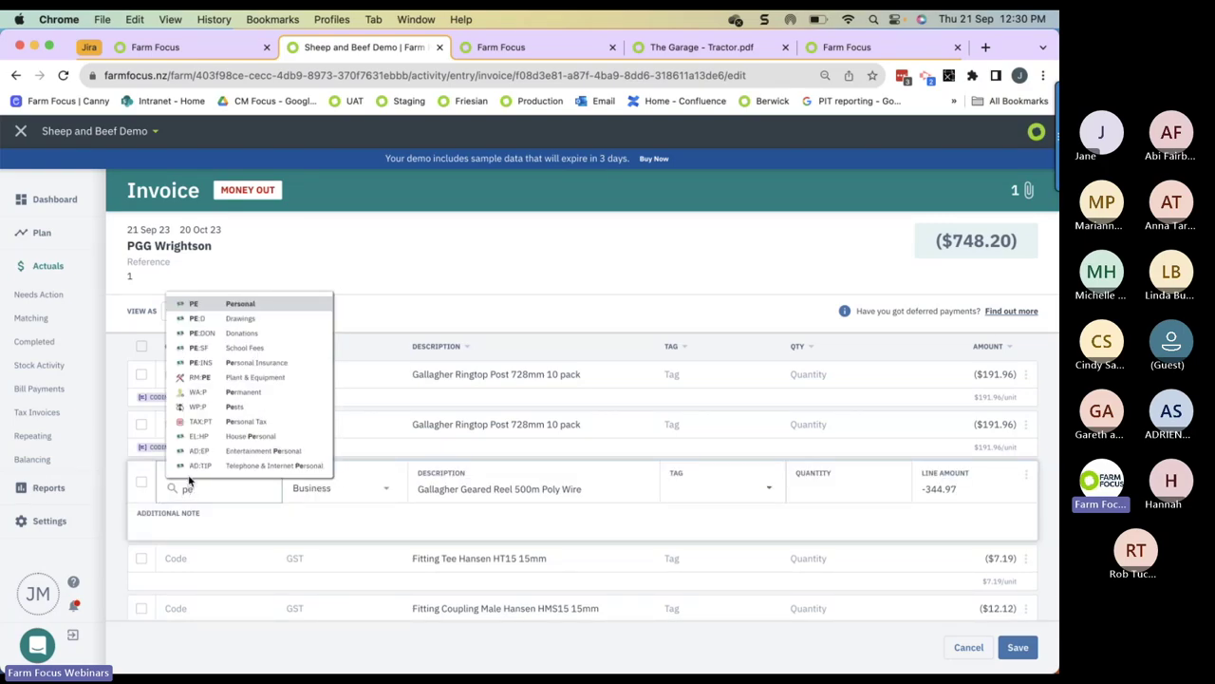
click(243, 321)
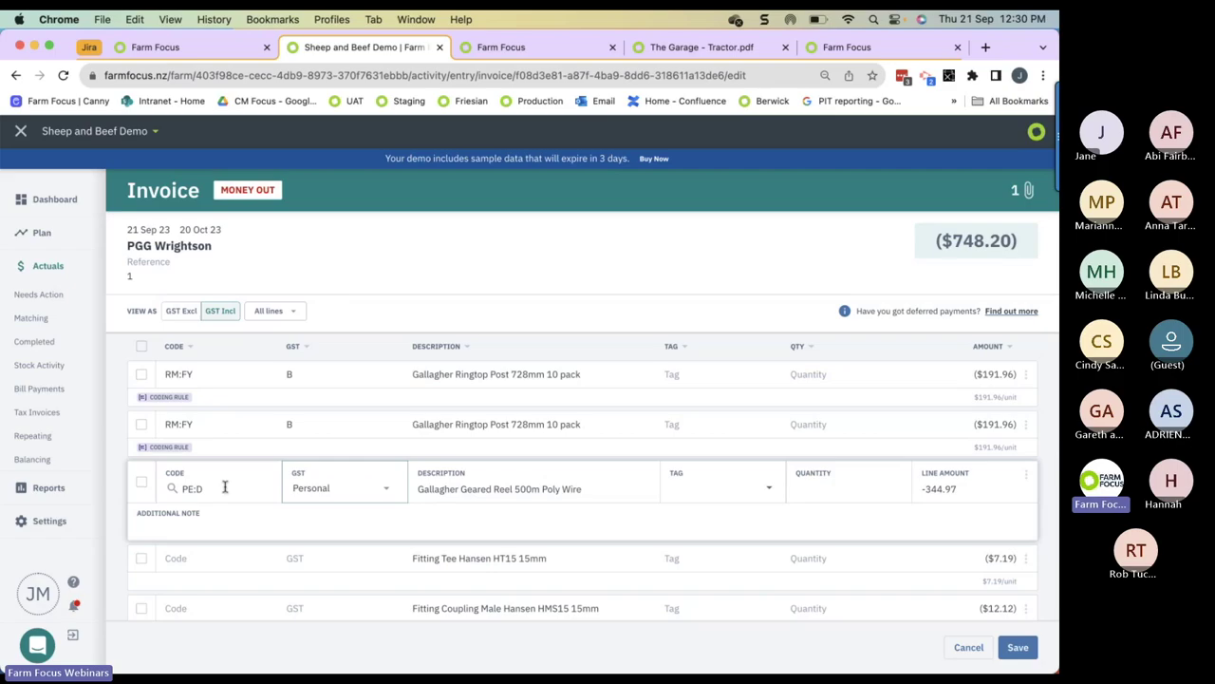
Step: Open the invoice coding rules in Settings, review the list, and show the available actions for the Gallagher rule
click(50, 522)
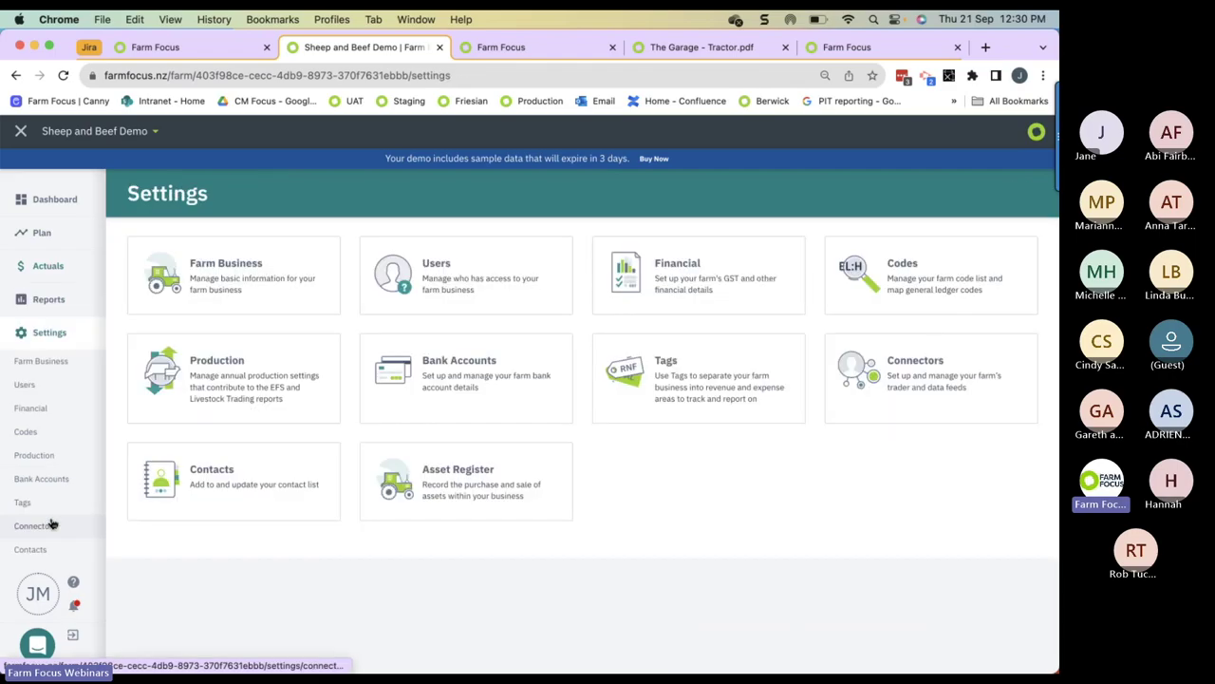
click(888, 272)
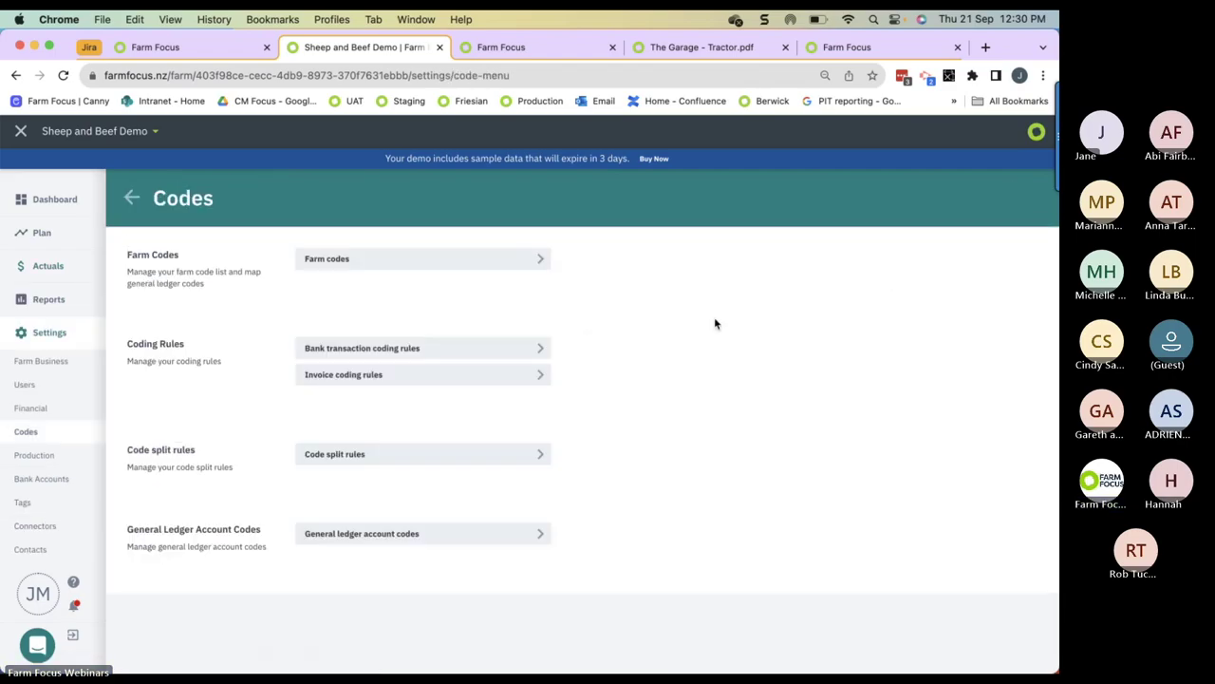
click(536, 374)
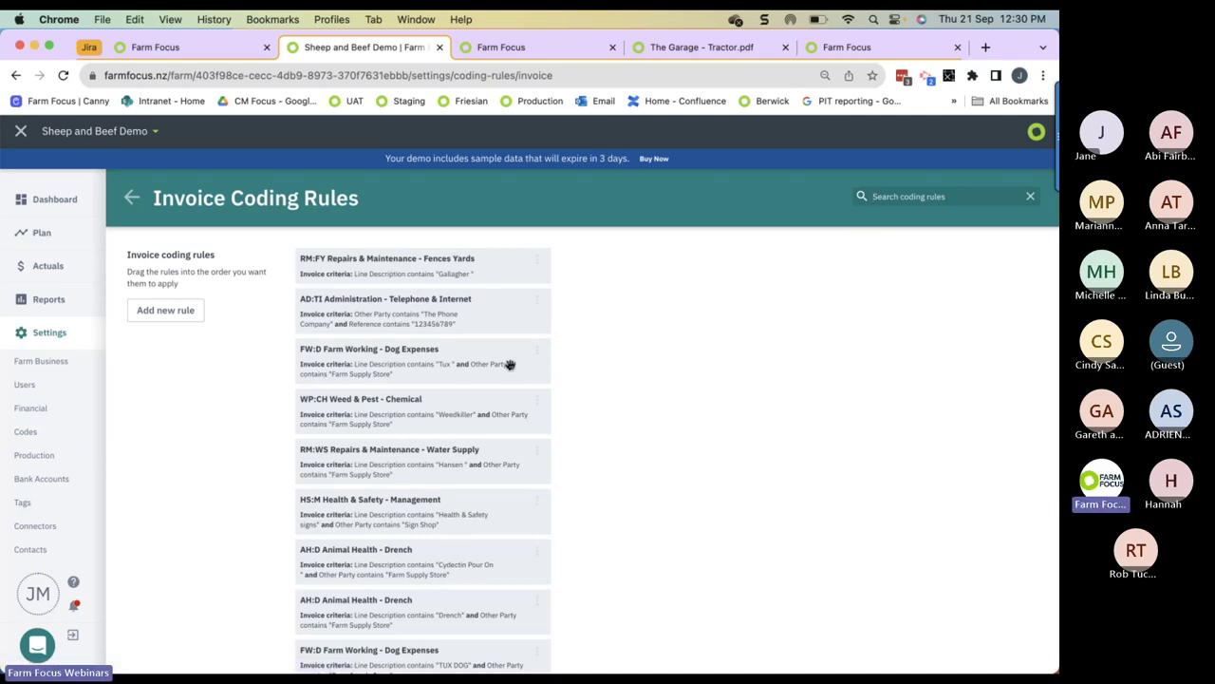
scroll(507, 362, down, 3)
scroll(507, 363, up, 3)
click(538, 262)
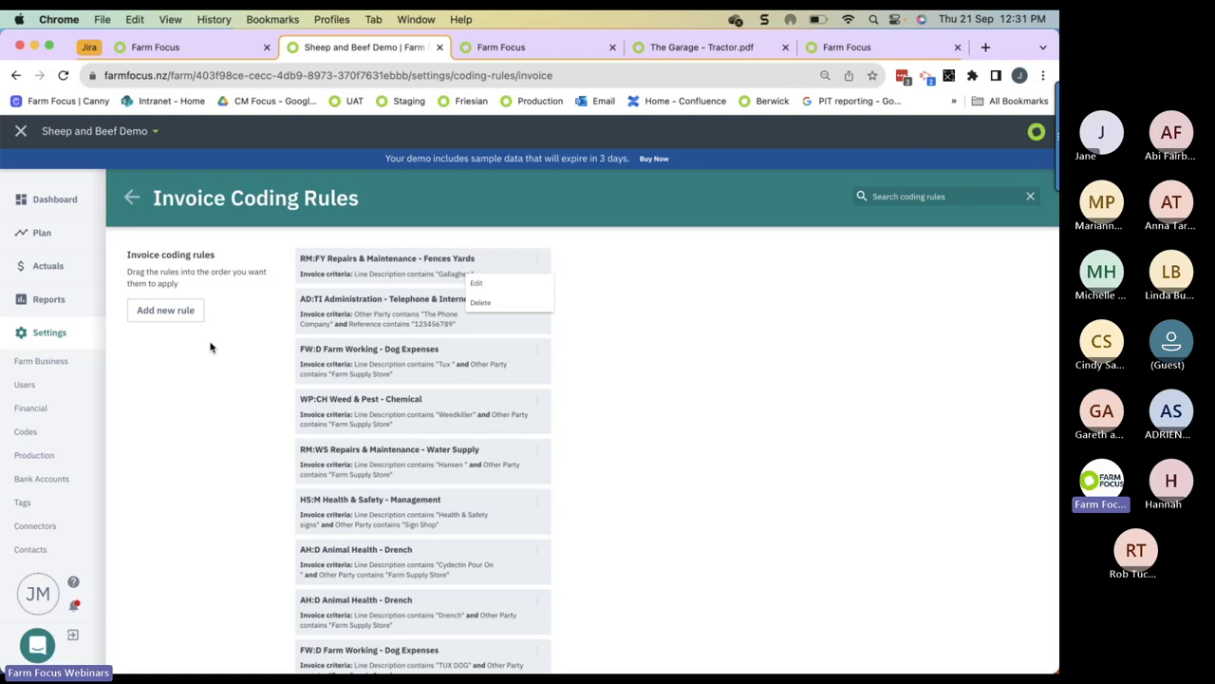
Step: Return to Actuals, open the Agri Services invoice and review its uncoded lines
click(44, 268)
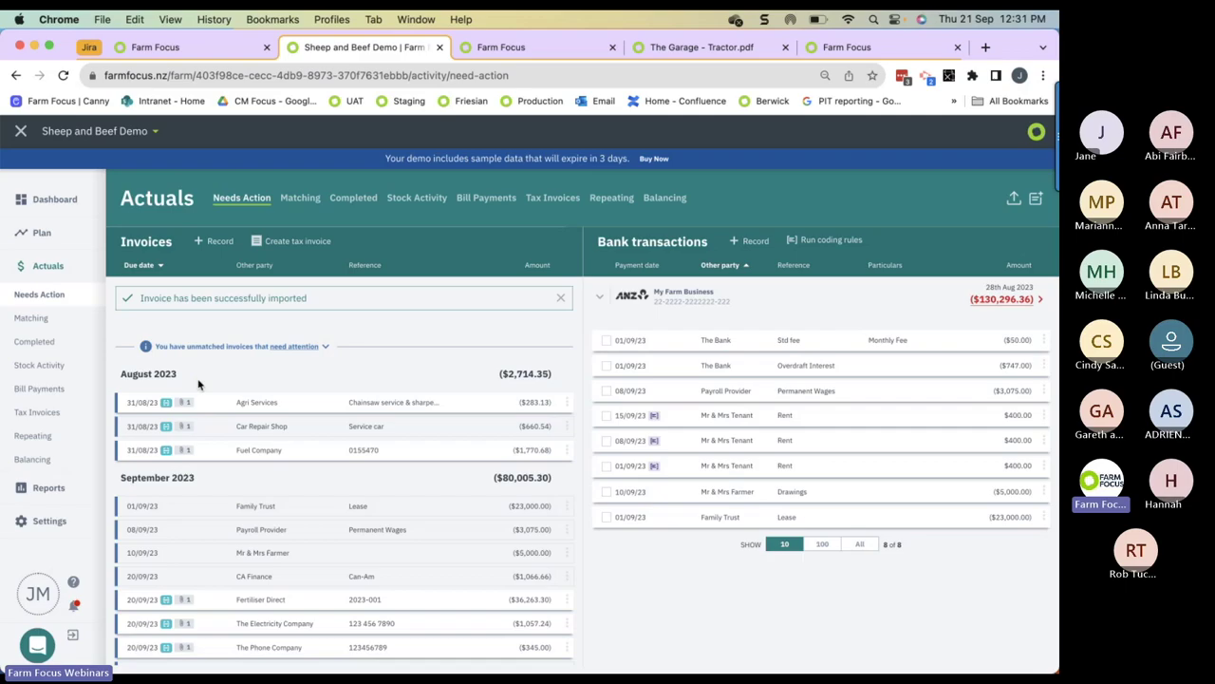
scroll(199, 383, down, 1)
click(263, 379)
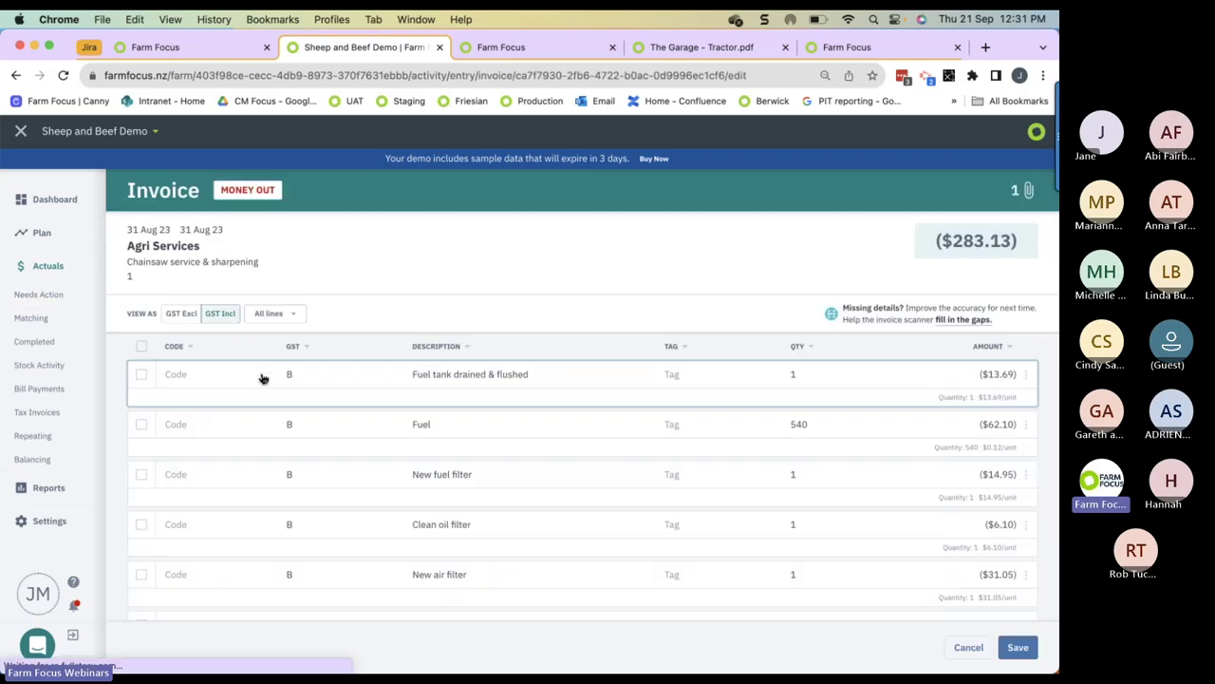
scroll(281, 457, down, 3)
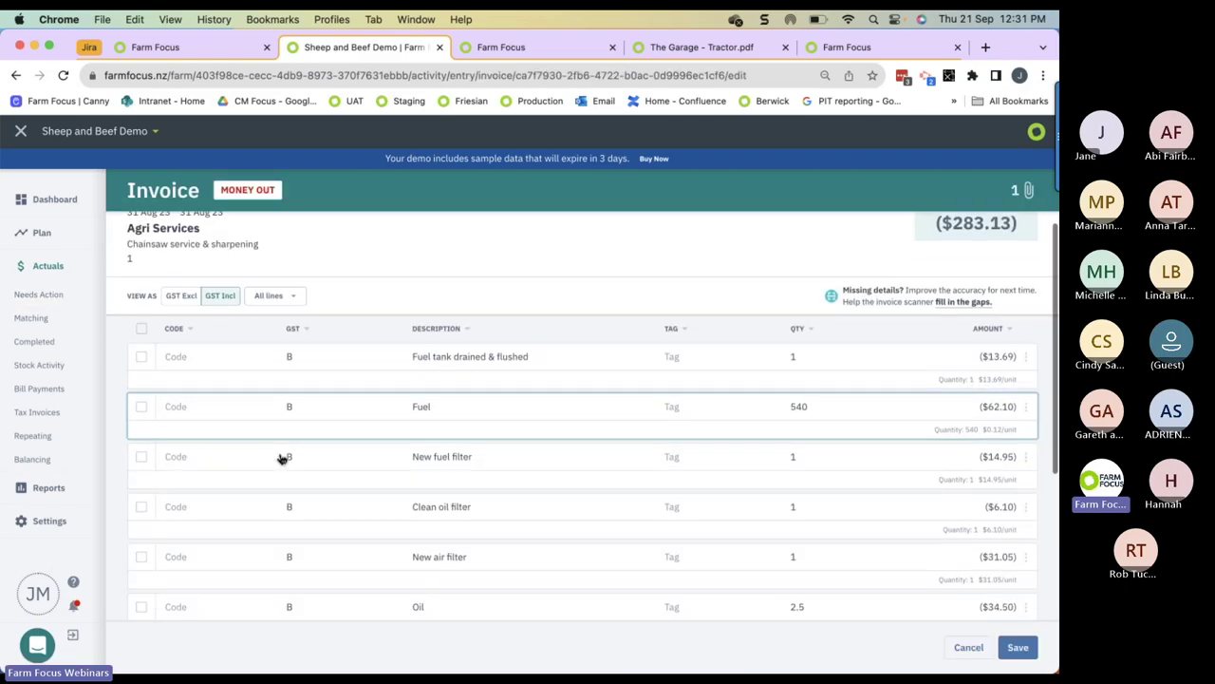
scroll(280, 459, up, 3)
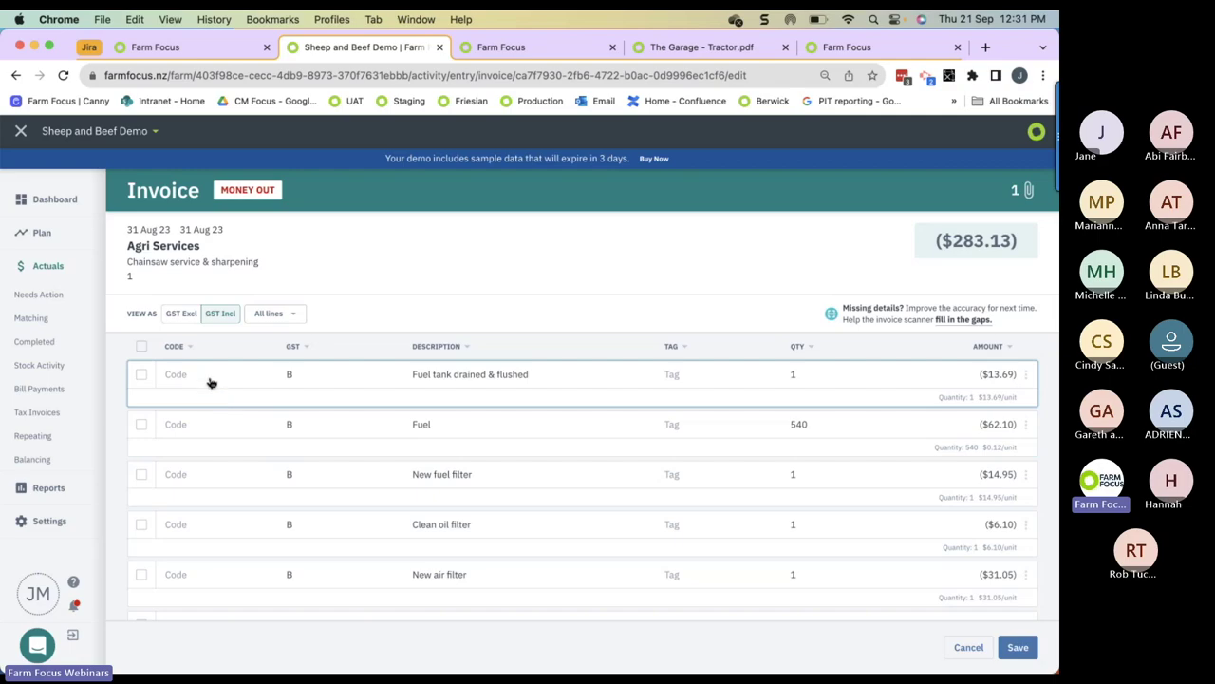
Step: Select all lines of the Agri Services invoice, code them together to RM:PE Plant & Equipment, and check the lines
click(141, 347)
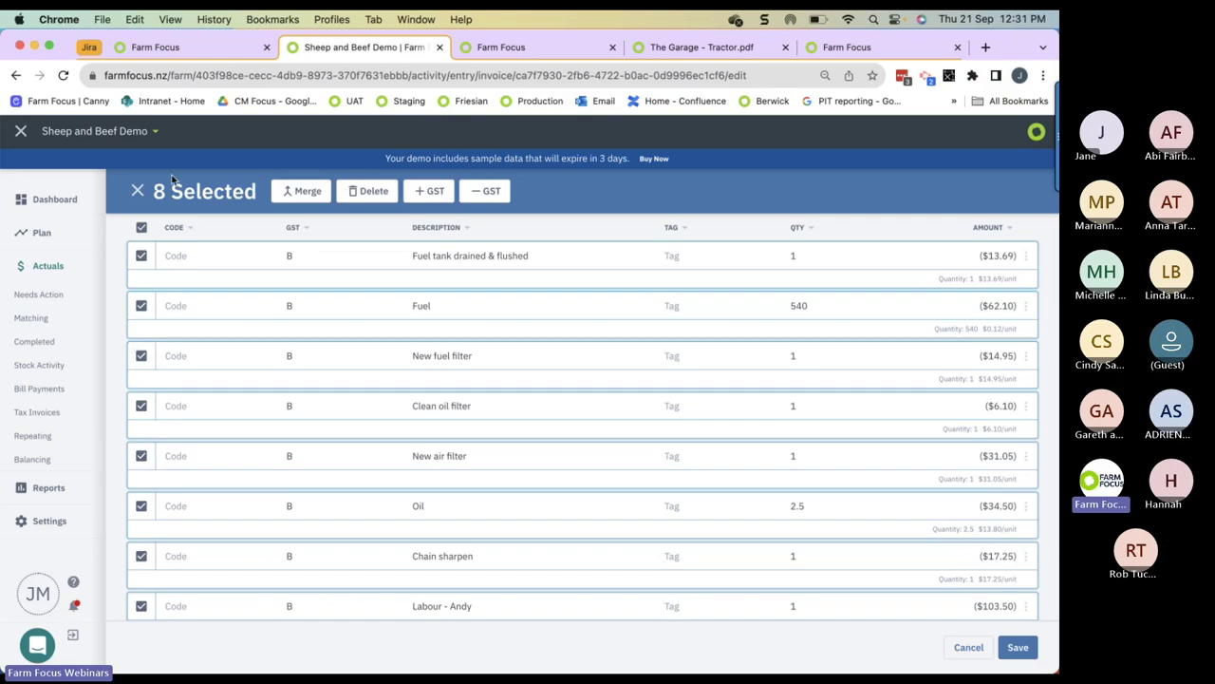
click(196, 256)
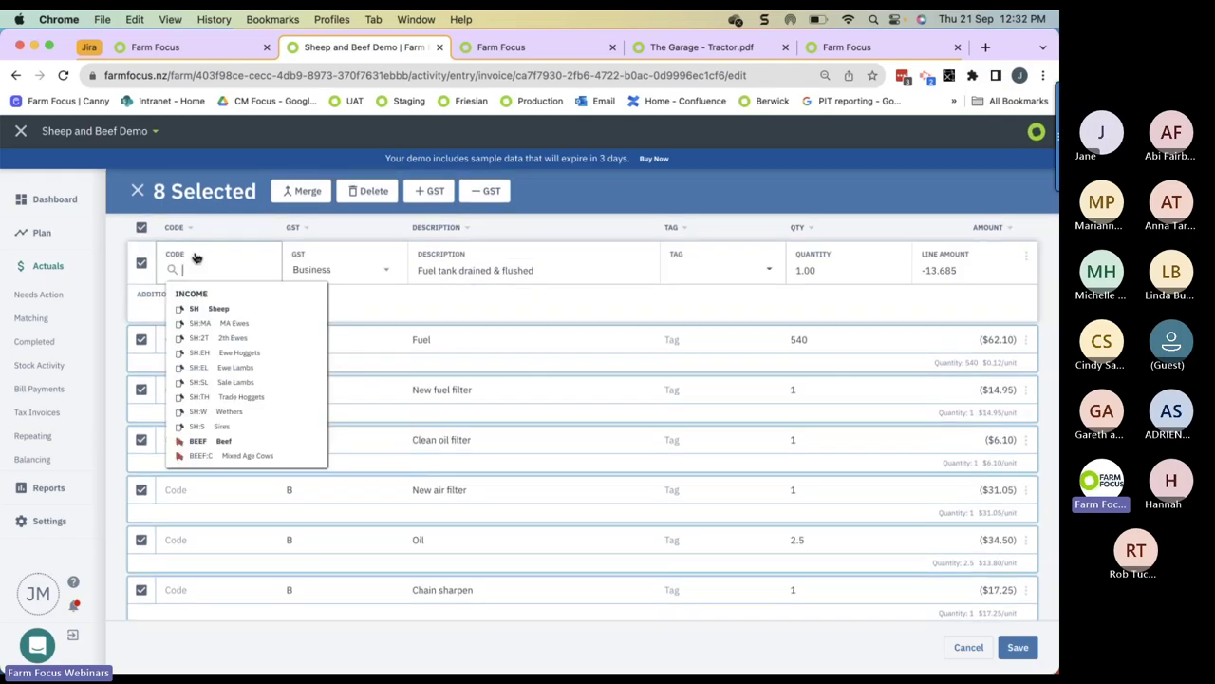
text(RM)
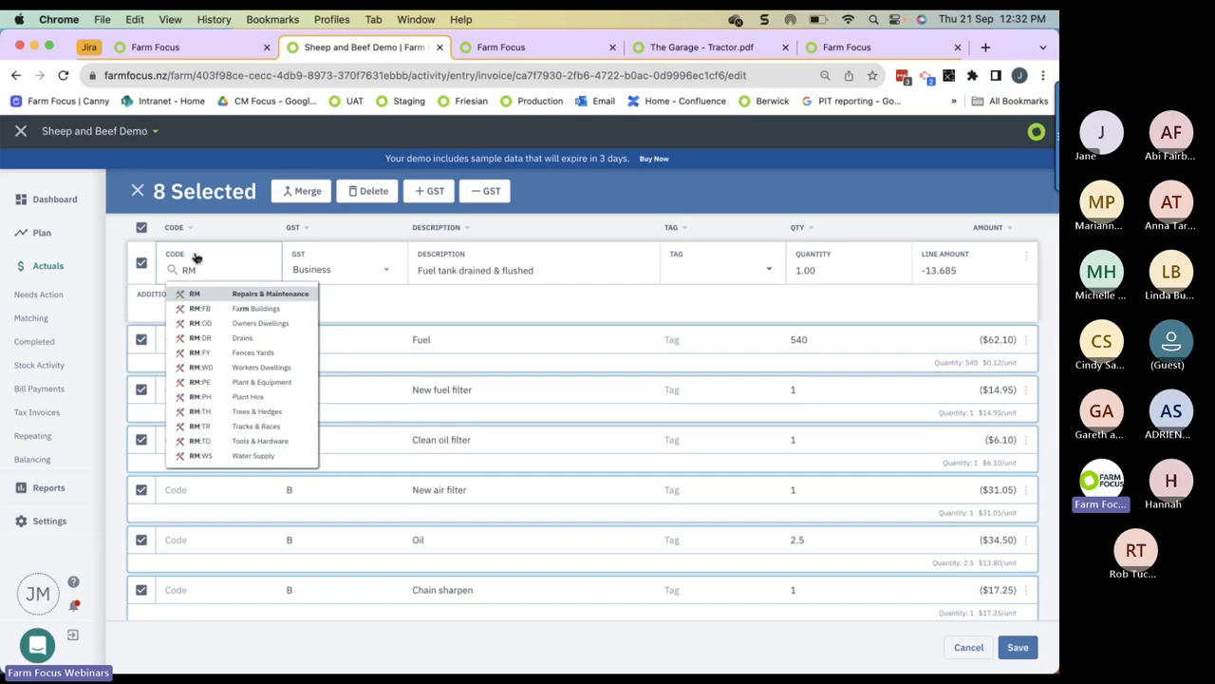
click(238, 382)
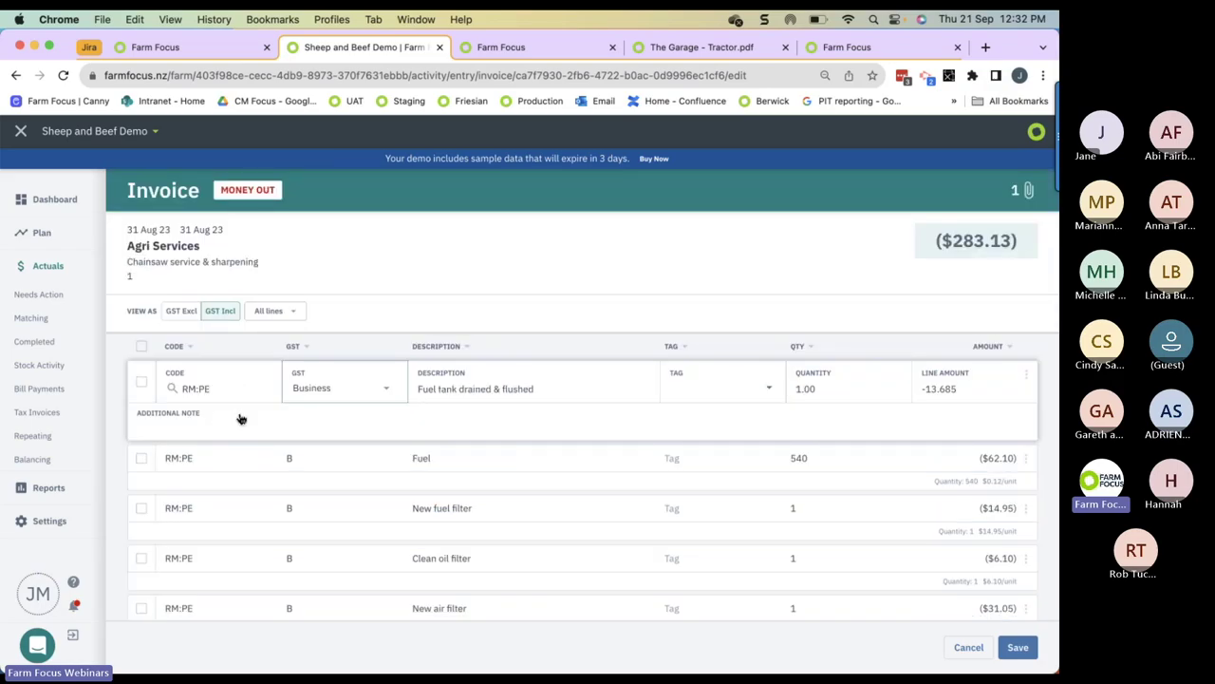
scroll(239, 418, down, 4)
scroll(240, 418, down, 1)
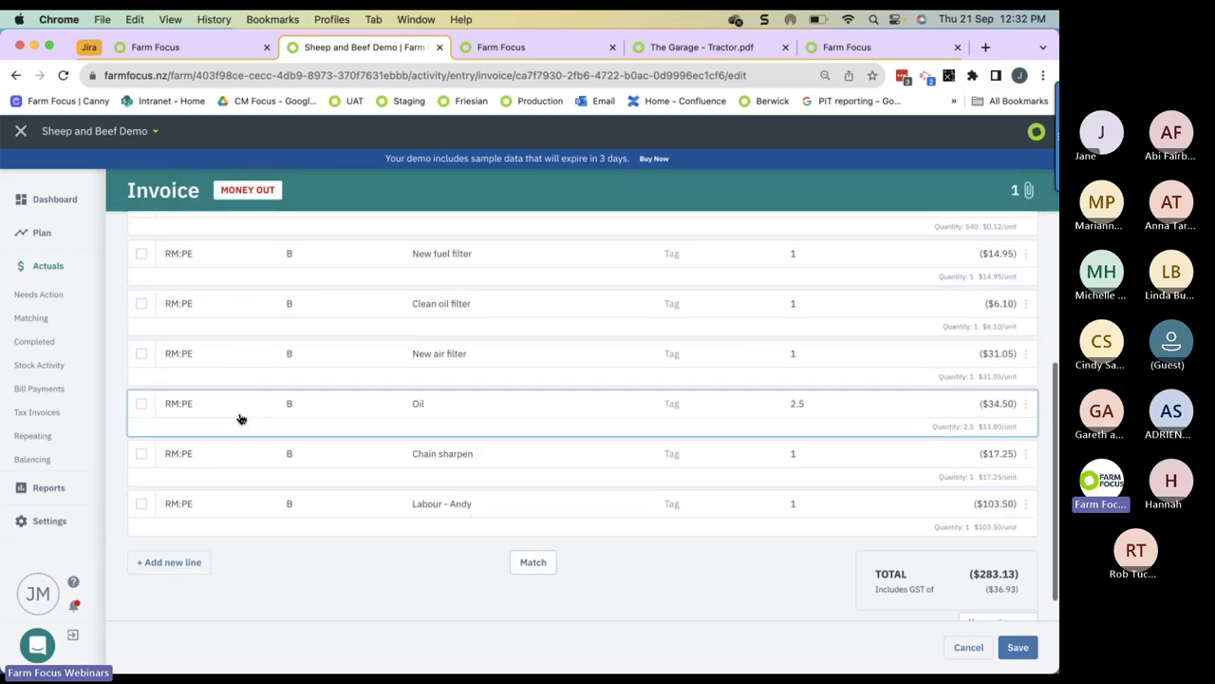
scroll(240, 419, up, 4)
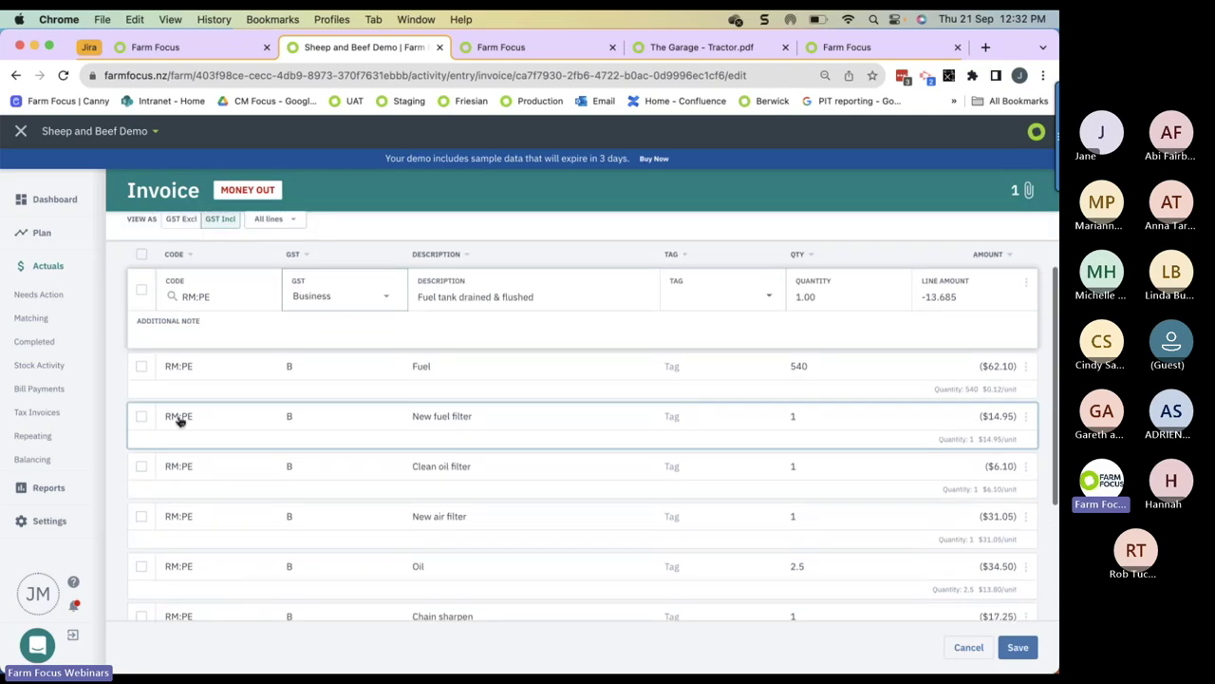
Step: Leave the Agri Services invoice without saving the bulk coding, reopen it, and merge all of its lines into one
scroll(205, 410, up, 2)
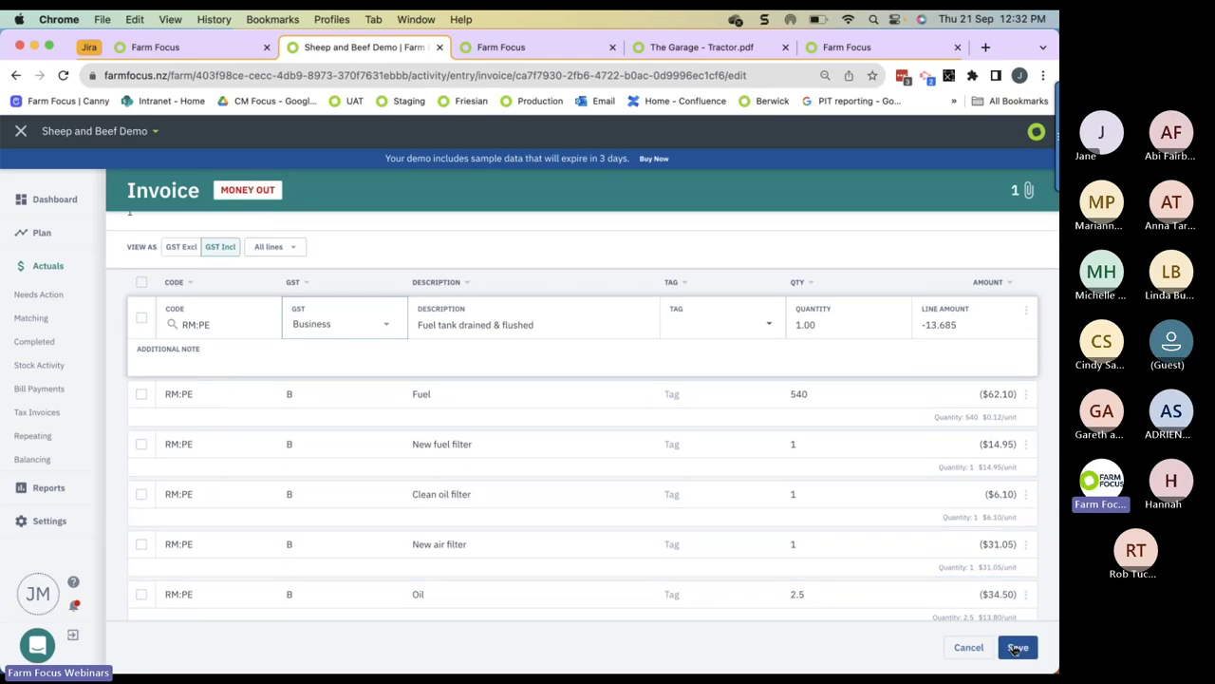
click(1015, 647)
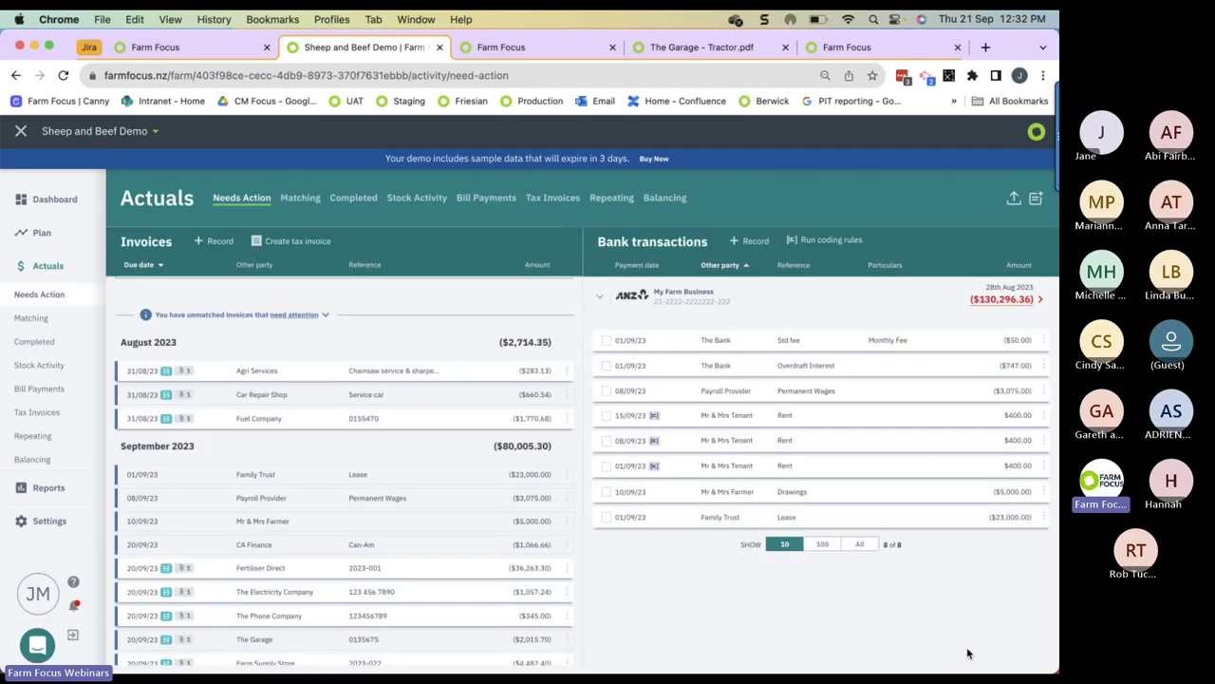
click(380, 371)
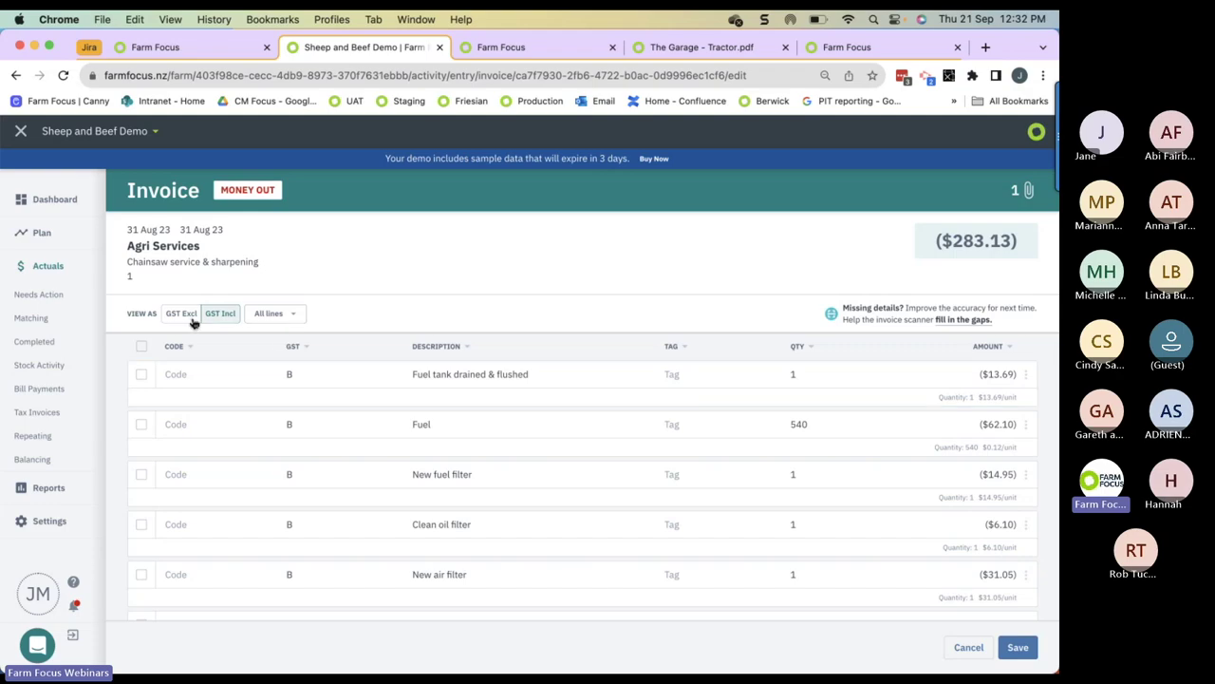
click(142, 347)
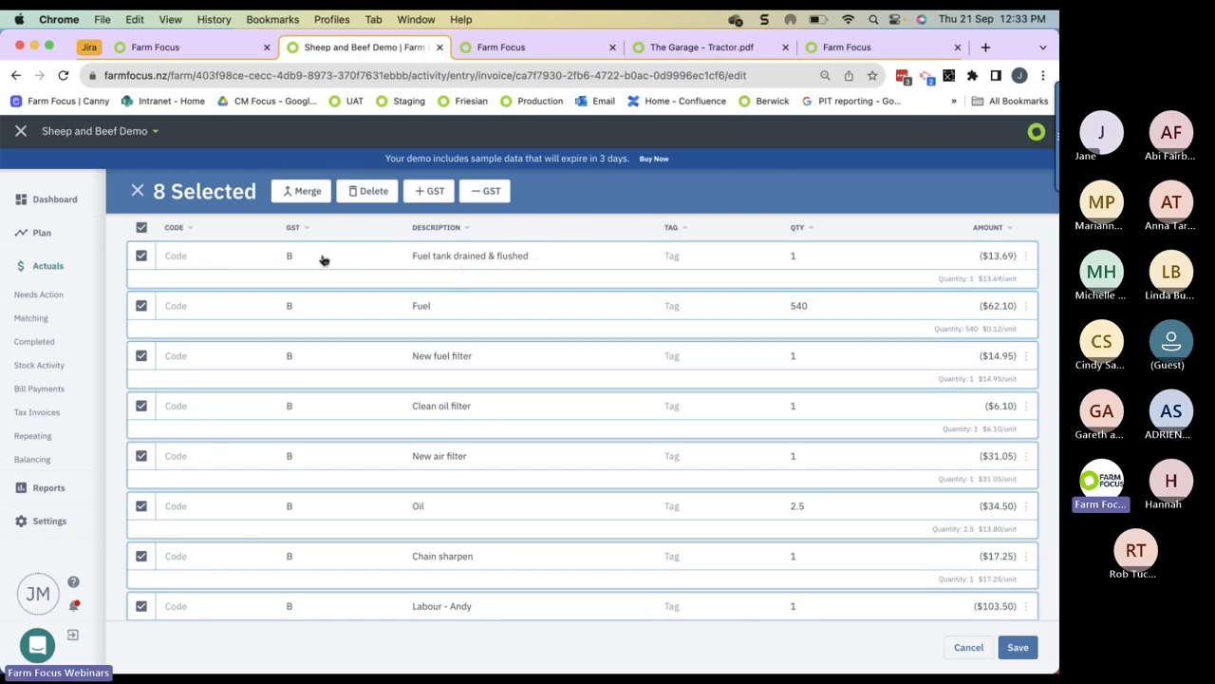
click(306, 192)
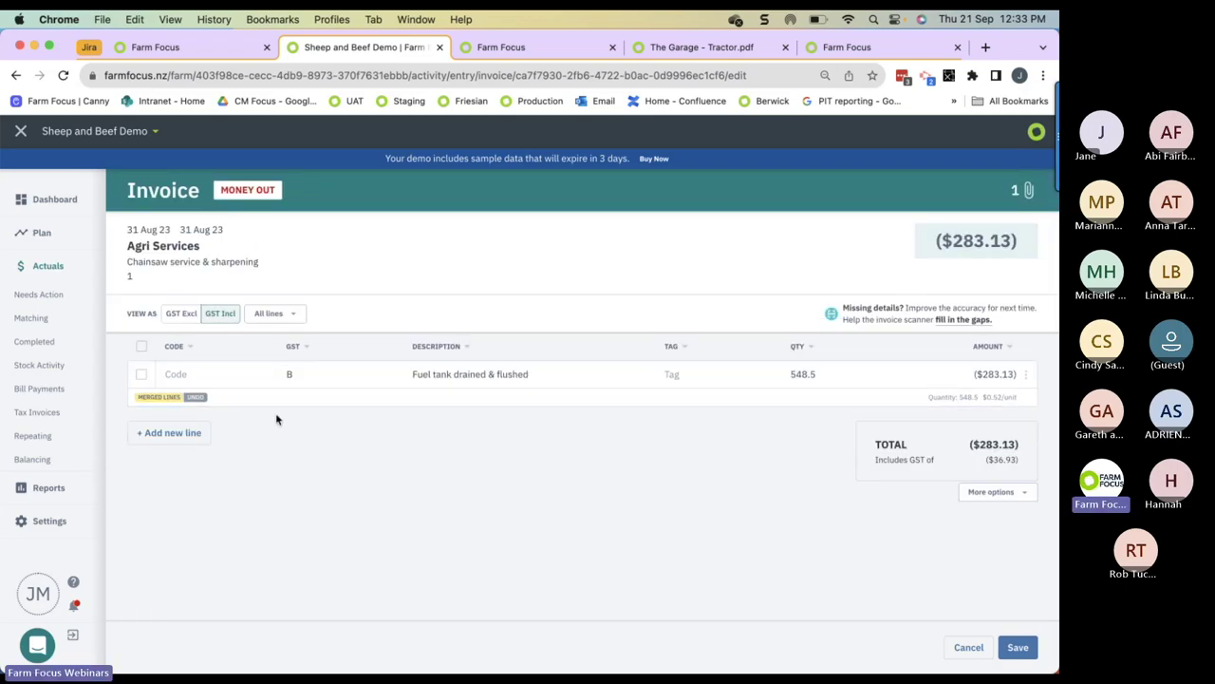
Step: Code the merged line to RM:PE Plant & Equipment and set its description to "Chainsaw service"
click(209, 377)
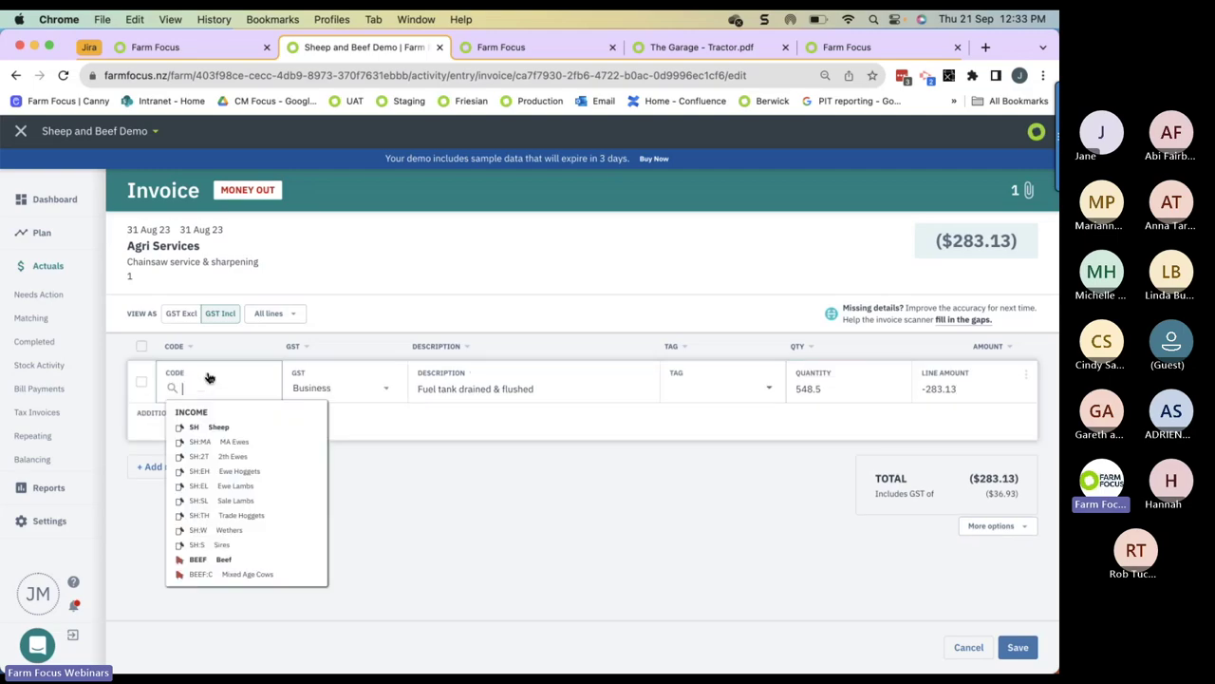
text(rm)
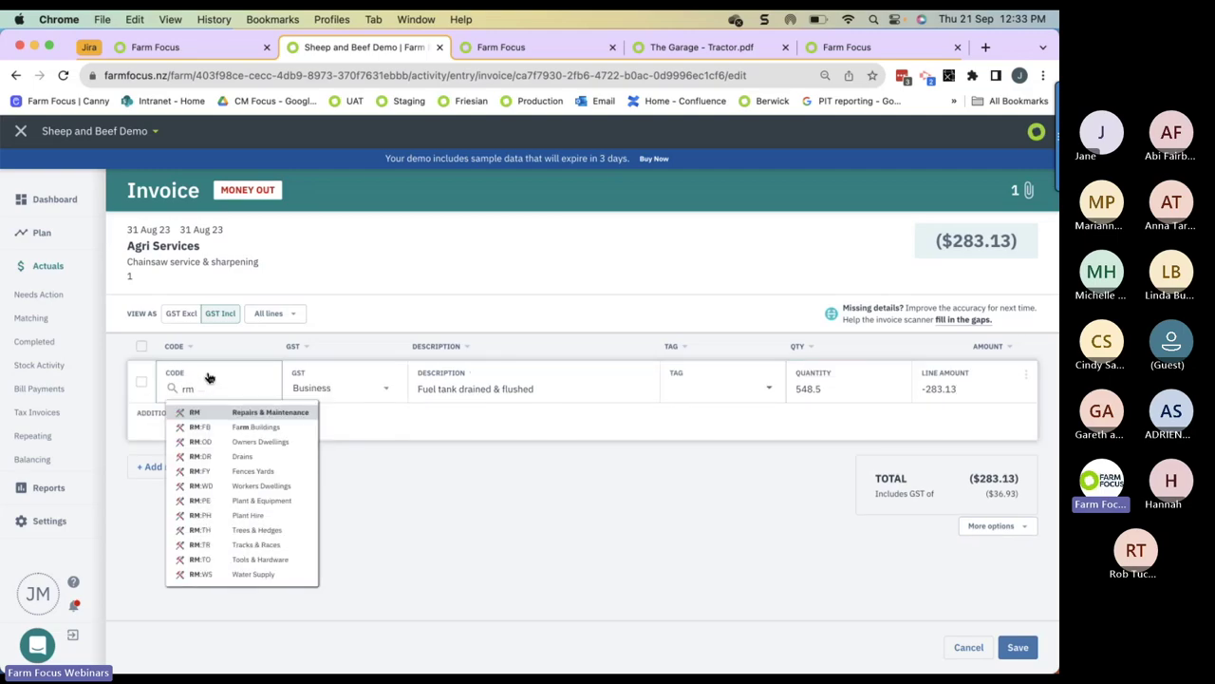
click(243, 498)
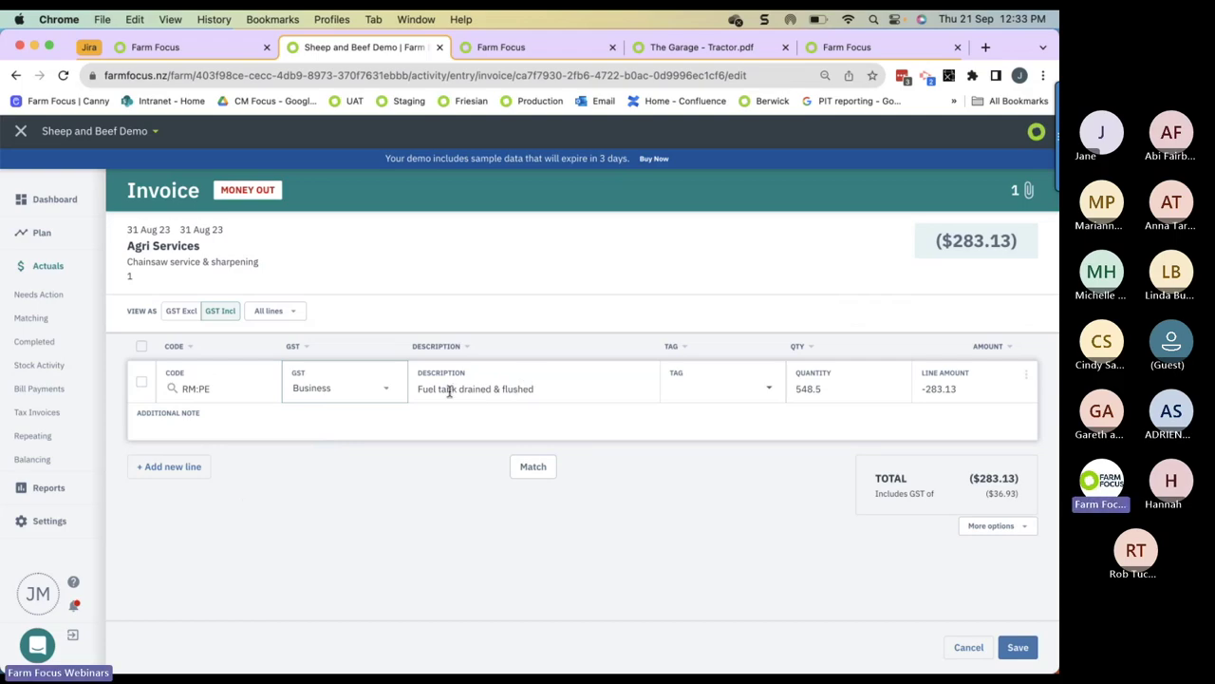
click(539, 387)
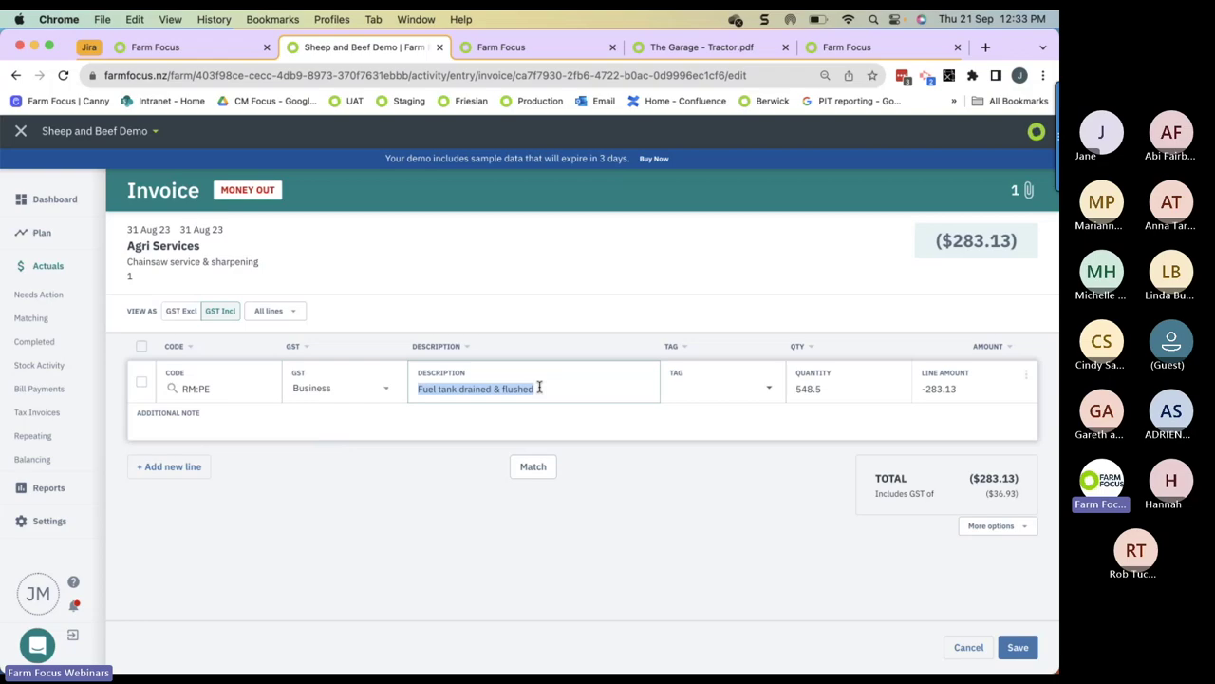
text(Chainsaw service)
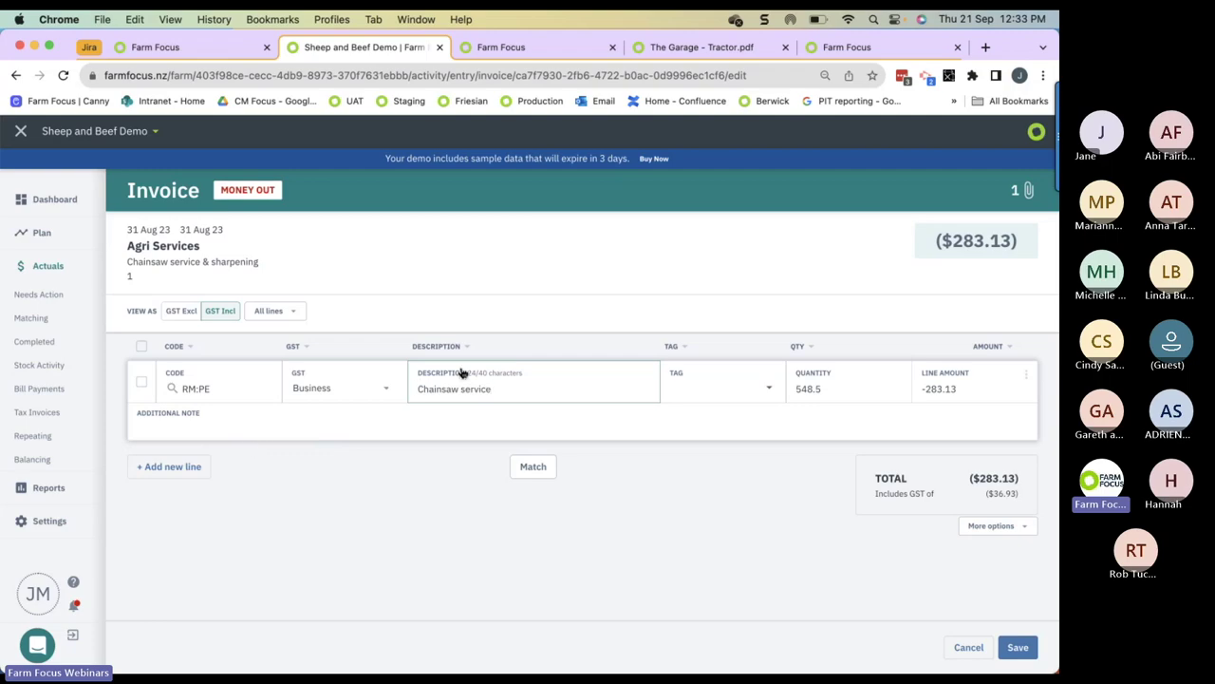
Step: Open the PDF attached to the Agri Services invoice, examine its original lines, and return to the invoice
click(1028, 192)
click(941, 270)
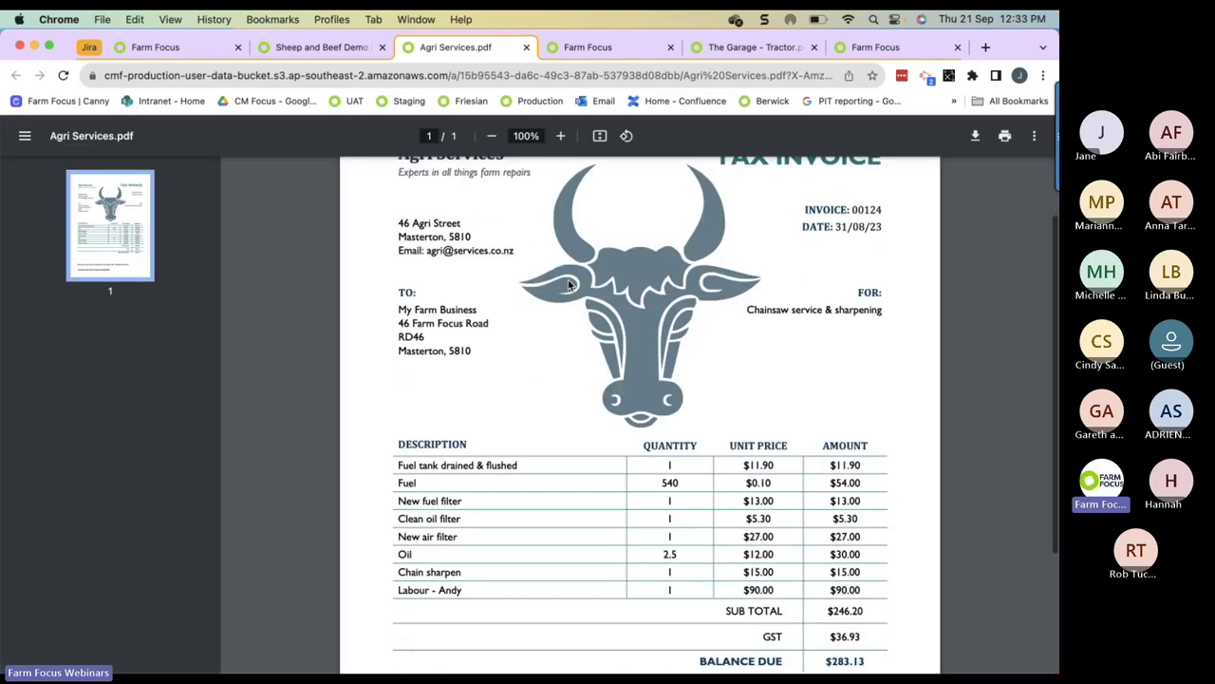
scroll(569, 285, down, 2)
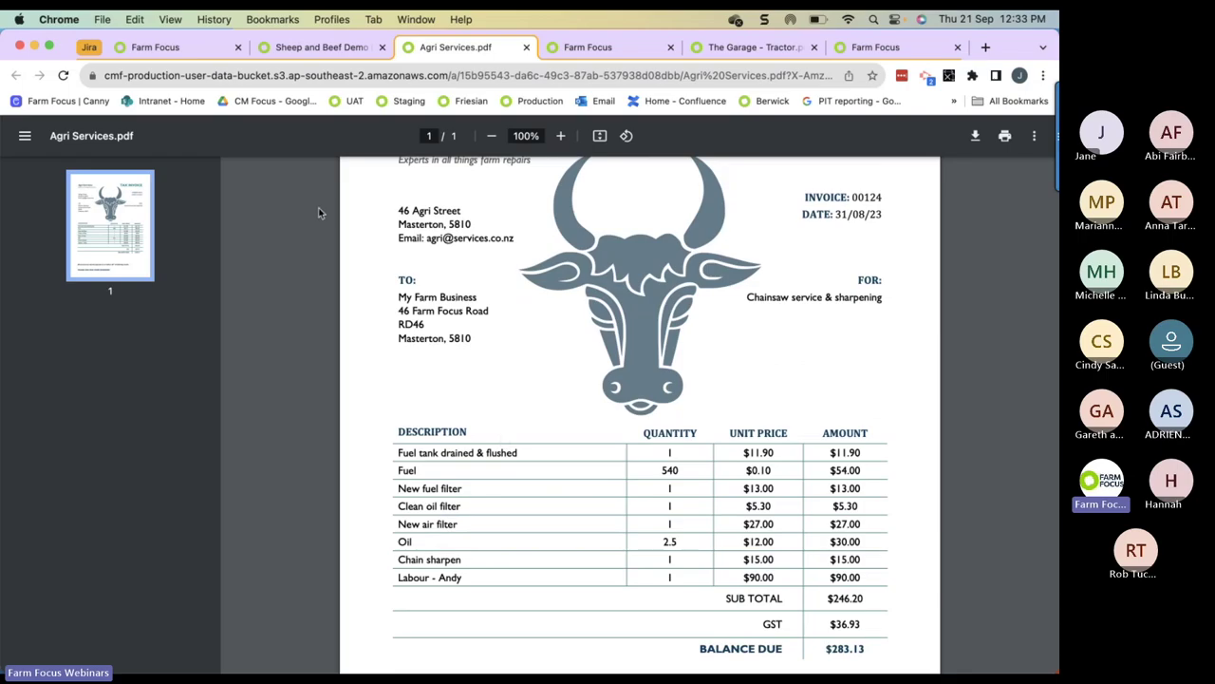
click(305, 48)
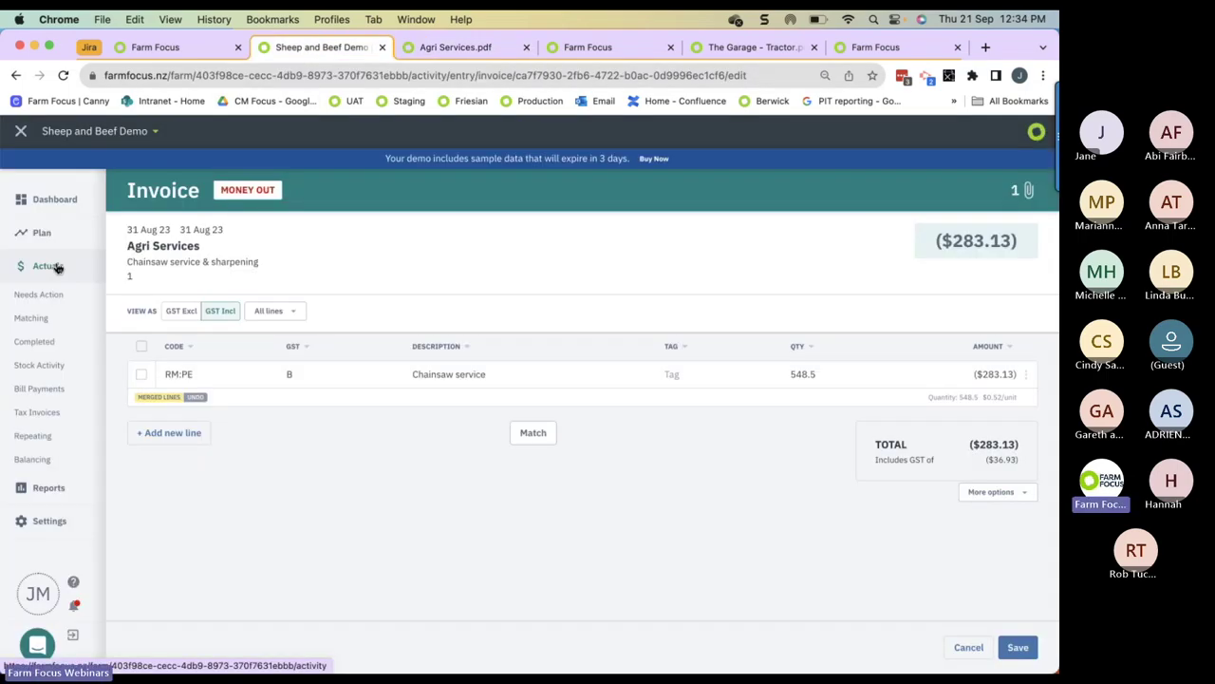
Step: Return to Actuals, open the September Farm Supply Store invoice, and filter it to zero dollar lines
click(57, 268)
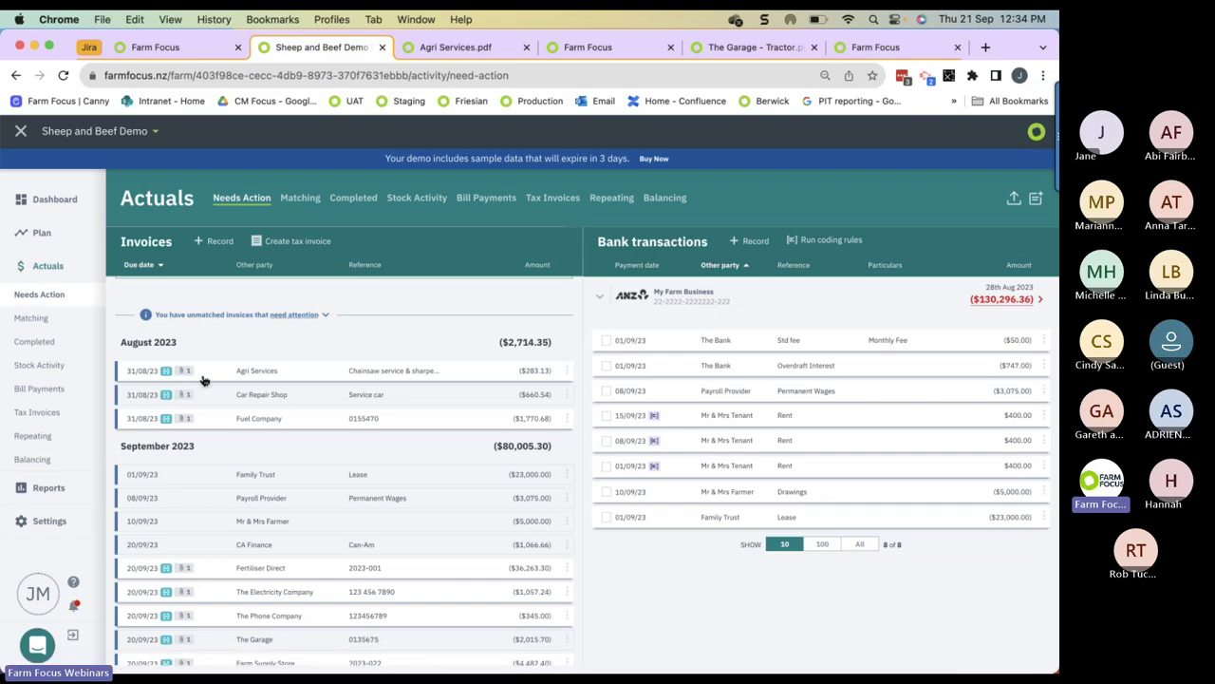
scroll(268, 422, down, 3)
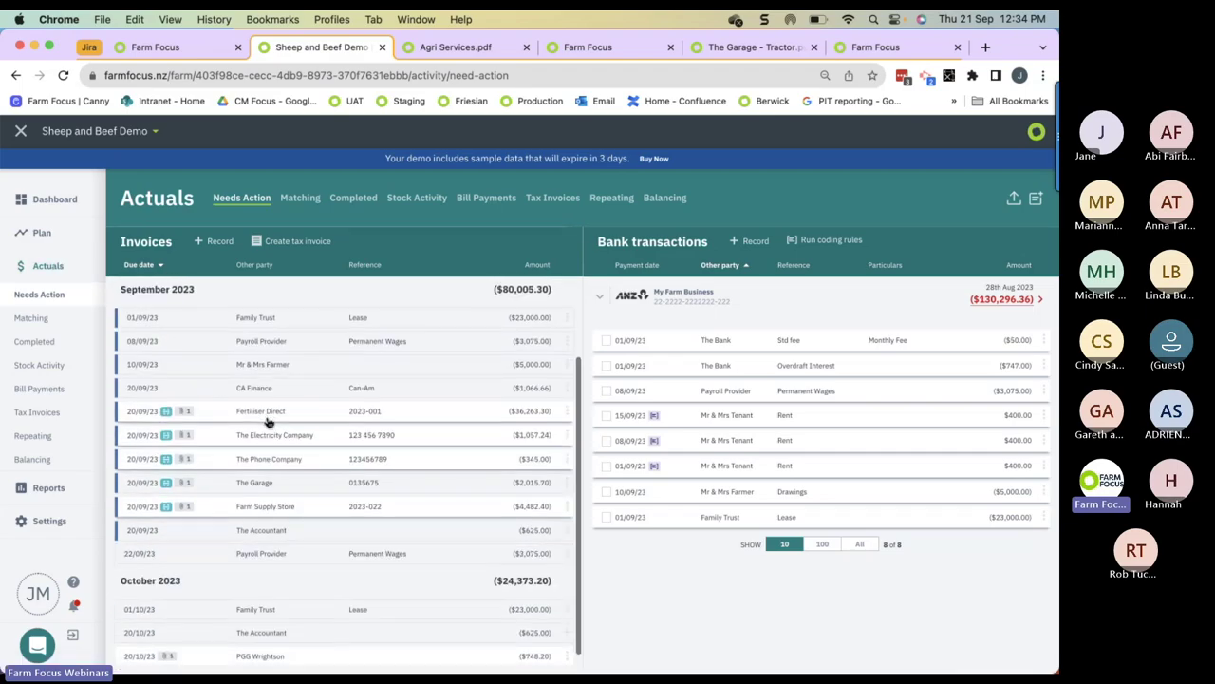
click(266, 506)
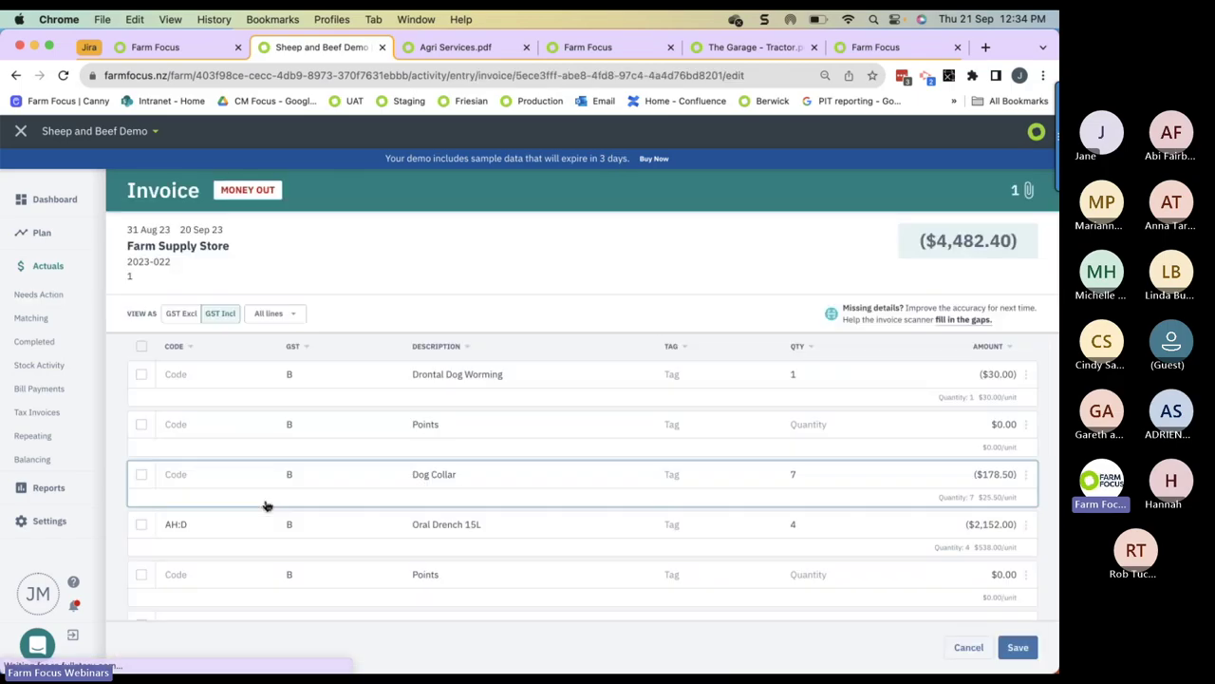
click(296, 314)
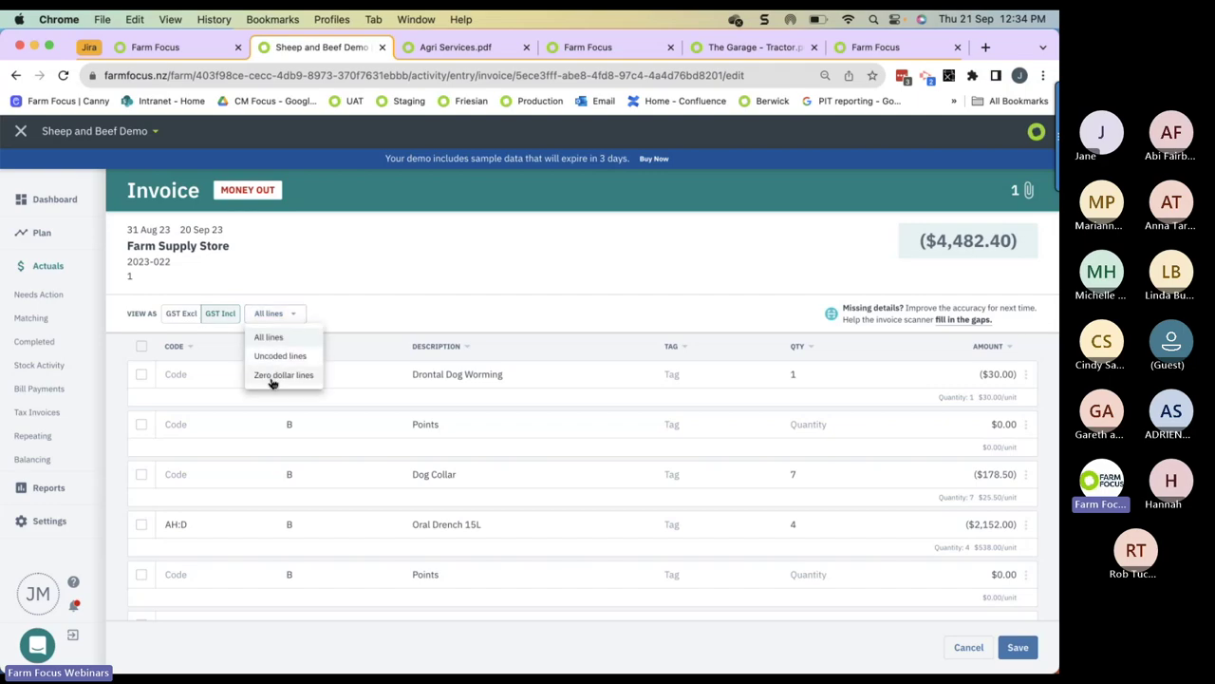
click(272, 378)
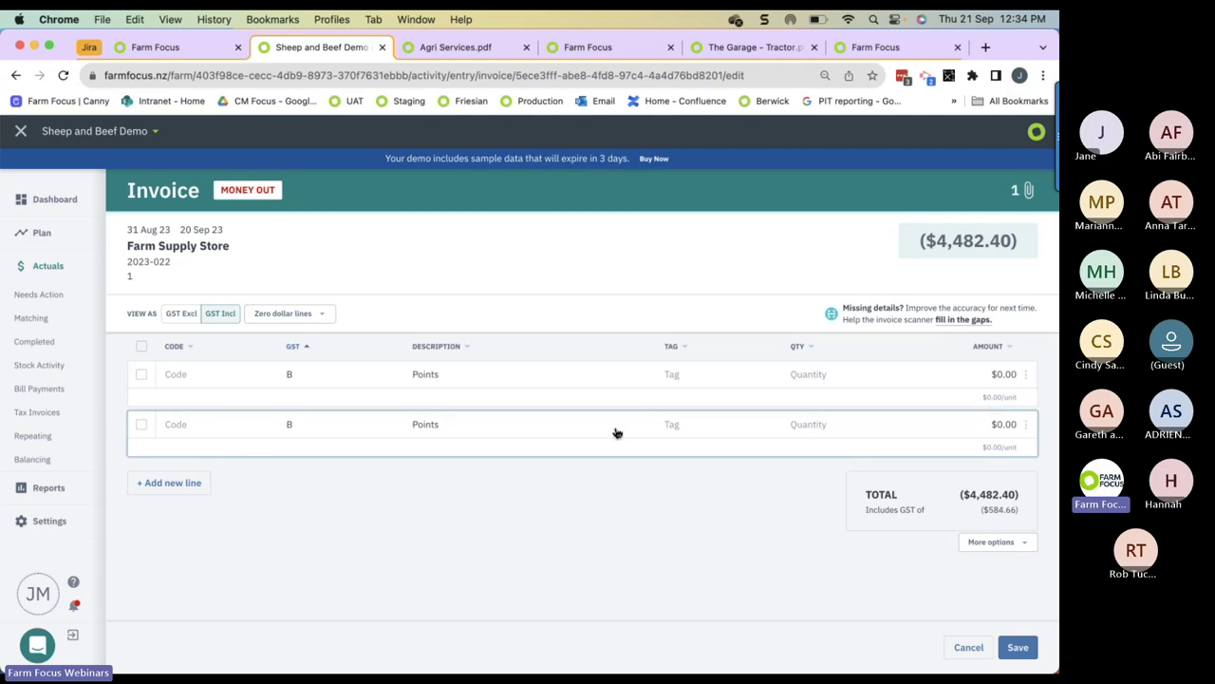
Step: Delete both zero dollar Points lines together and display all lines of the invoice again
click(142, 349)
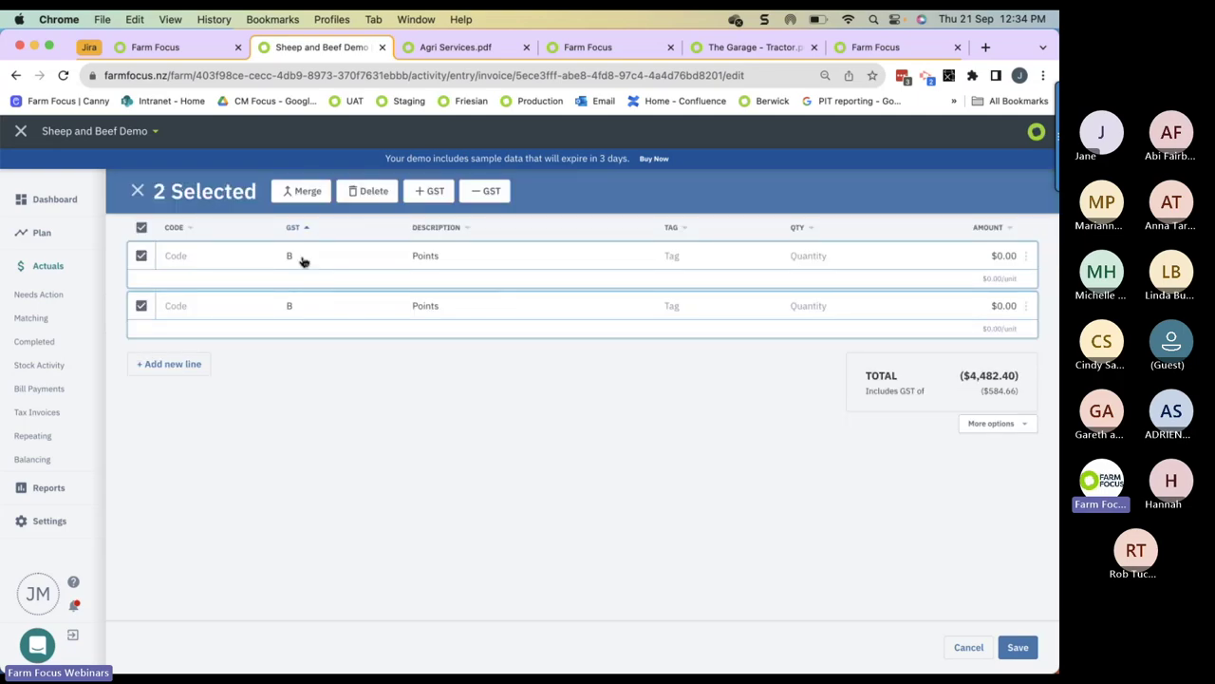
click(374, 193)
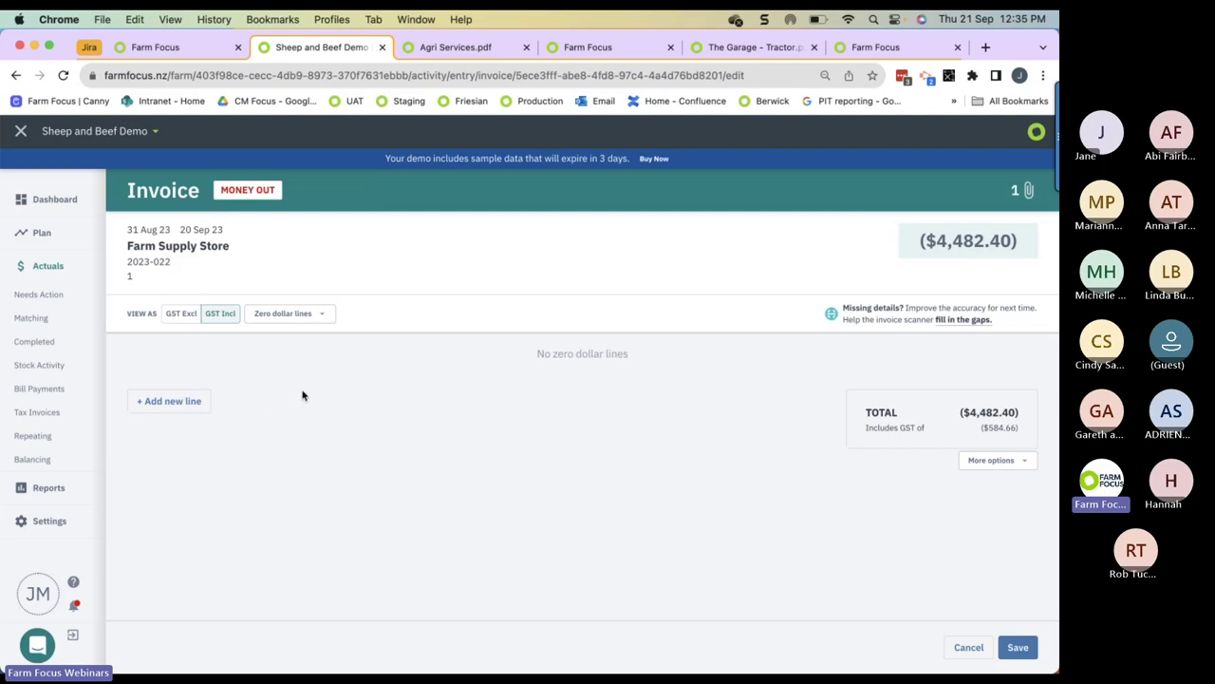
click(325, 315)
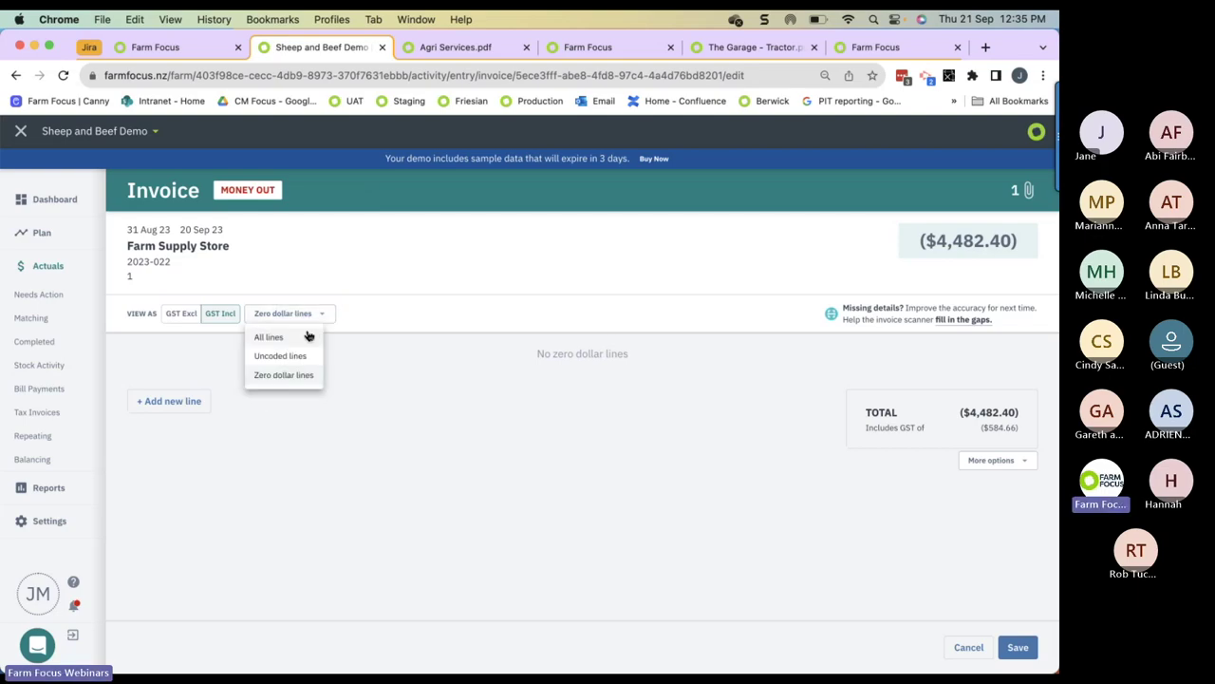
click(307, 334)
scroll(319, 349, down, 2)
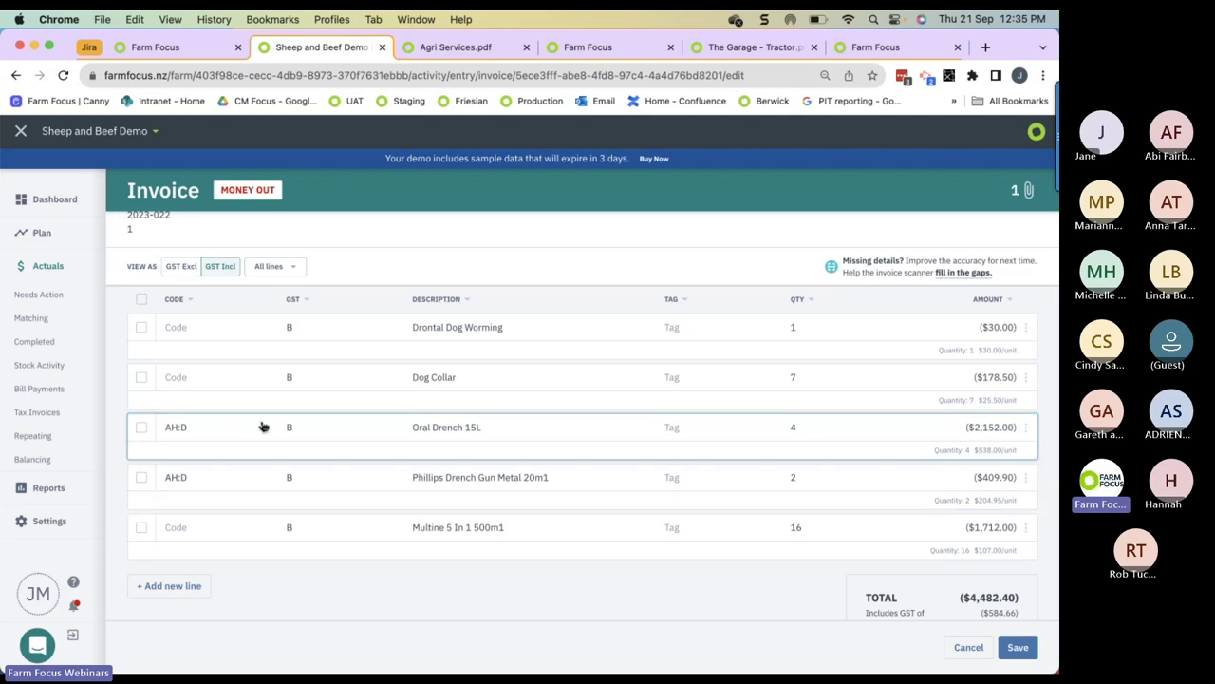
Step: Filter the invoice to uncoded lines and code Drontal Dog Worming and Dog Collar together to FW:D Dog Expenses
click(293, 265)
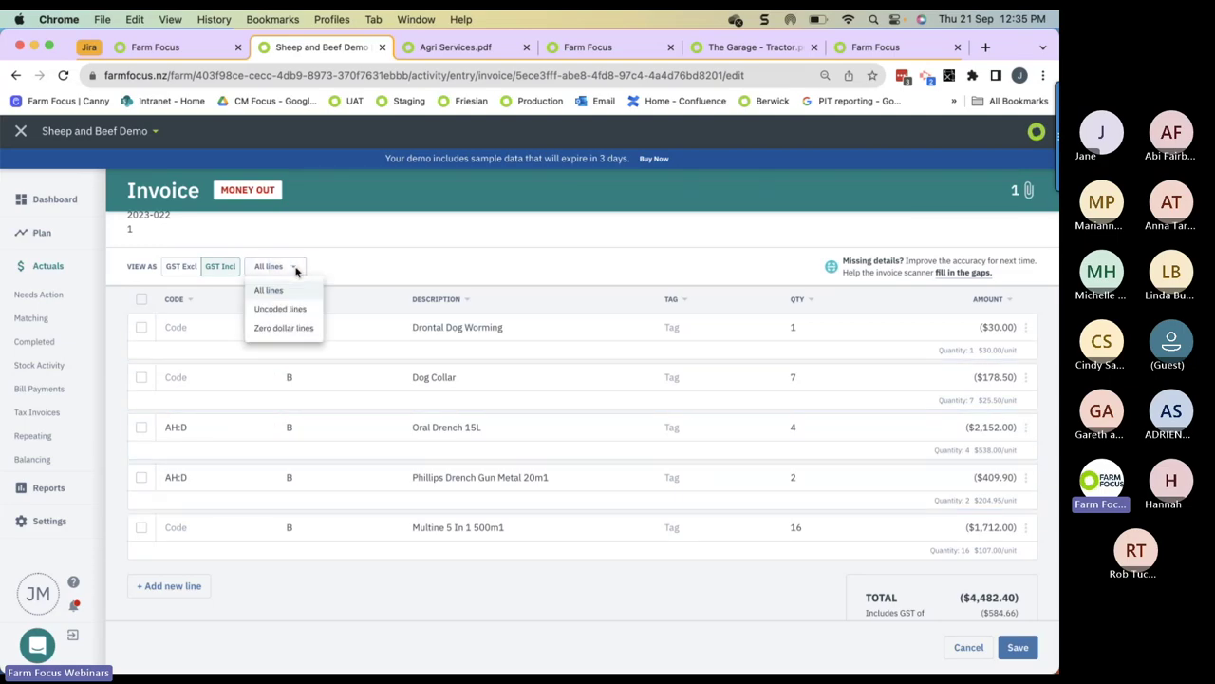
click(297, 311)
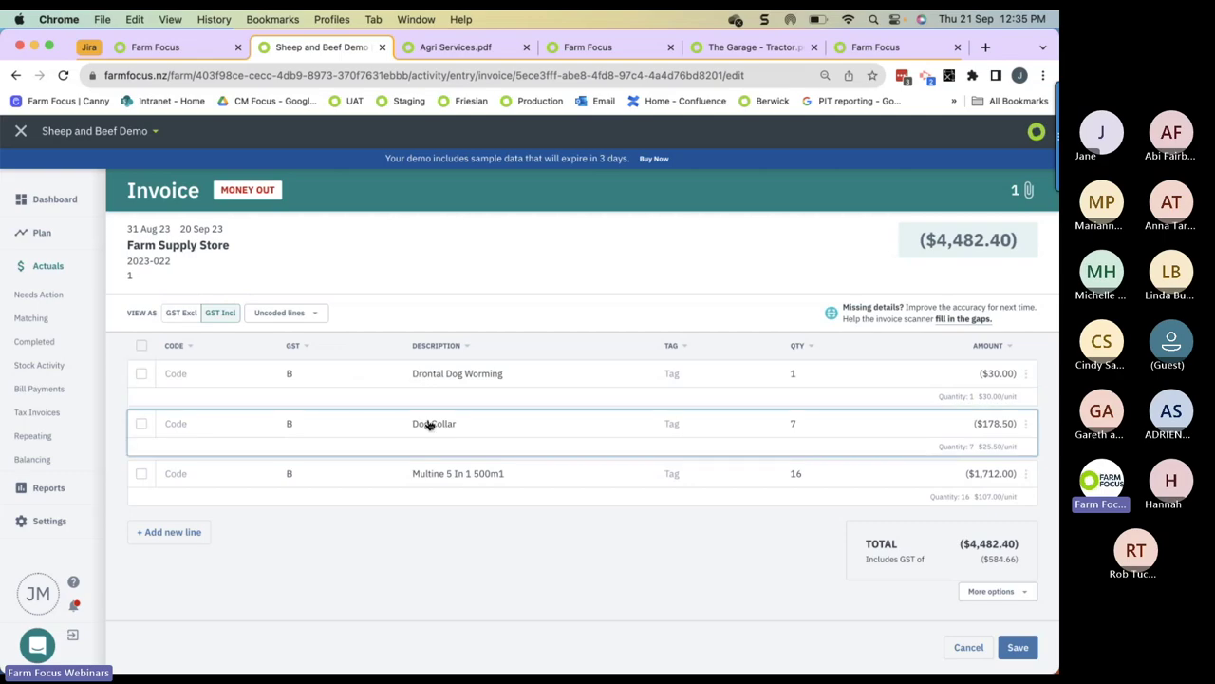
click(144, 376)
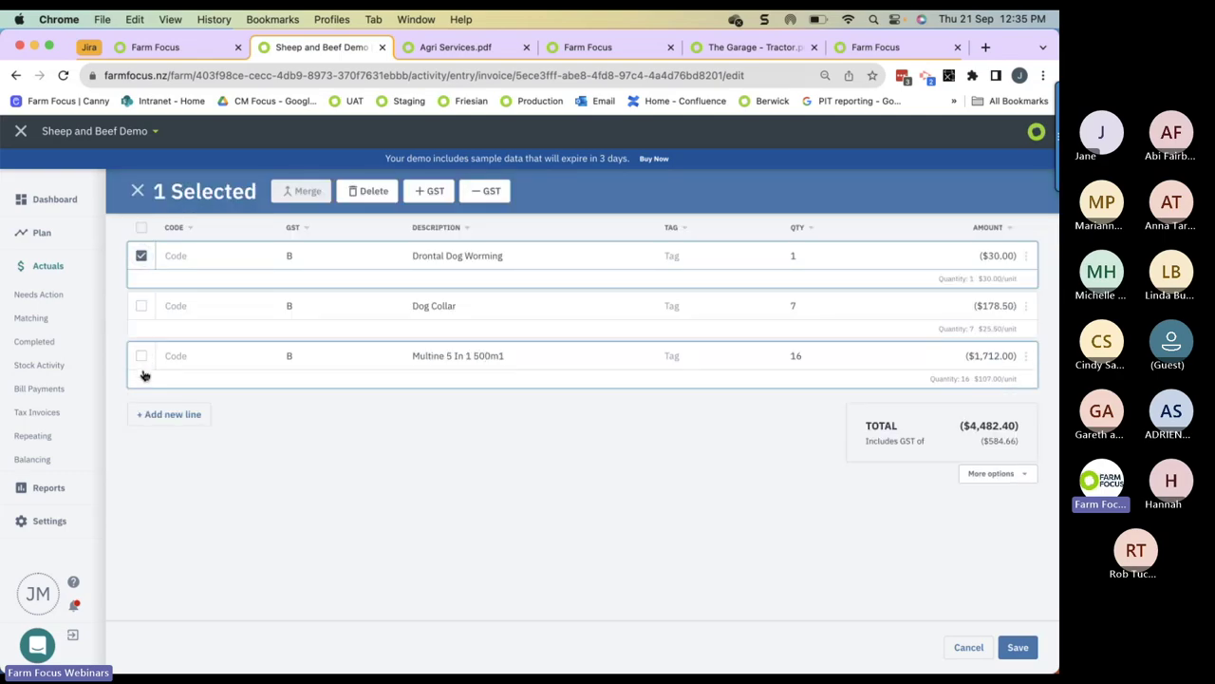
click(142, 305)
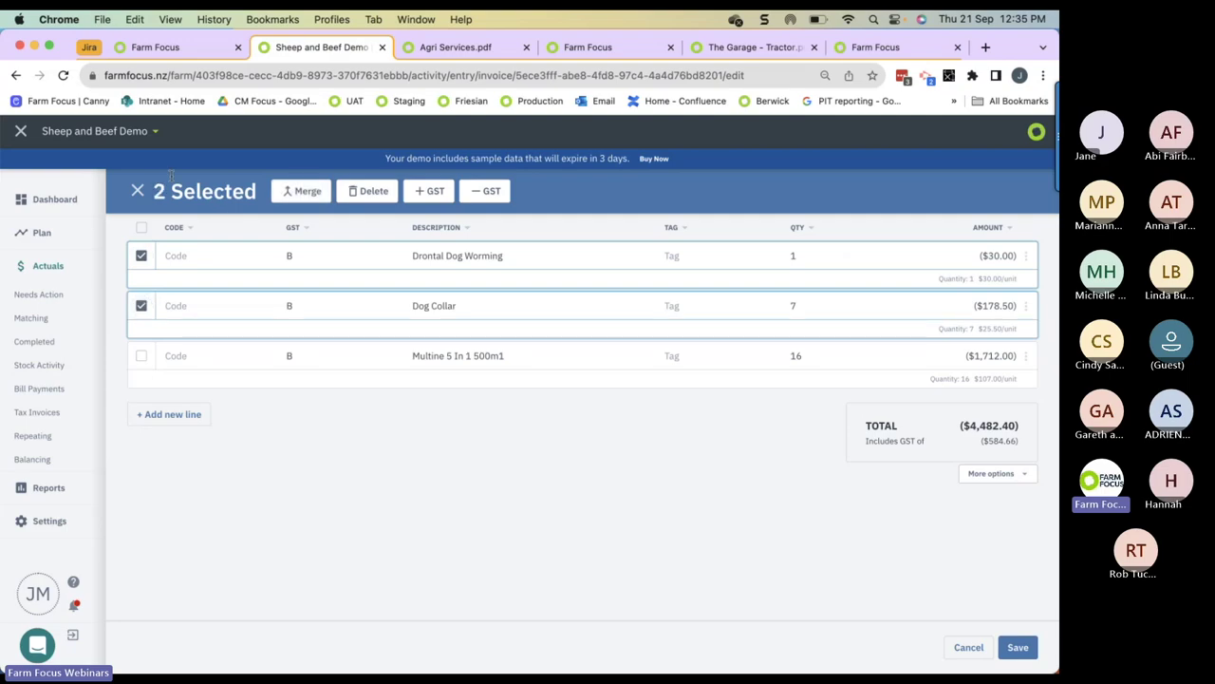
click(193, 256)
text(FW)
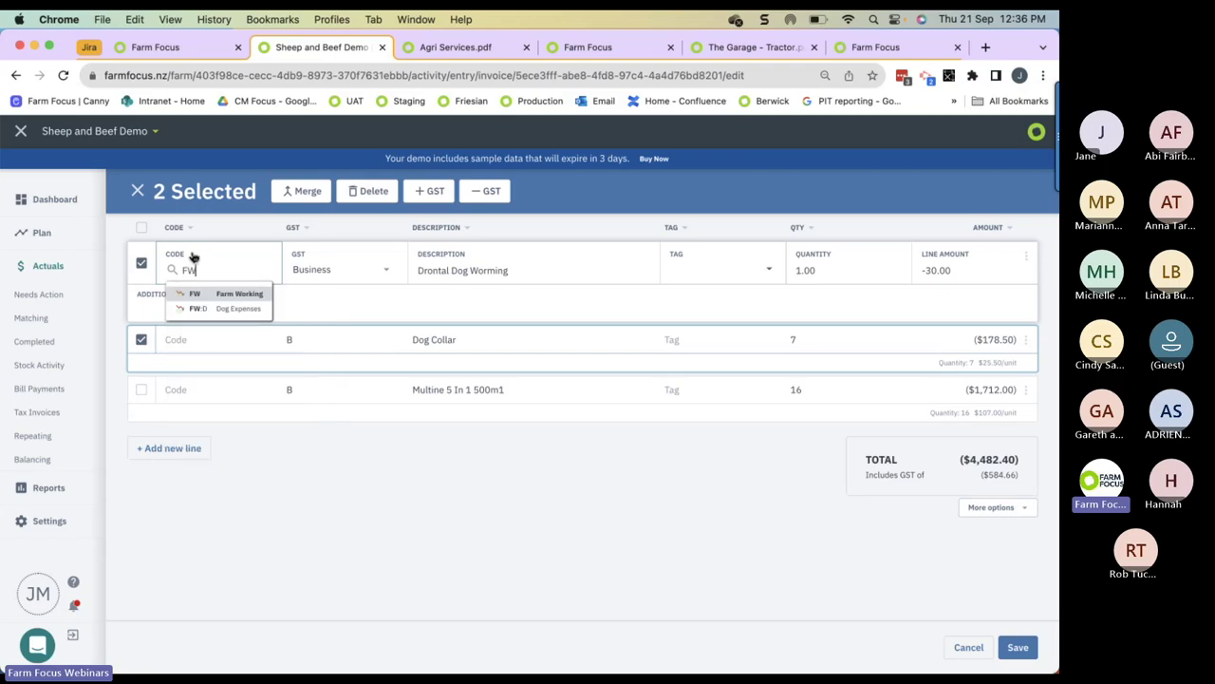
click(226, 309)
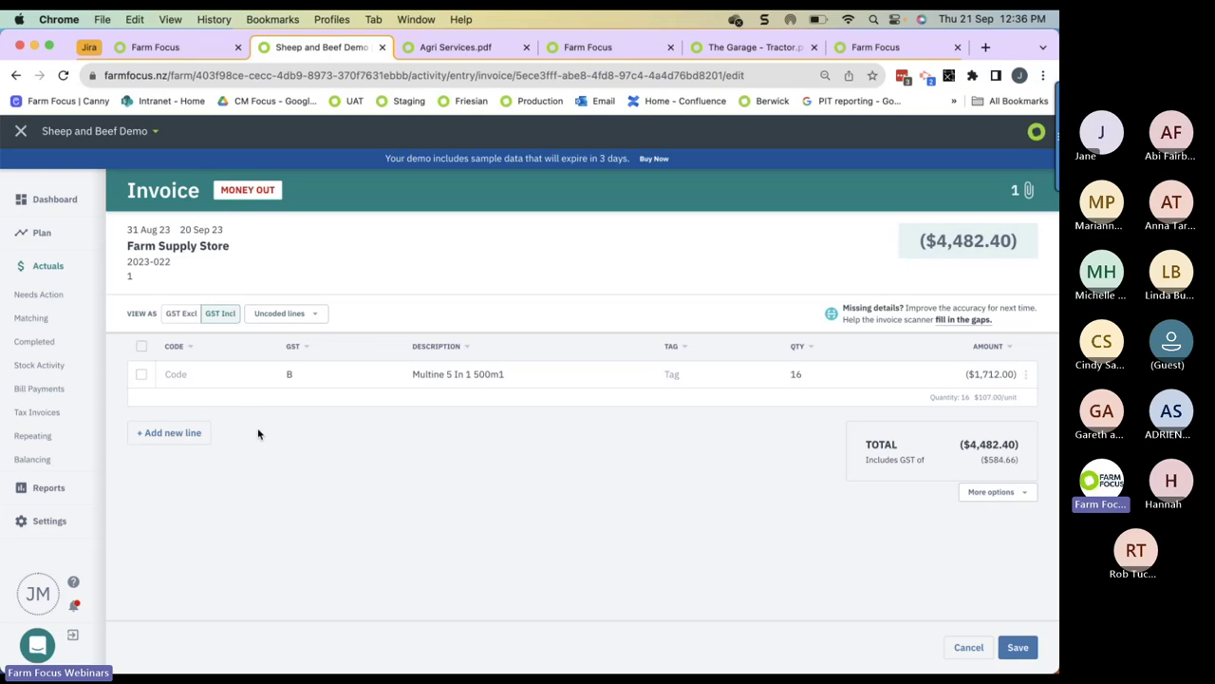
Step: Code the Multine 5 In 1 line to AH:D Drench and display all invoice lines again
click(212, 375)
text(ah)
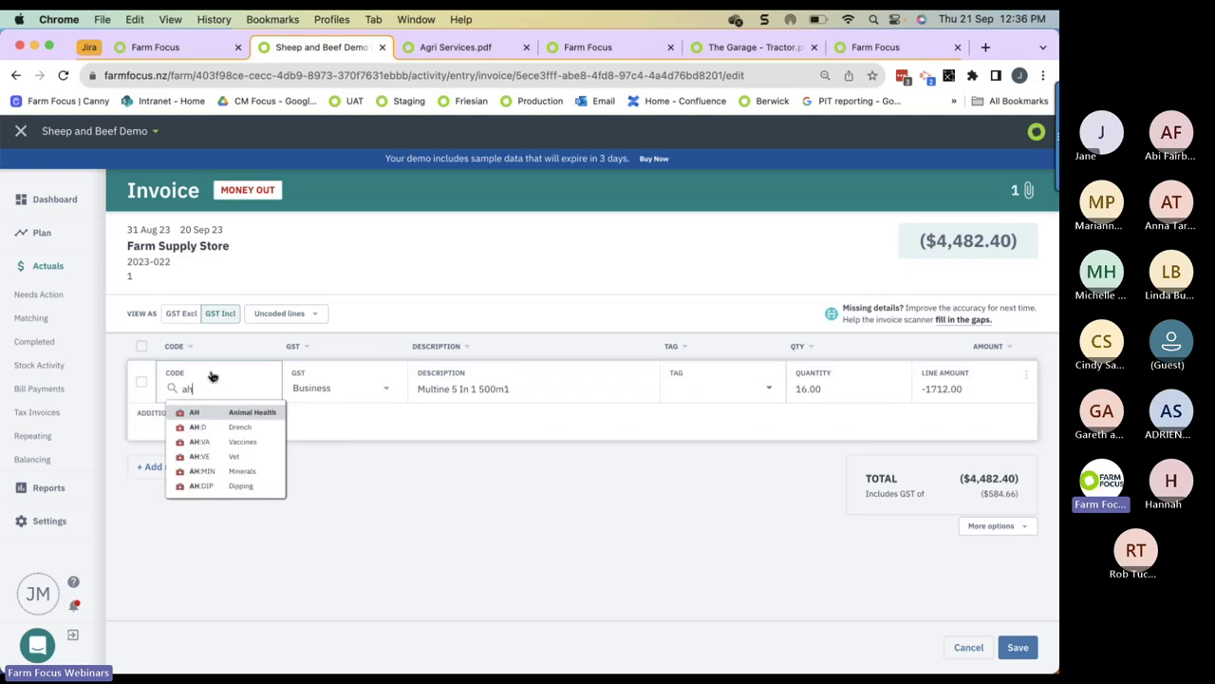
click(242, 428)
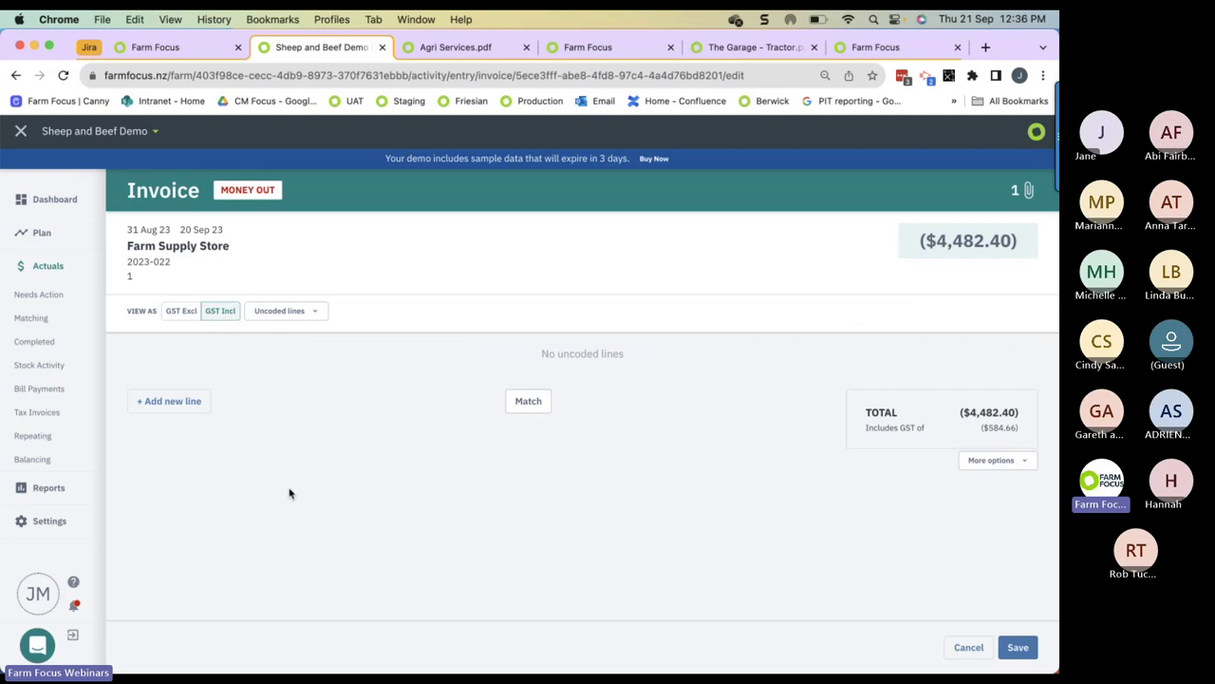
click(319, 312)
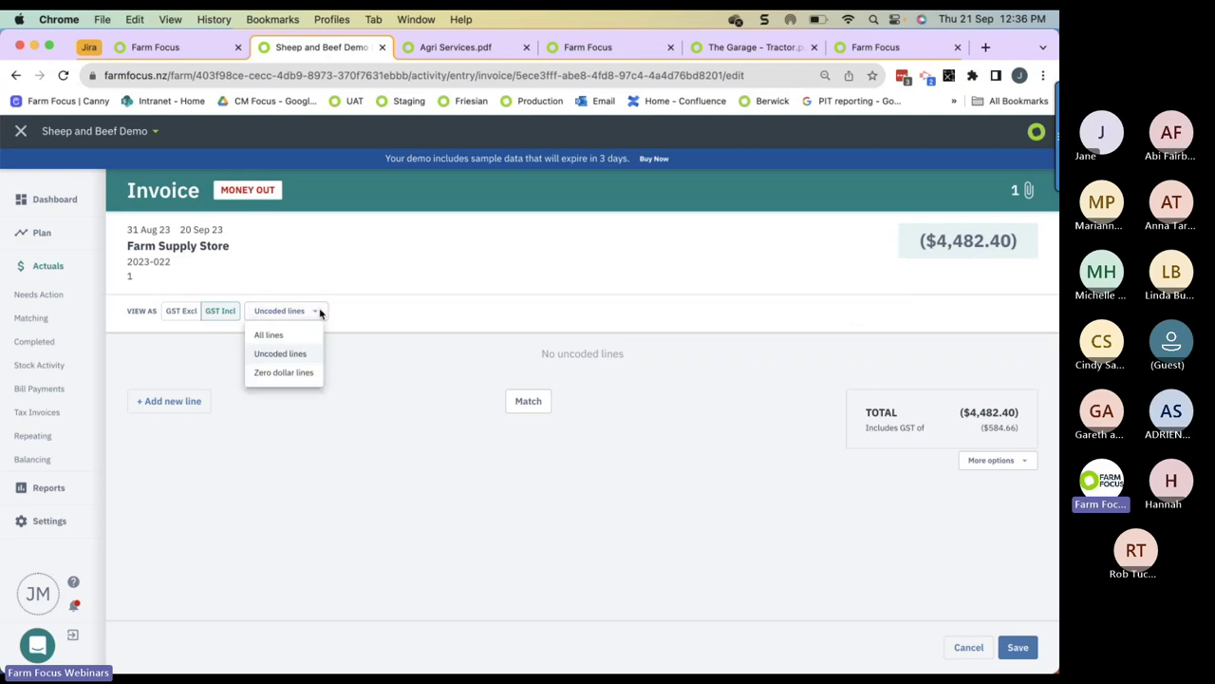
click(269, 335)
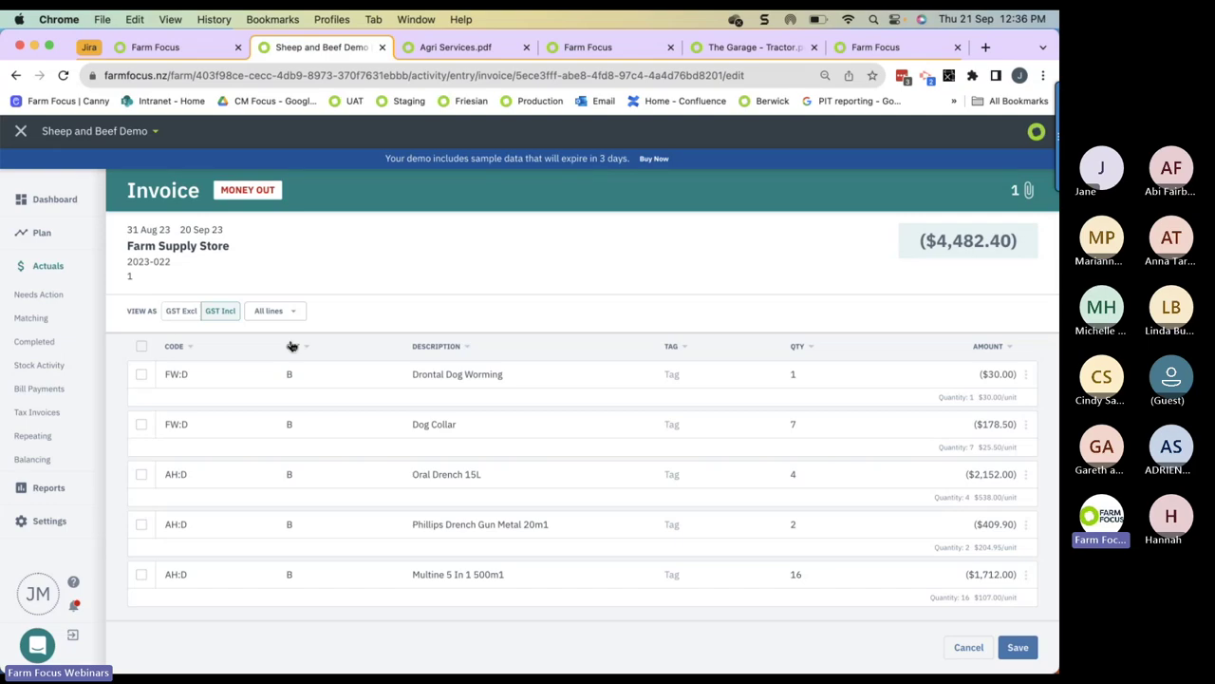
Step: Leave the Farm Supply Store invoice for Actuals and open the Contacts list in Settings
click(54, 269)
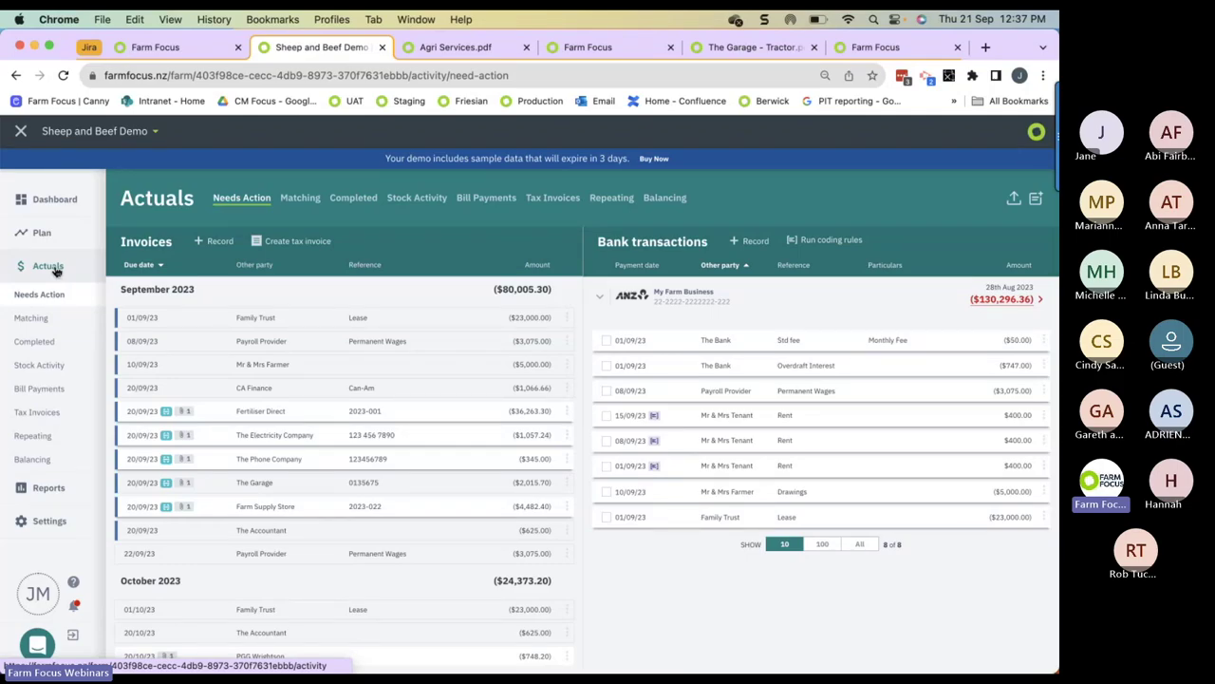
click(43, 523)
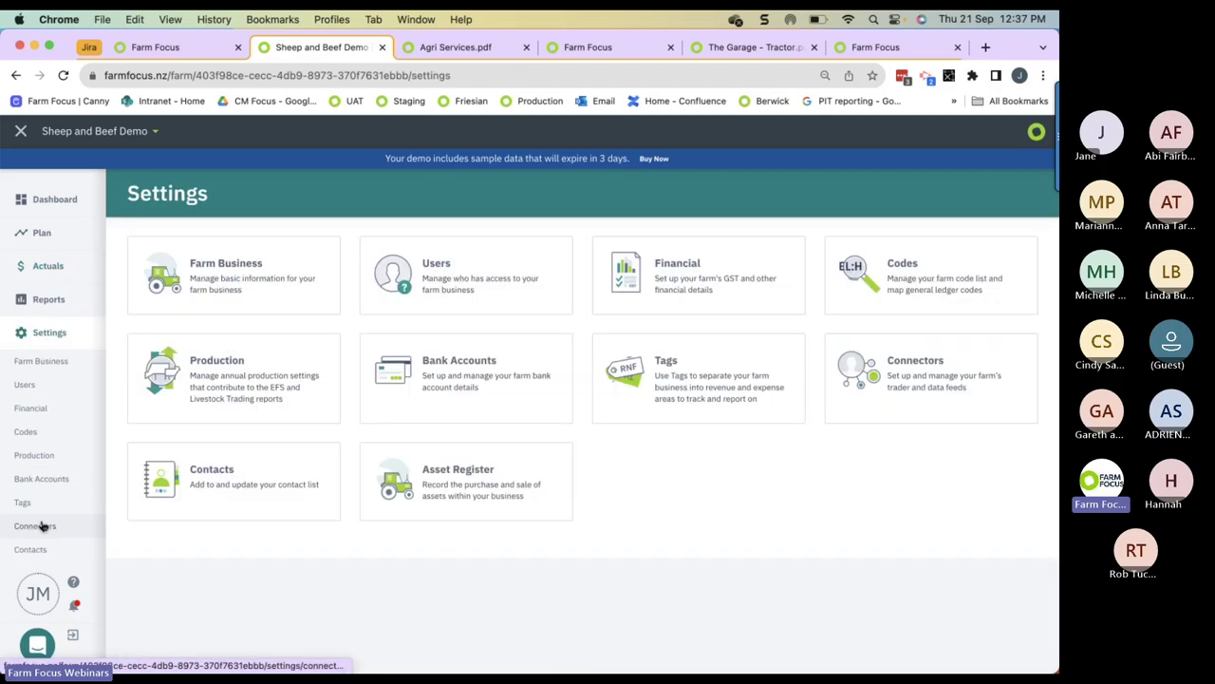
click(210, 484)
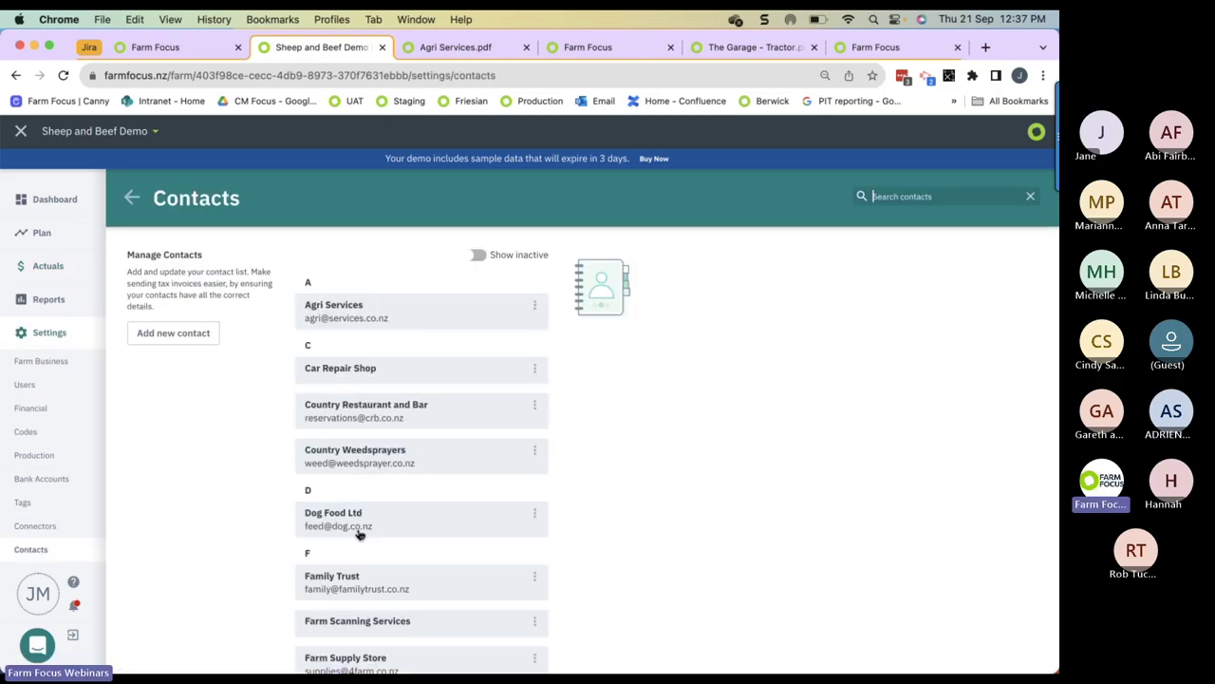
Step: Open the Country Weedsprayers contact and review its contact details and settings
scroll(359, 535, down, 5)
scroll(359, 534, up, 5)
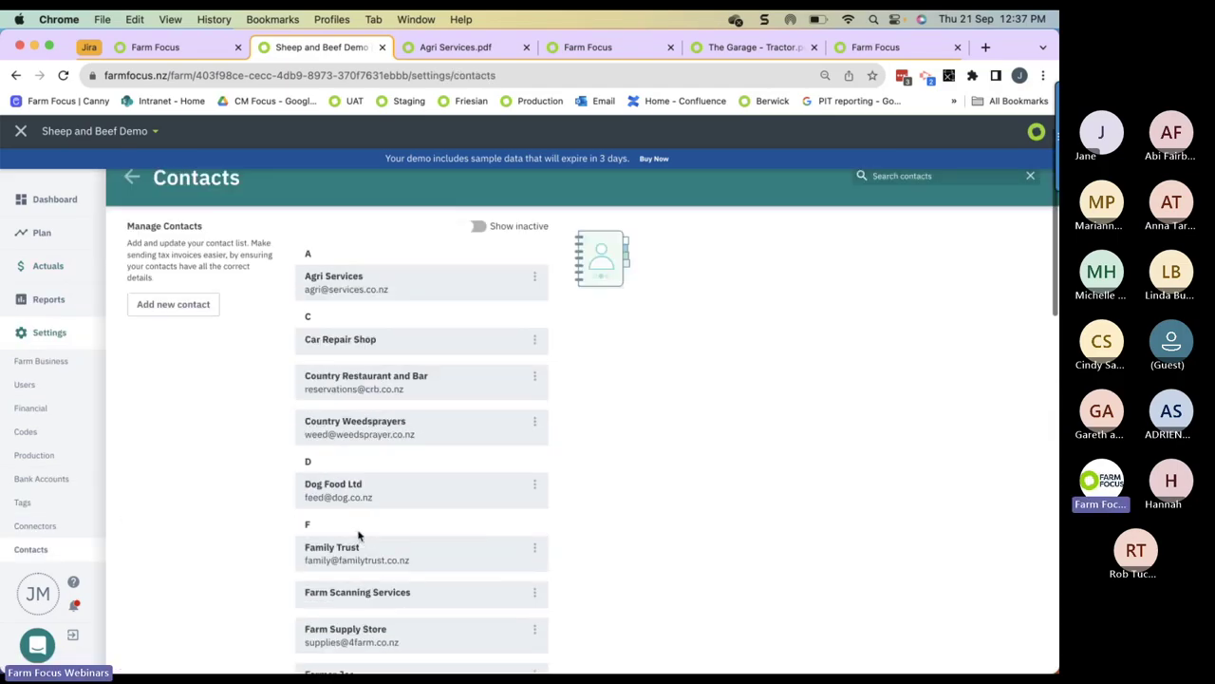
click(356, 454)
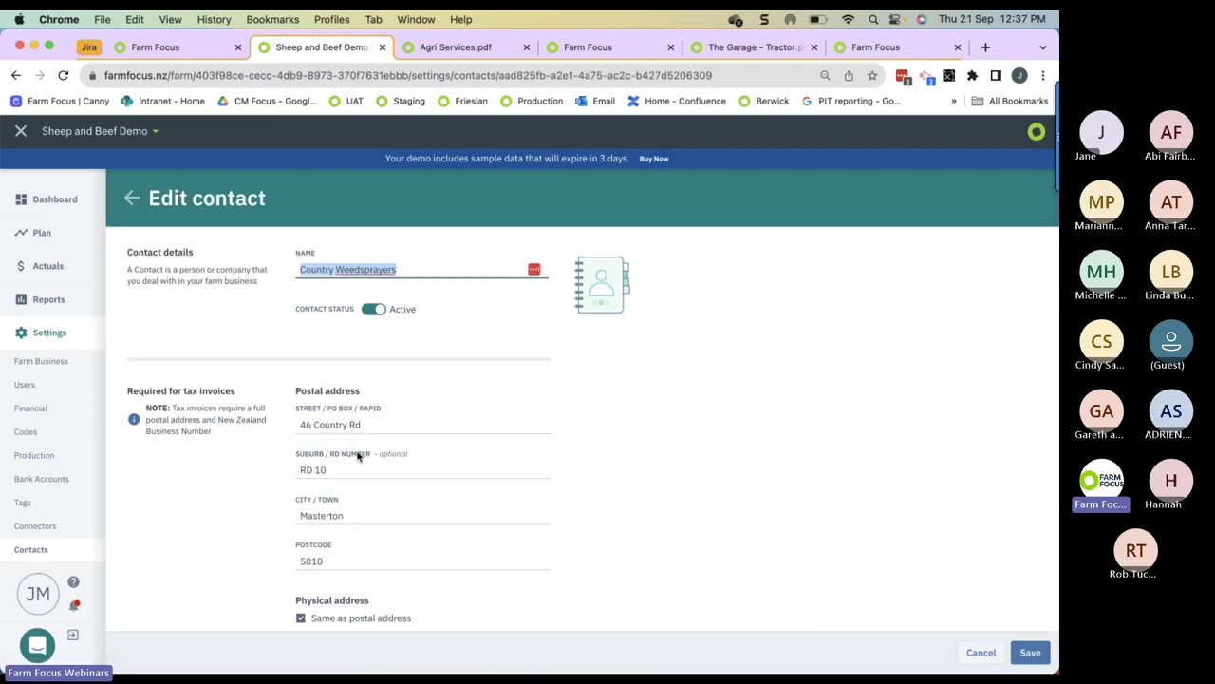
scroll(357, 455, down, 10)
Step: View the Bill Payments page in Actuals and the Help options, and return to Needs Action
click(57, 264)
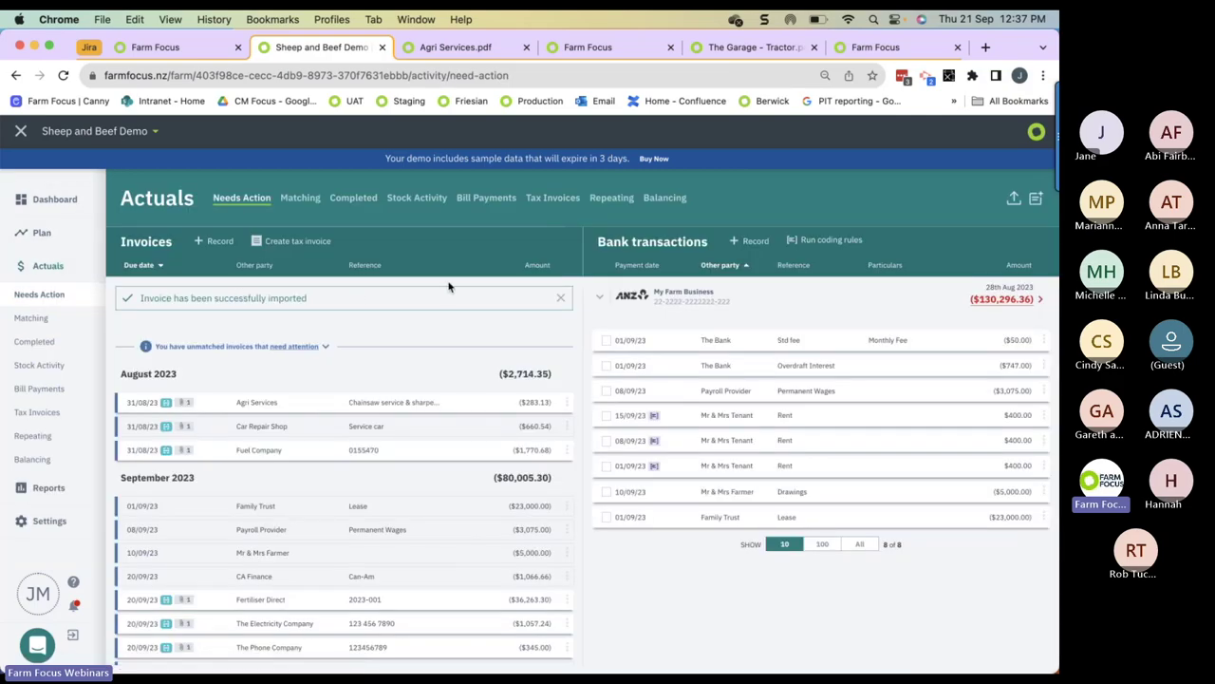
click(485, 200)
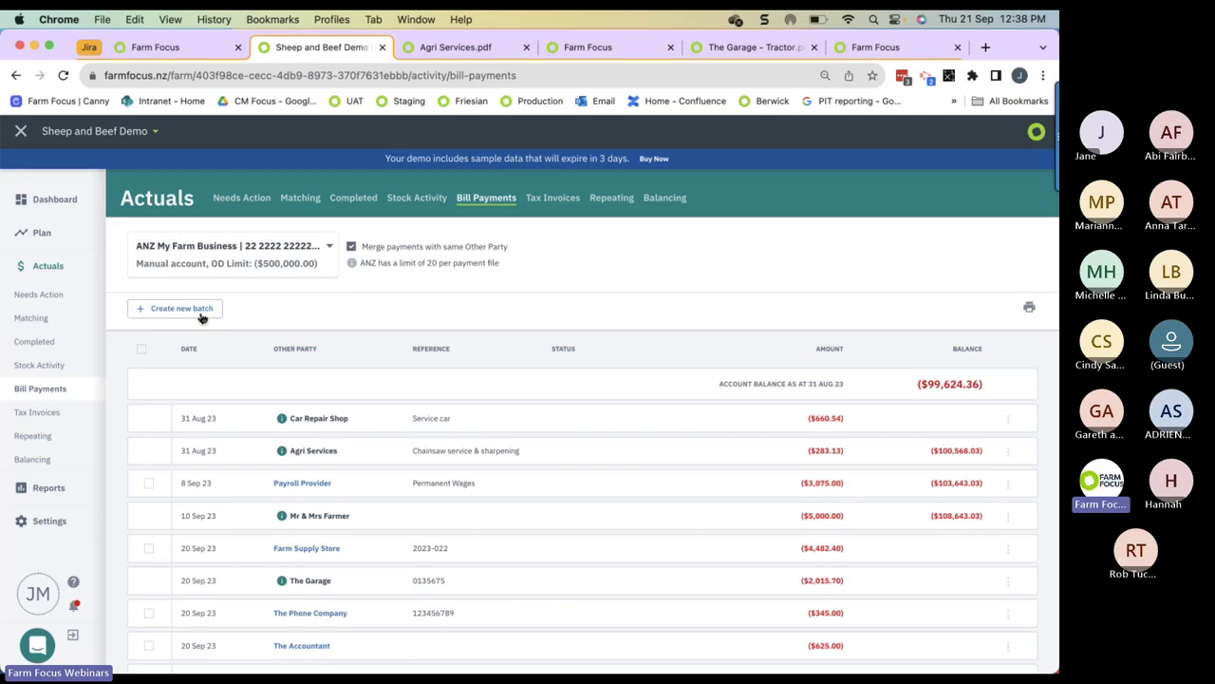
click(71, 582)
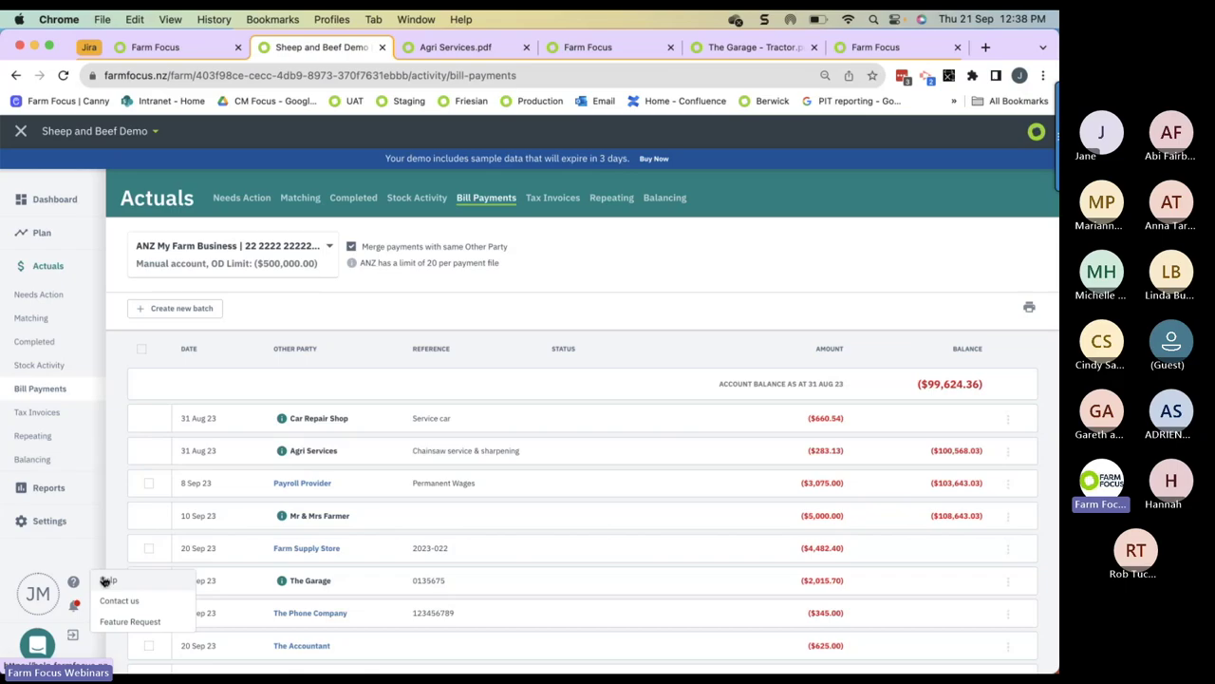
click(54, 270)
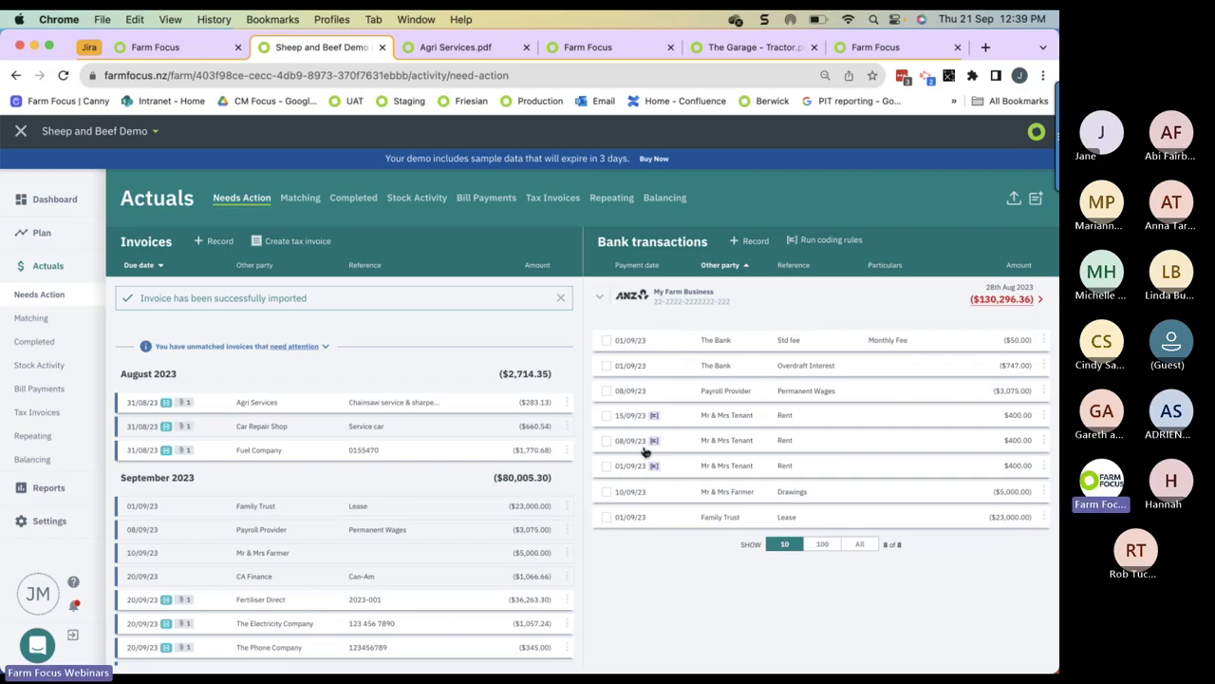
Step: Open the My Farm Business account in the Bank Accounts settings and examine its overdraft and direct bank feed sections
click(38, 522)
click(410, 394)
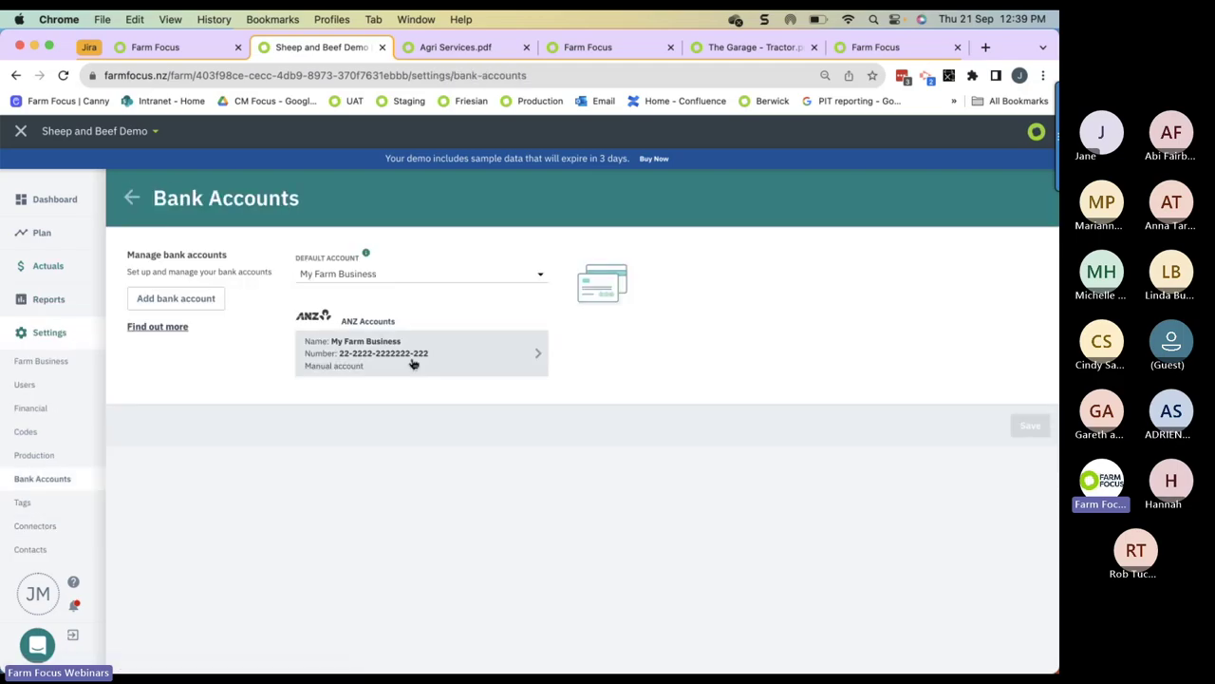
click(413, 361)
scroll(410, 358, down, 5)
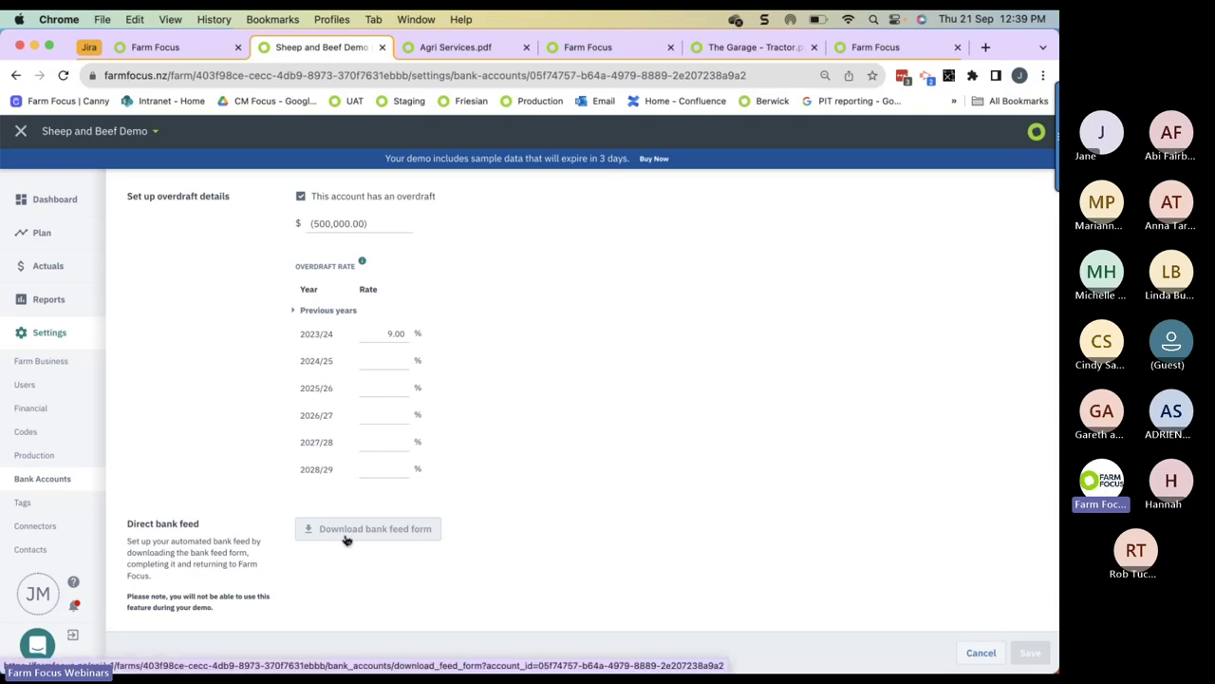
Step: Open Matching in Actuals, sort the invoices by due date with the oldest first, and view the Fuel Company invoice's options
click(48, 265)
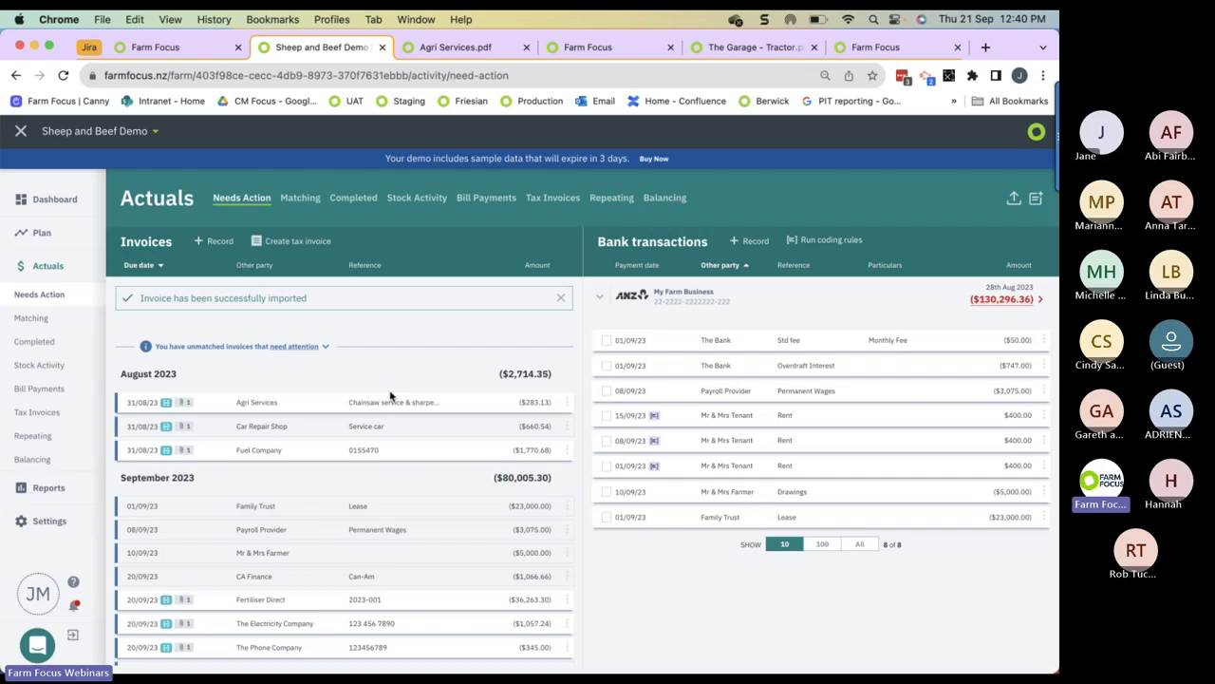
click(302, 197)
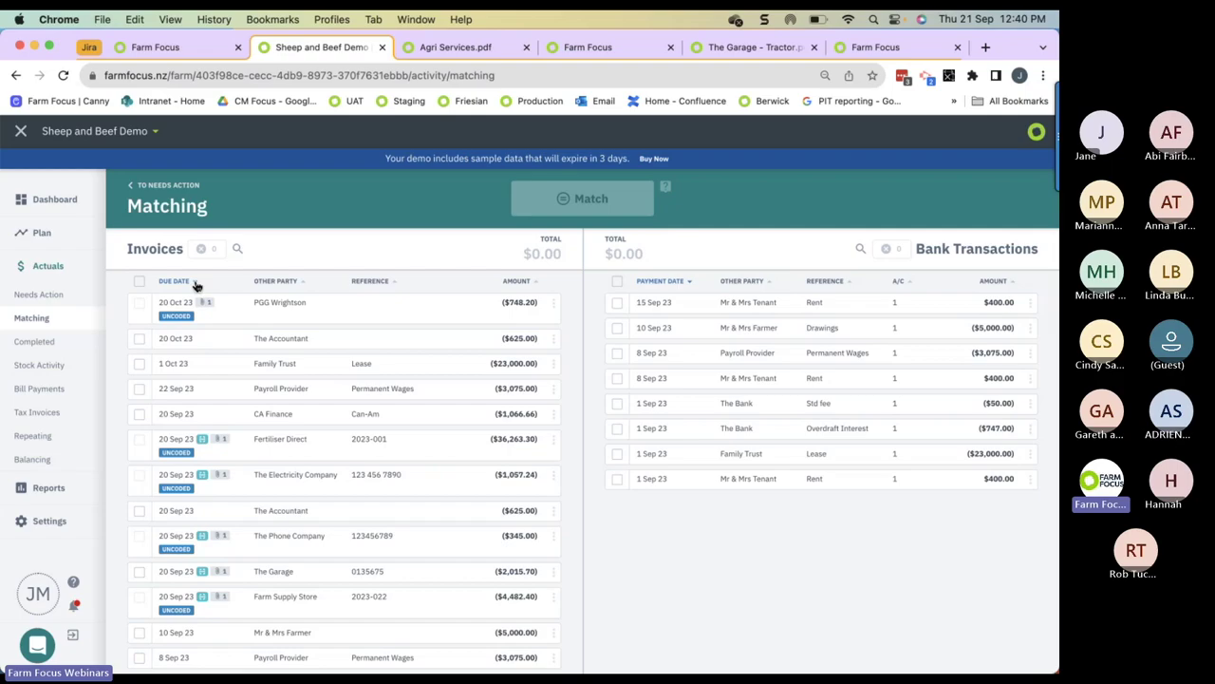
click(195, 282)
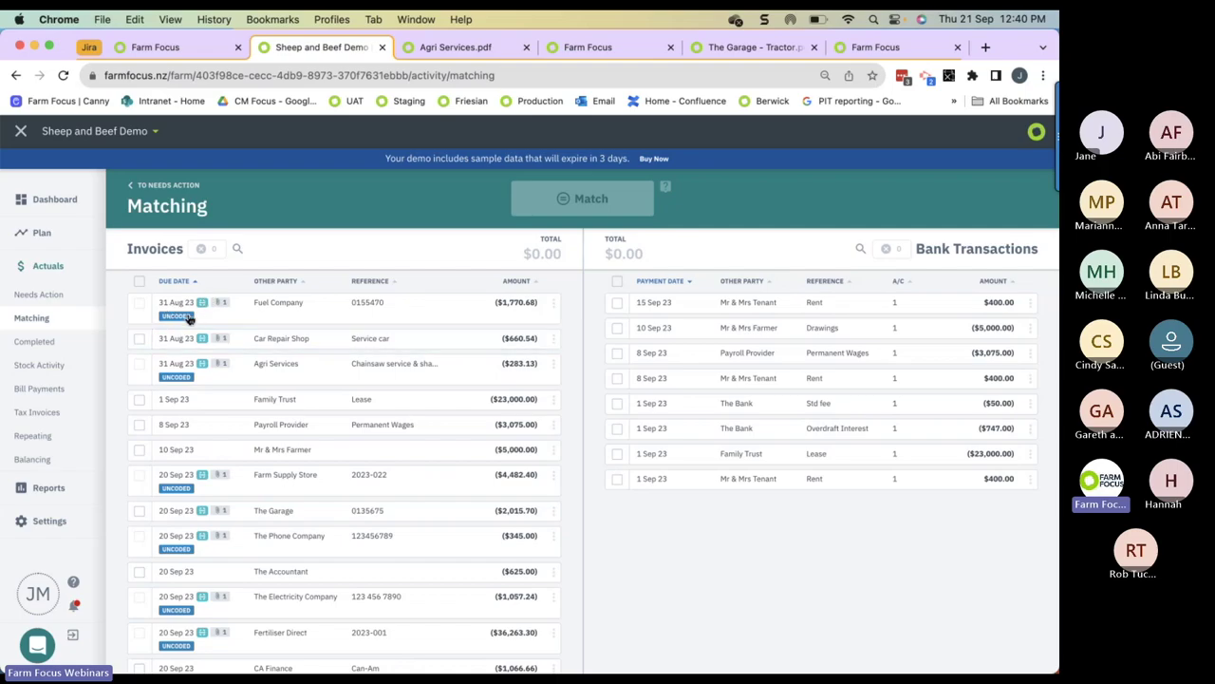
drag(144, 308, 142, 306)
triple_click(143, 307)
click(554, 305)
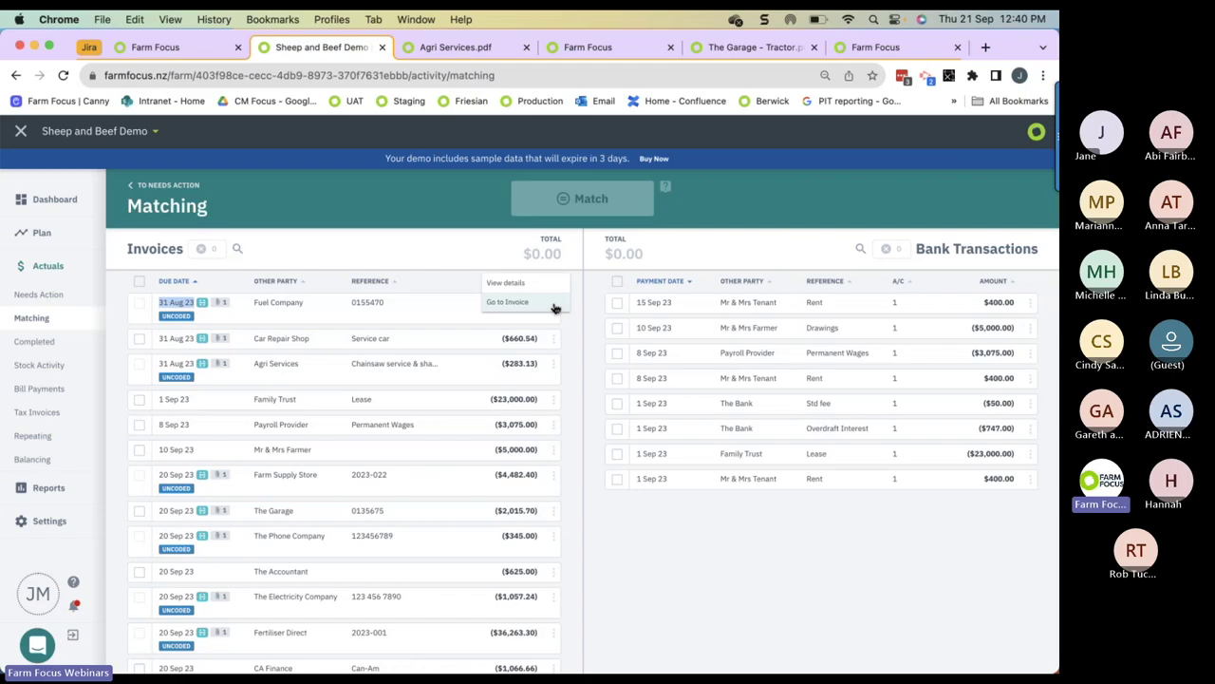
Step: Match the 1 Sep Family Trust Lease invoice with the Family Trust Lease bank transaction
click(139, 401)
click(140, 400)
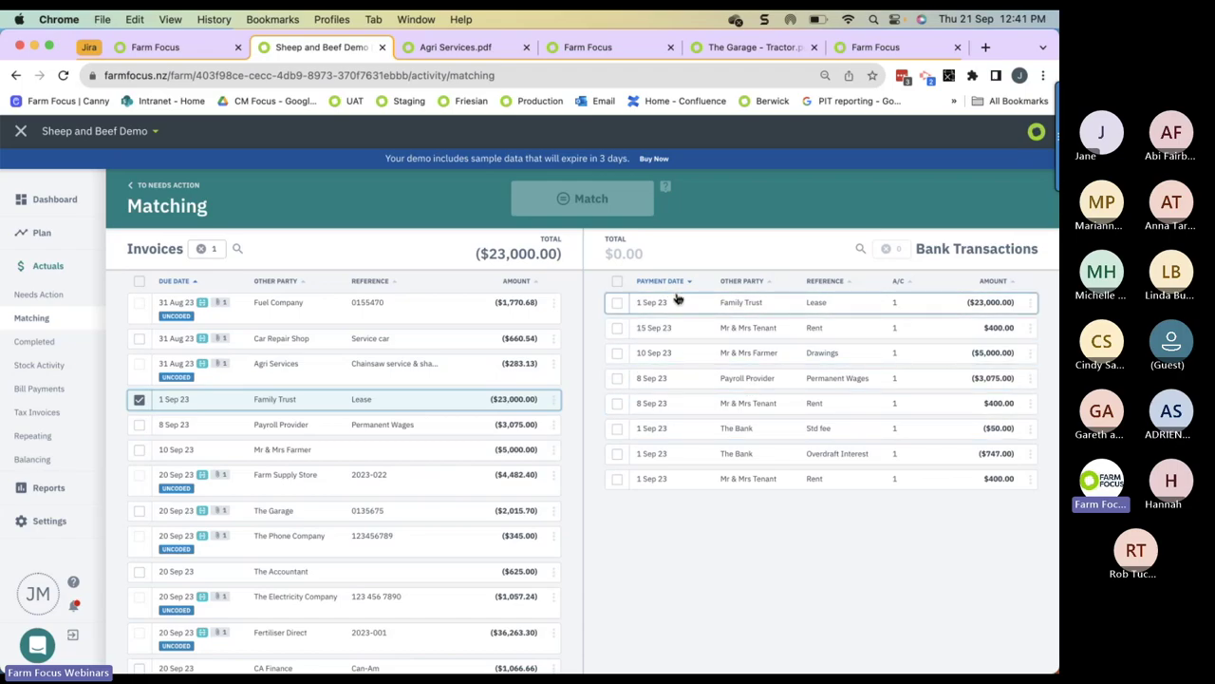
click(617, 303)
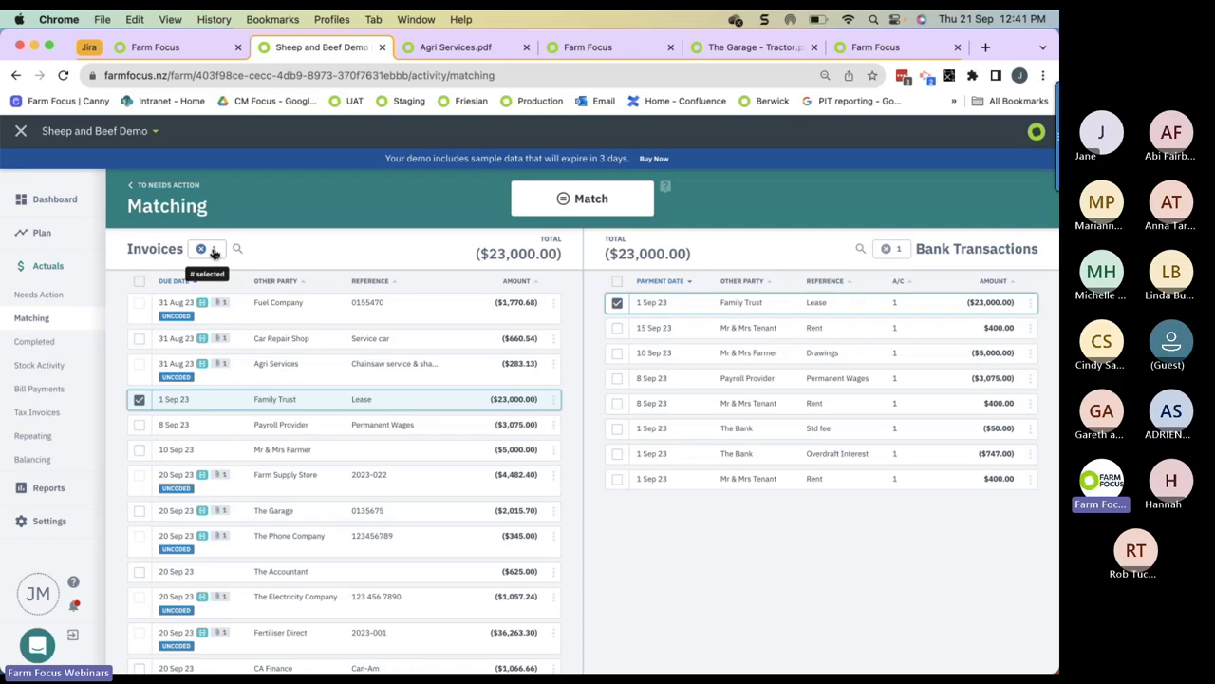
click(561, 199)
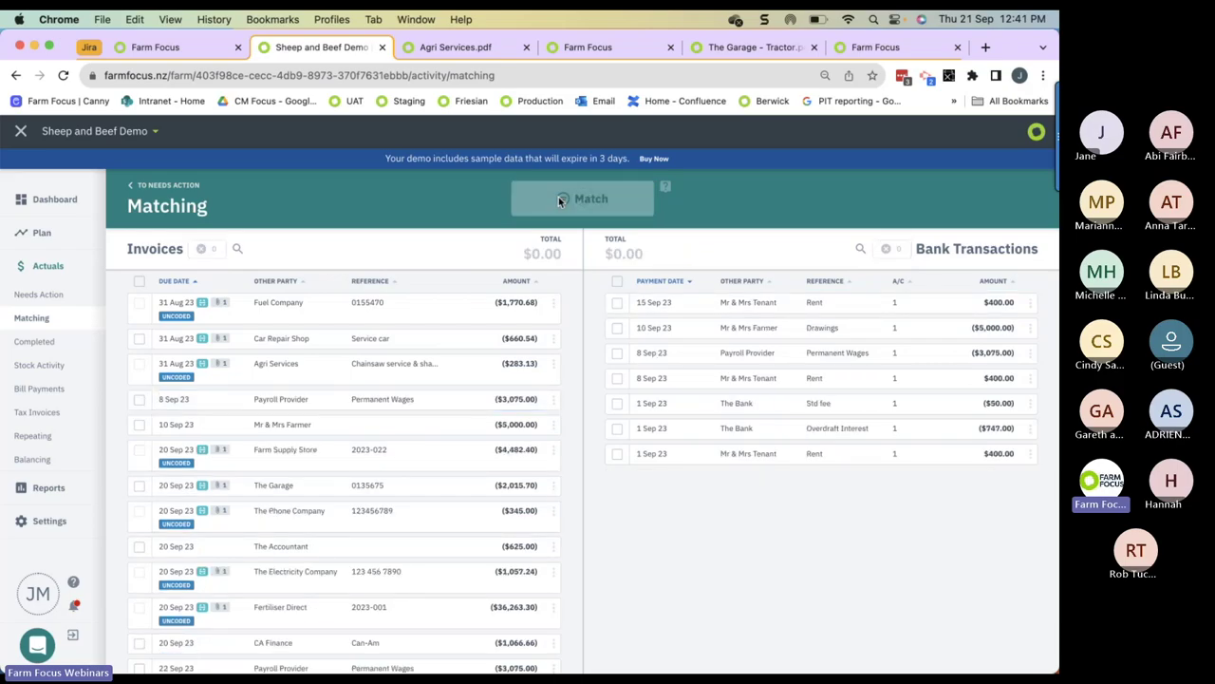
Step: Match the 10 Sep Drawings bank transaction with the invoice of 10 Sep for the same other party
click(617, 328)
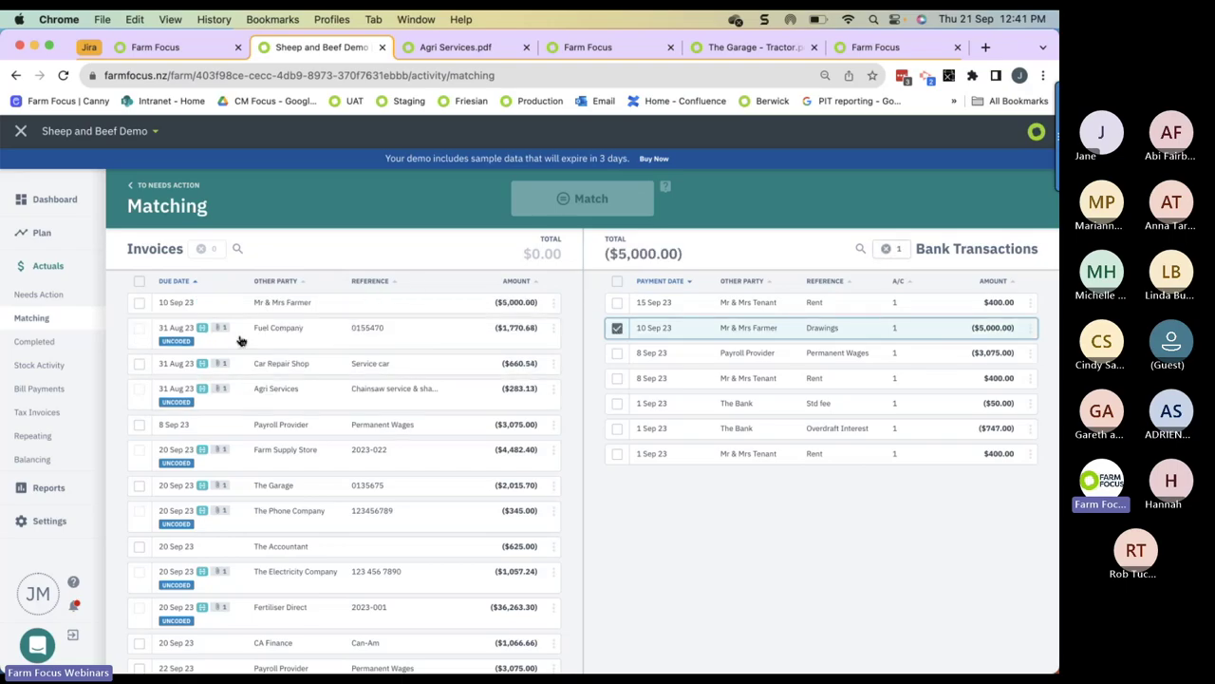
click(140, 304)
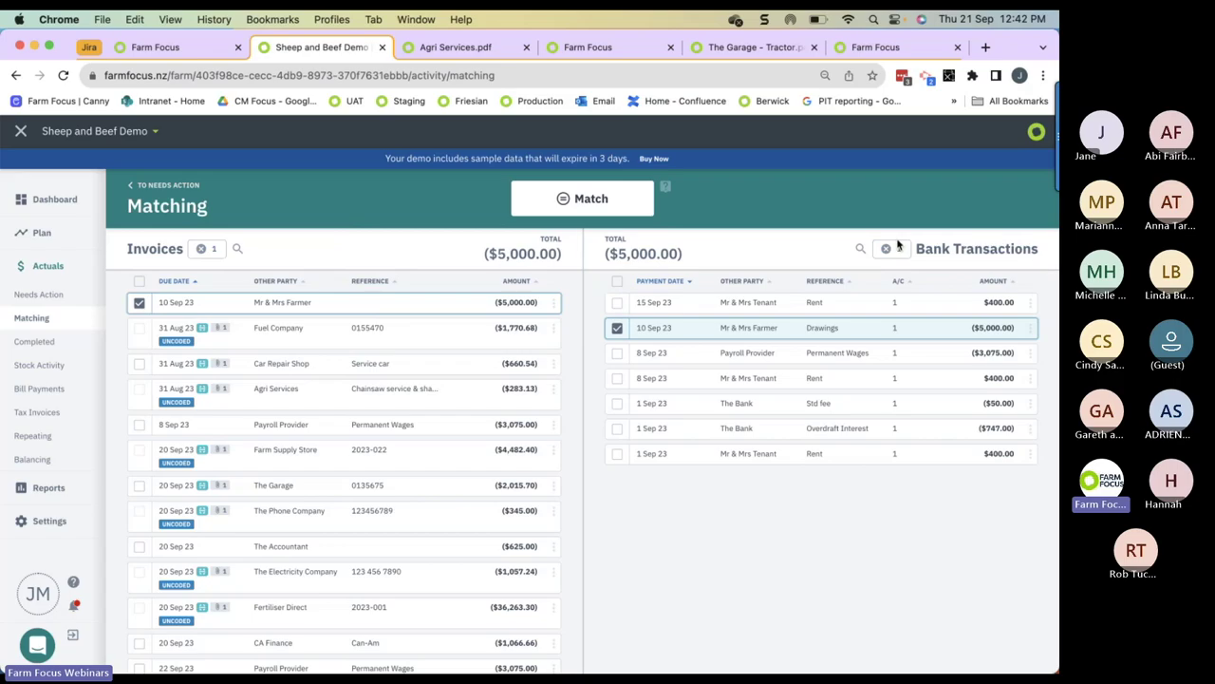
click(597, 200)
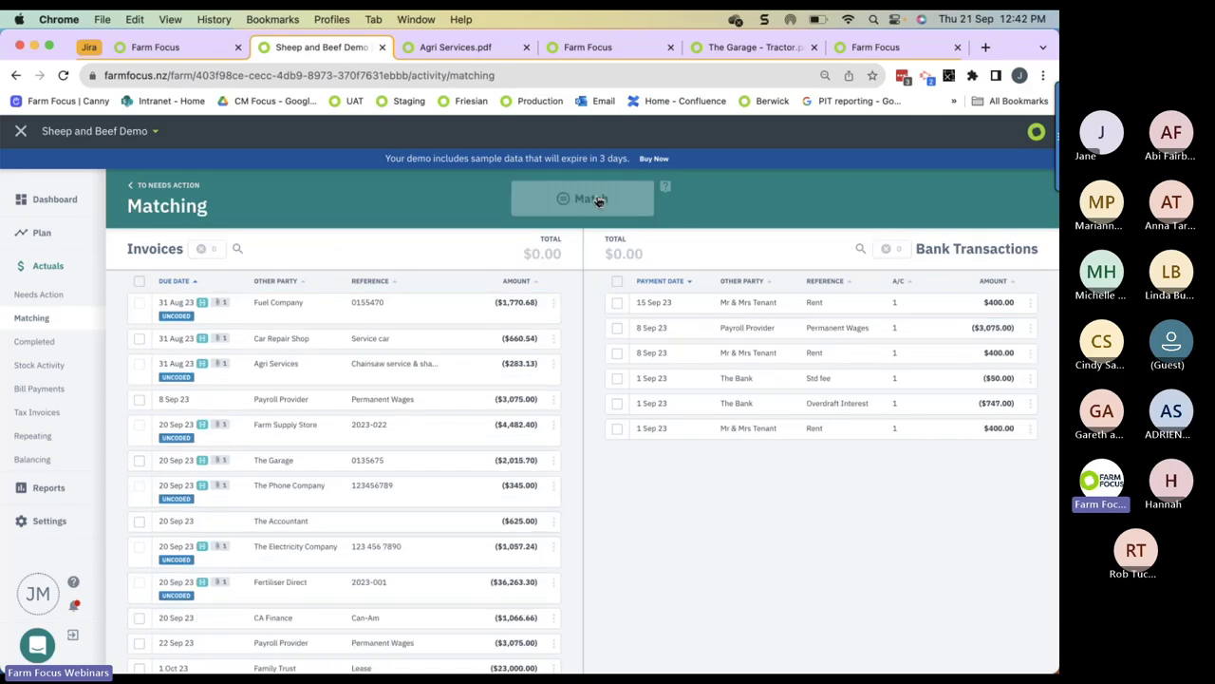
Step: From Needs Action, match the Payroll Provider Permanent Wages transaction with its 8 Sep invoice and save the transaction
click(50, 264)
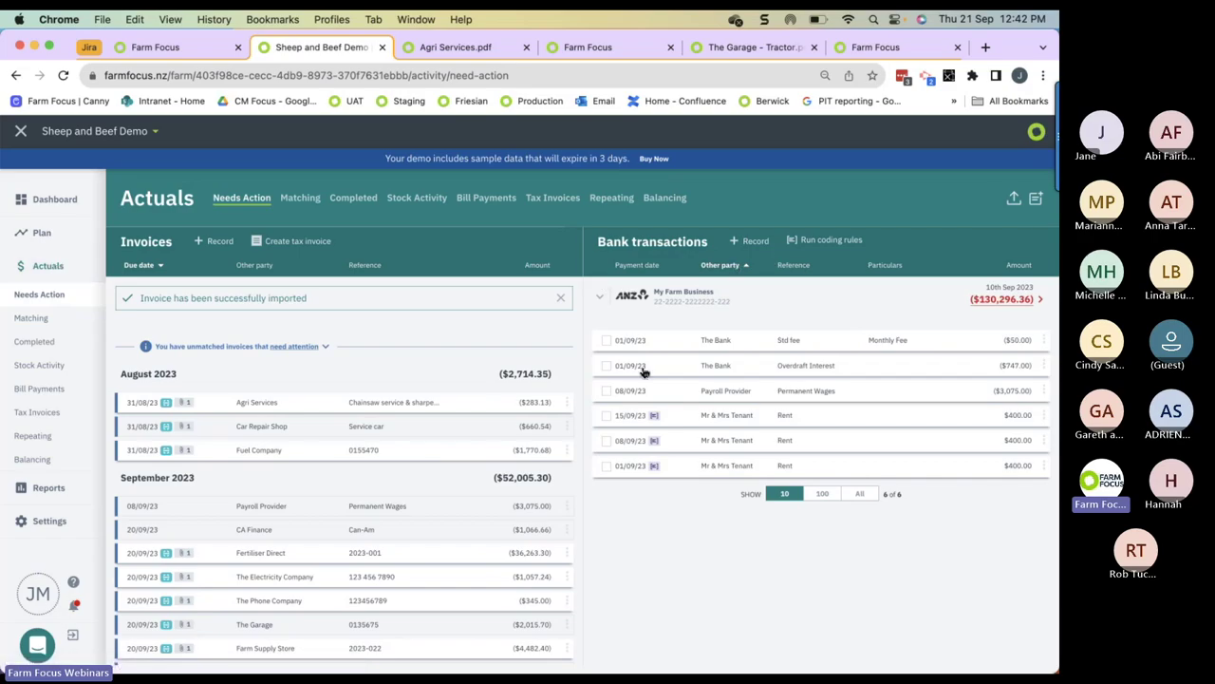
click(718, 396)
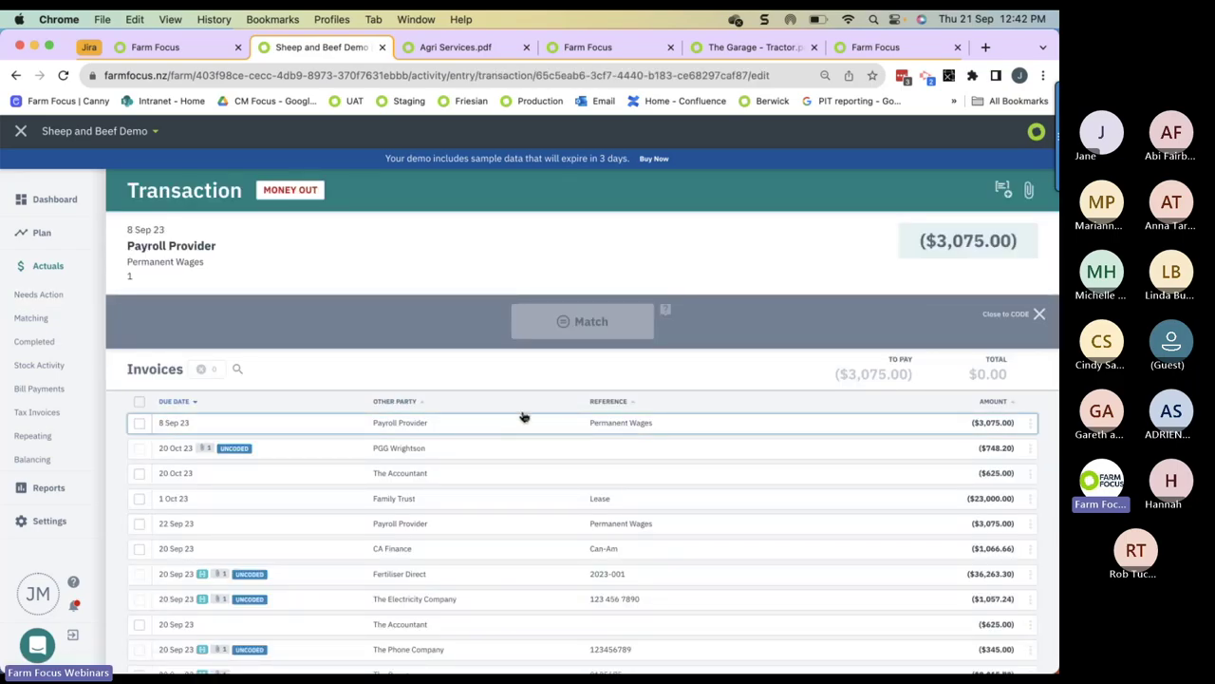
click(141, 424)
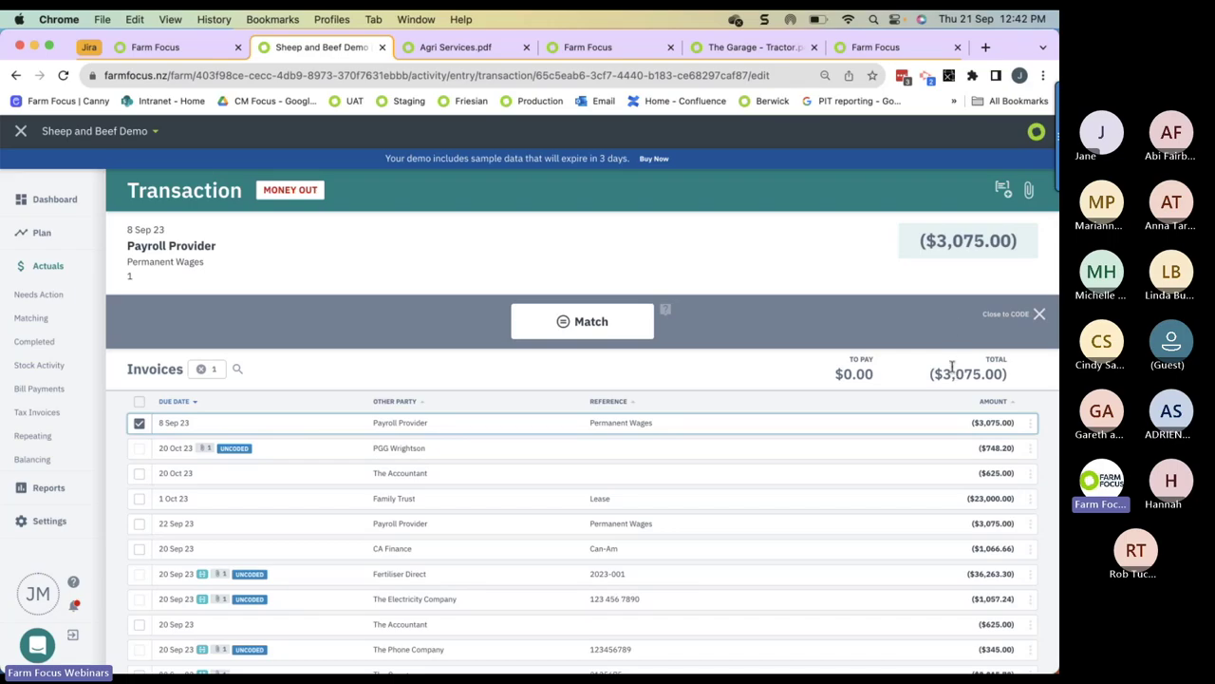
click(580, 324)
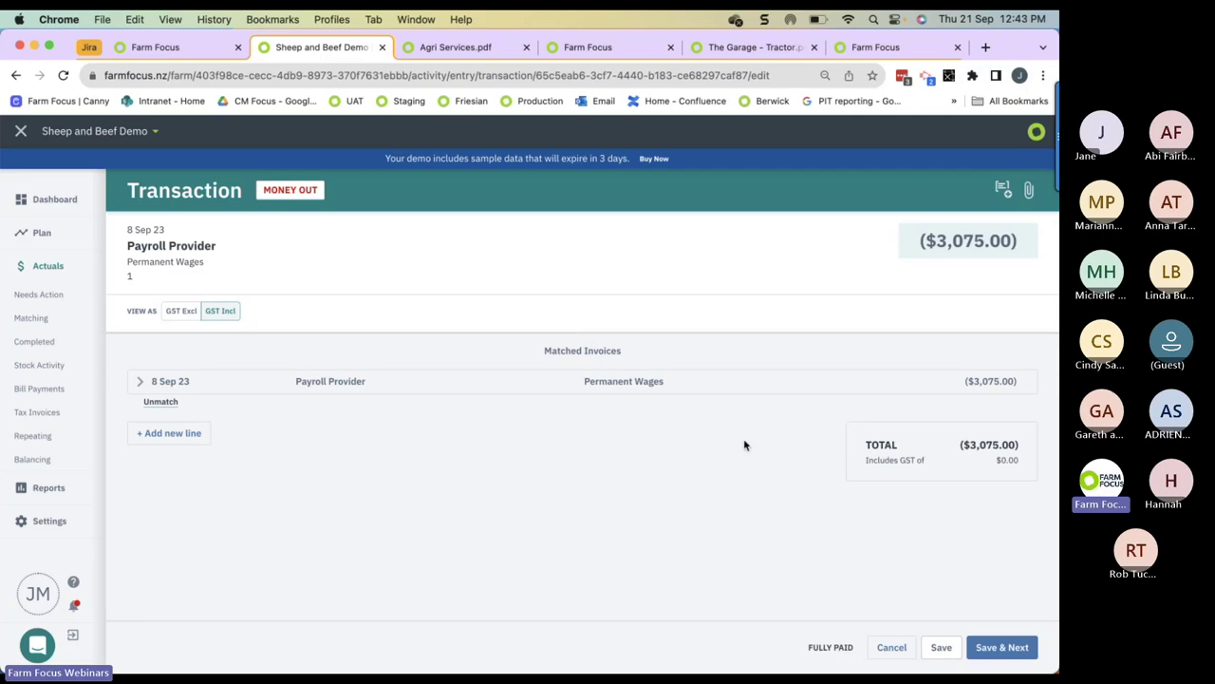
click(940, 649)
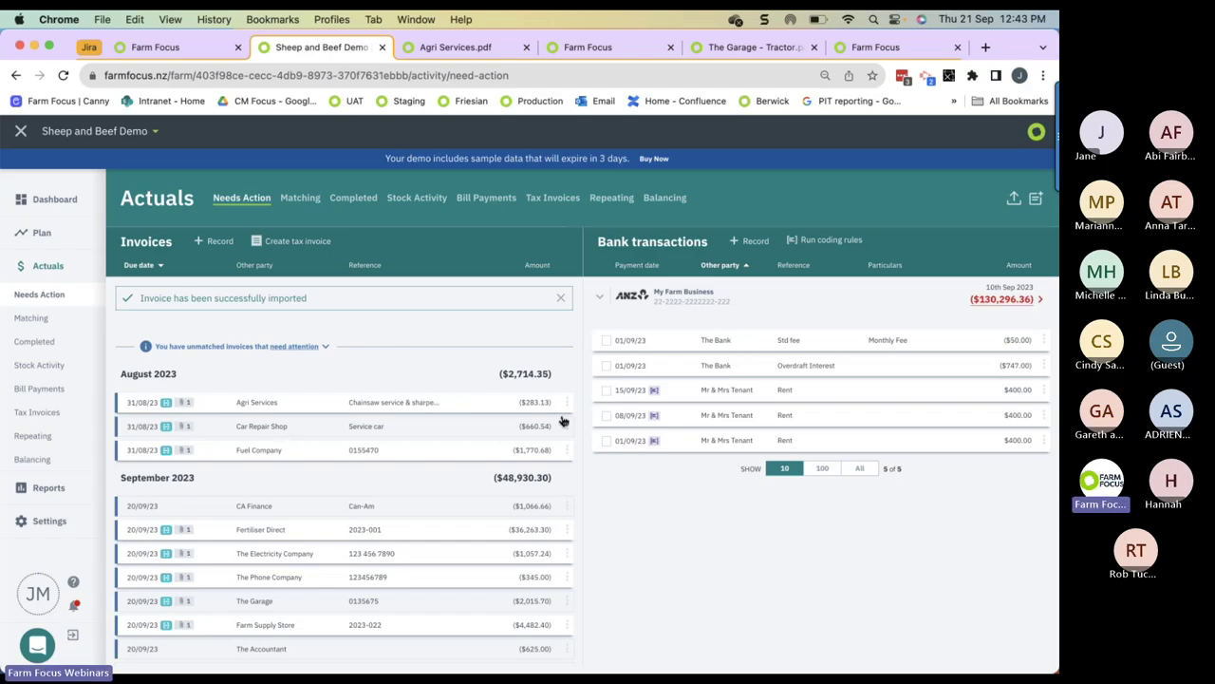
Step: Open The Bank's Std fee transaction for coding instead of matching and code its Monthly Fee line to AD:B Bank Charges
click(736, 345)
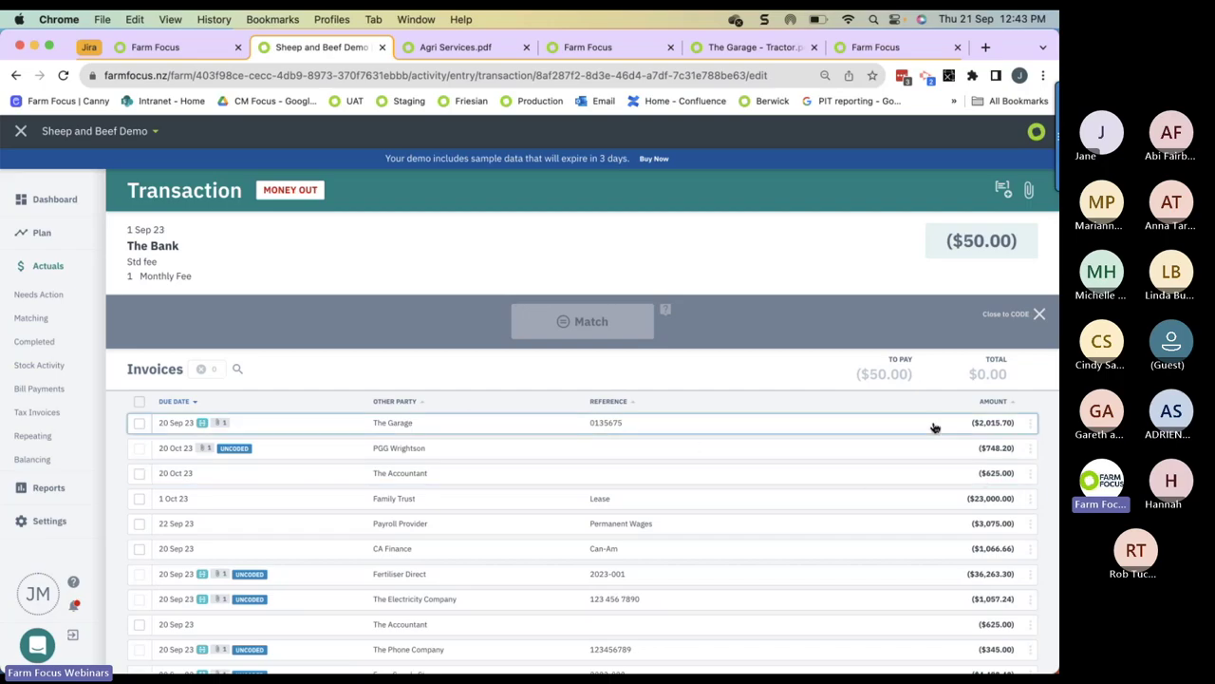
click(1039, 316)
text(ad)
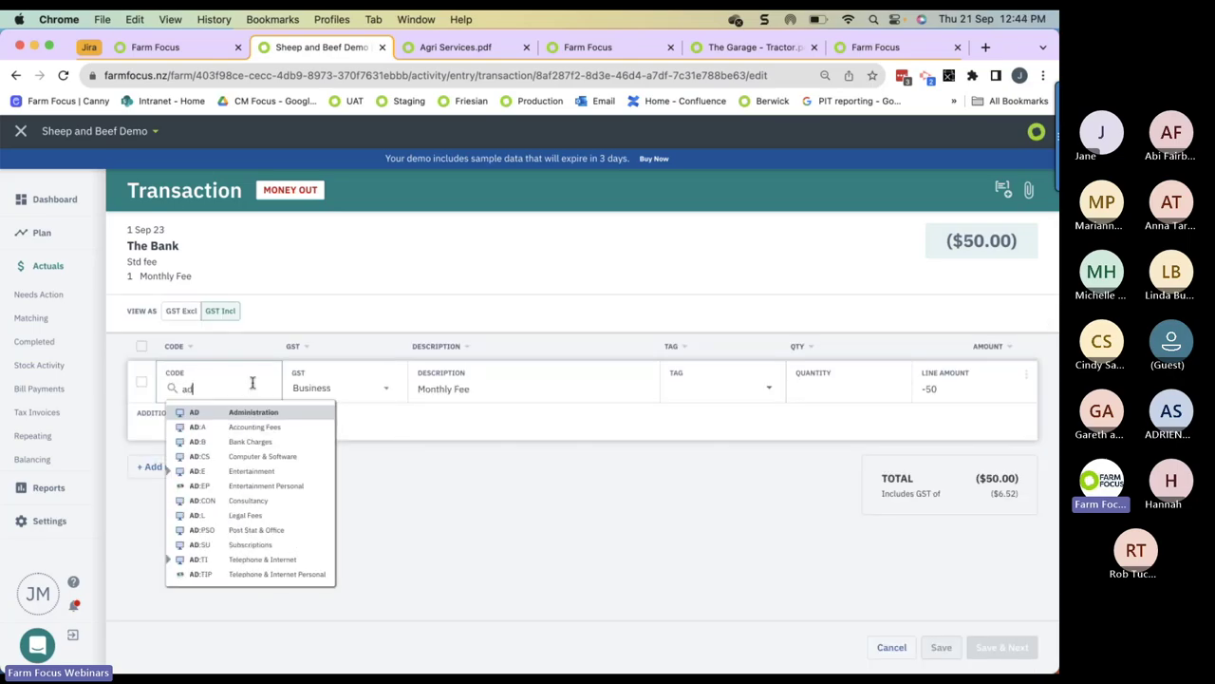
click(257, 442)
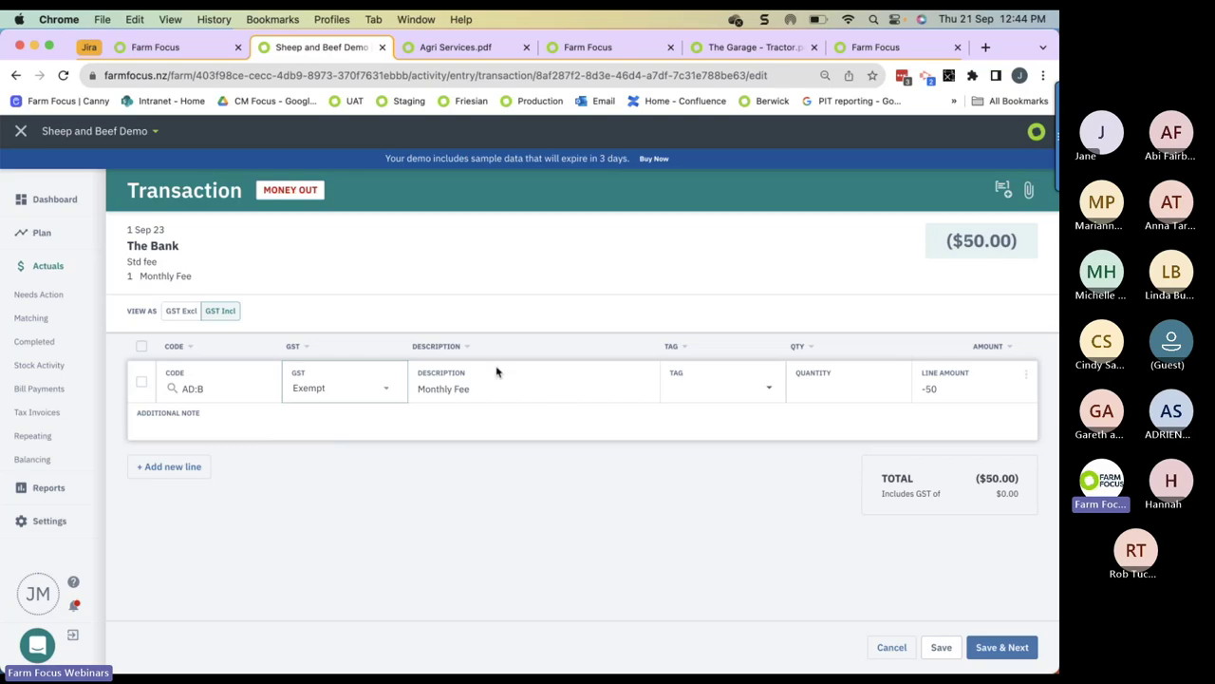
Step: Create and apply a coding rule from the Monthly Fee line with the prefilled criteria, code AD:B and Individually review, and save the transaction
click(1027, 377)
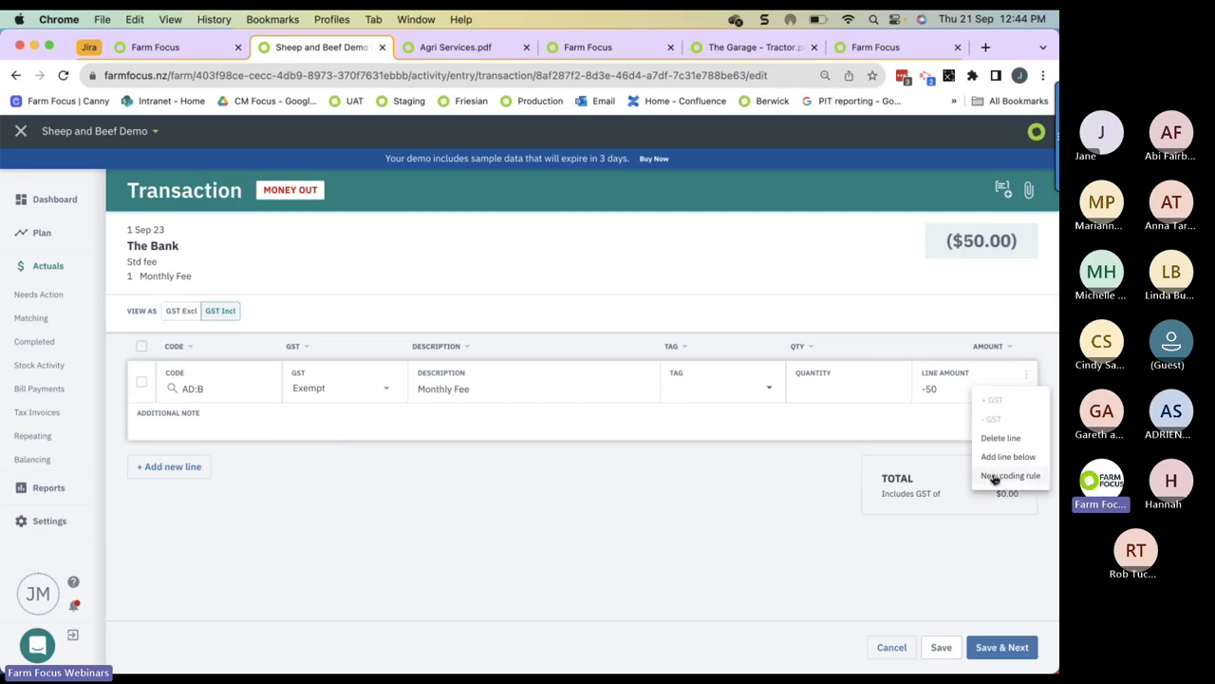
click(994, 480)
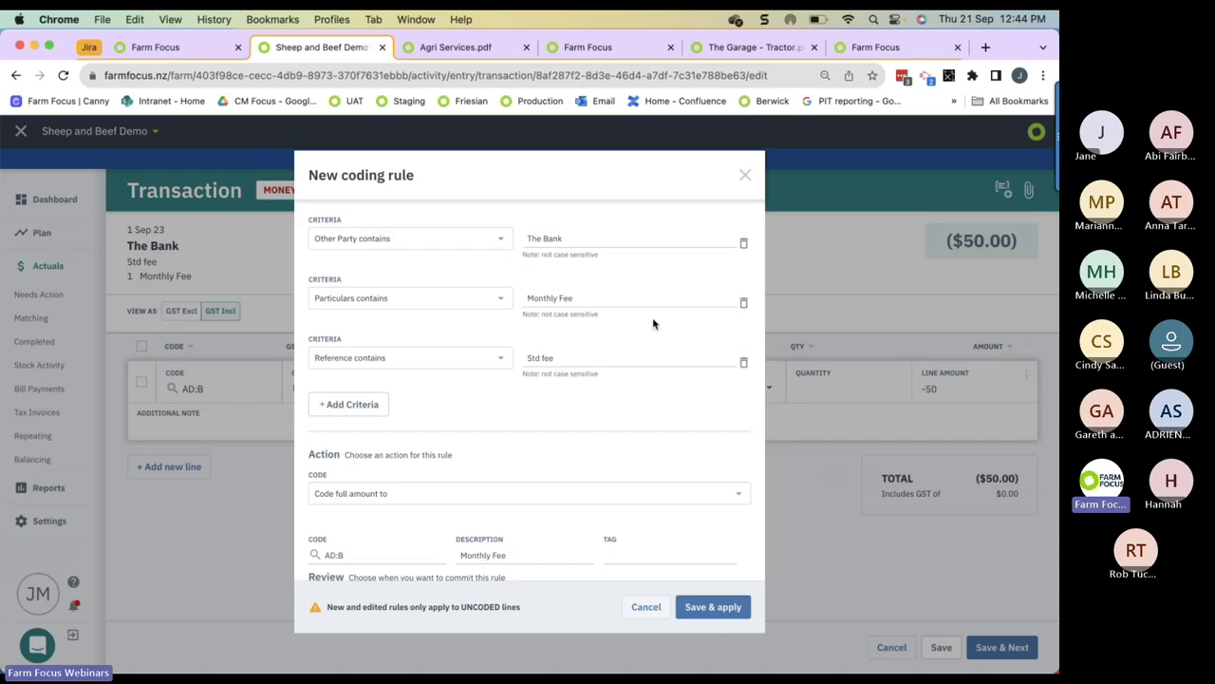
scroll(653, 323, down, 3)
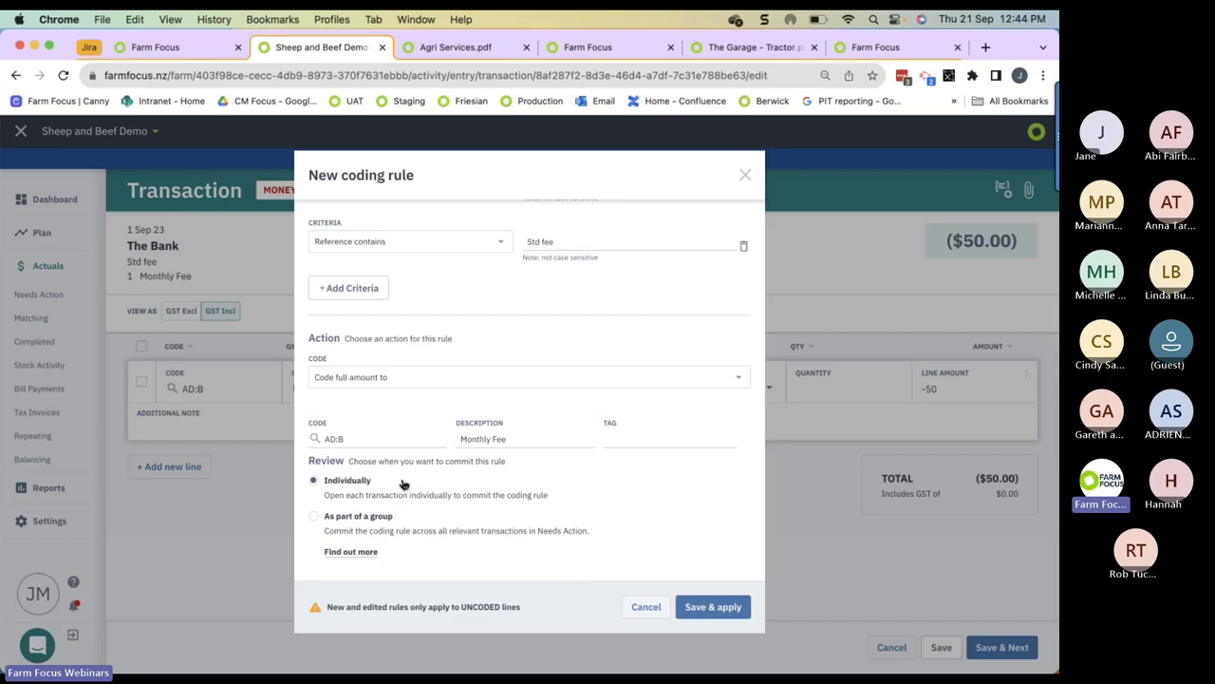
click(315, 482)
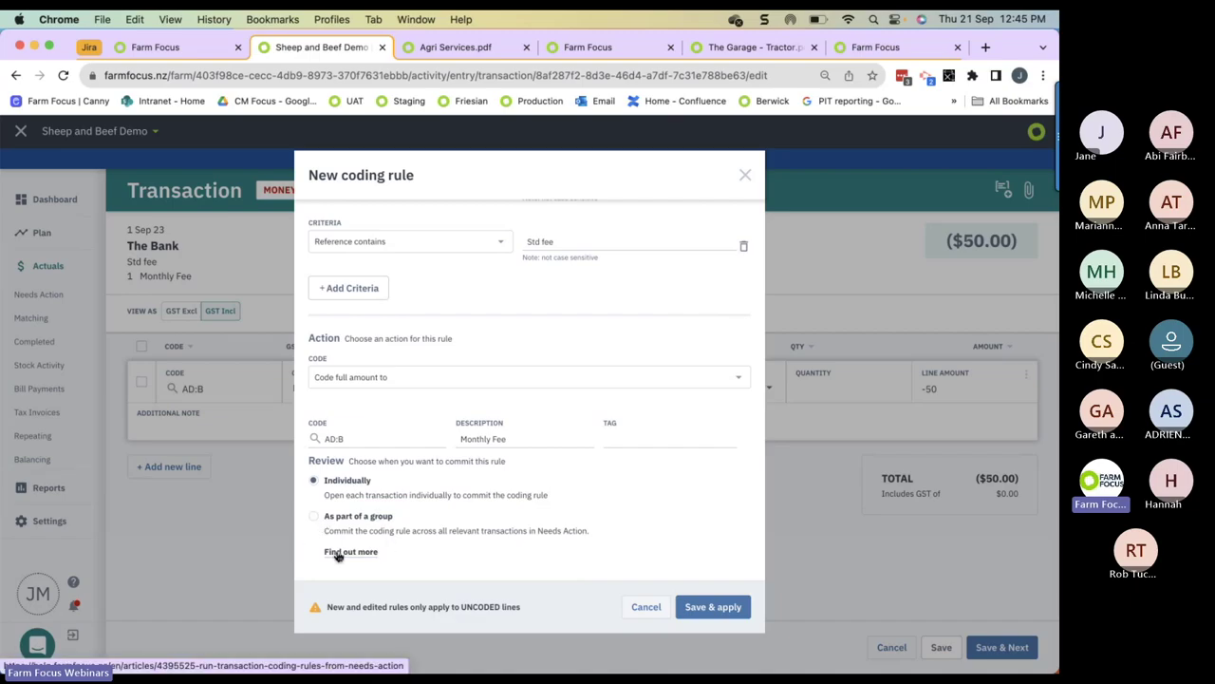
click(713, 608)
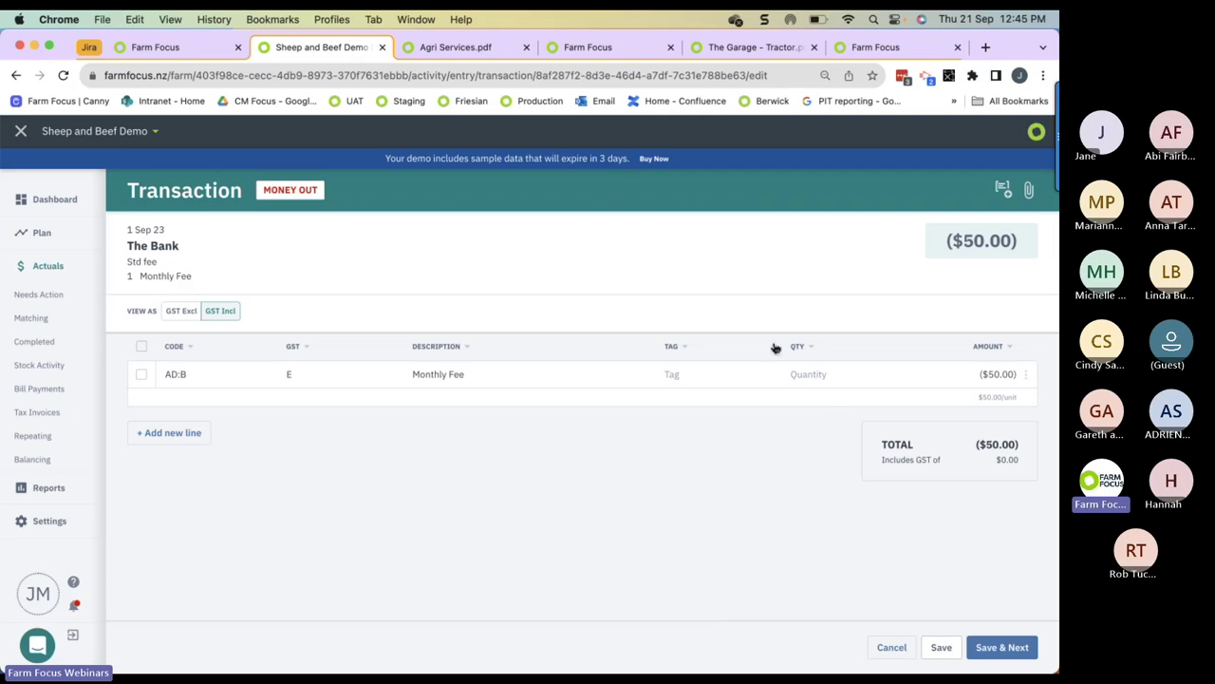
click(940, 647)
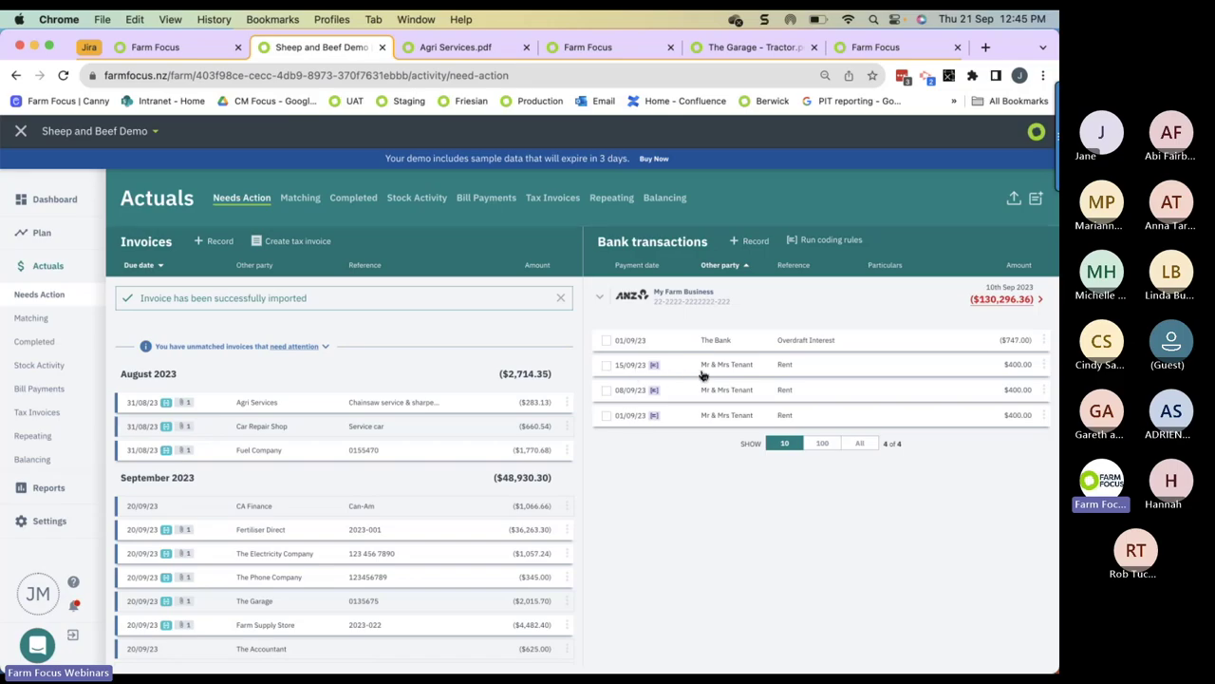
Step: Run the coding rules on the tenant Rent bank transactions and close the Run coding rules dialog
click(822, 242)
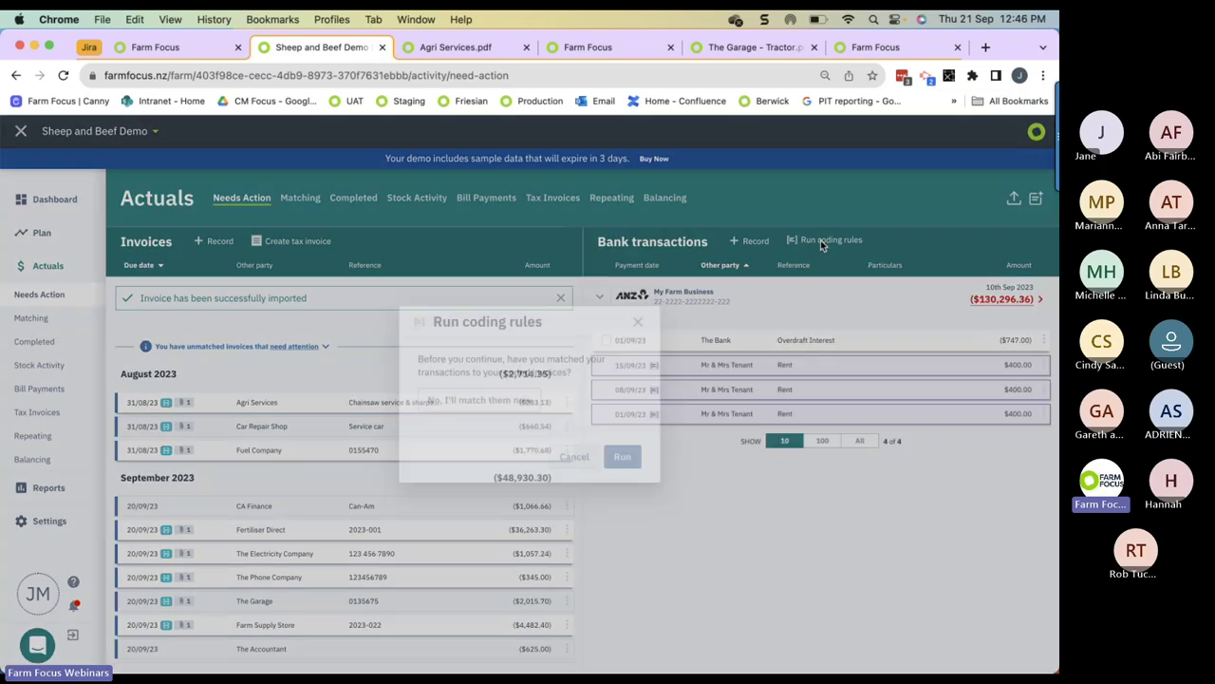
click(626, 457)
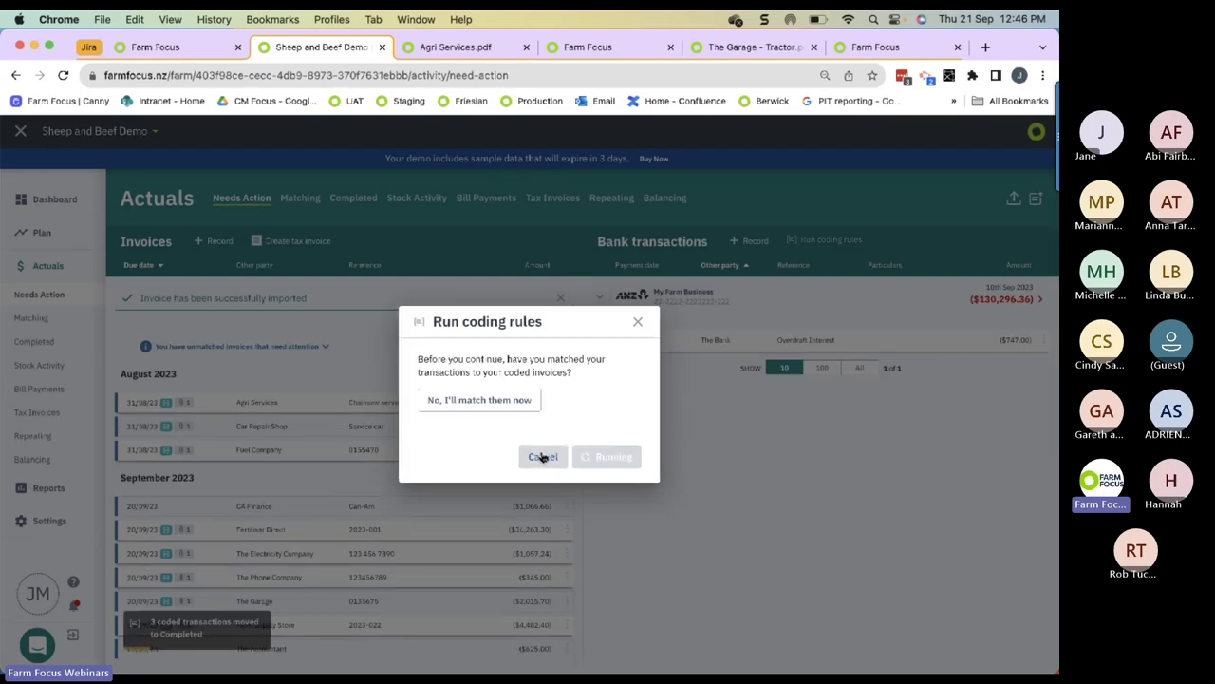
click(542, 456)
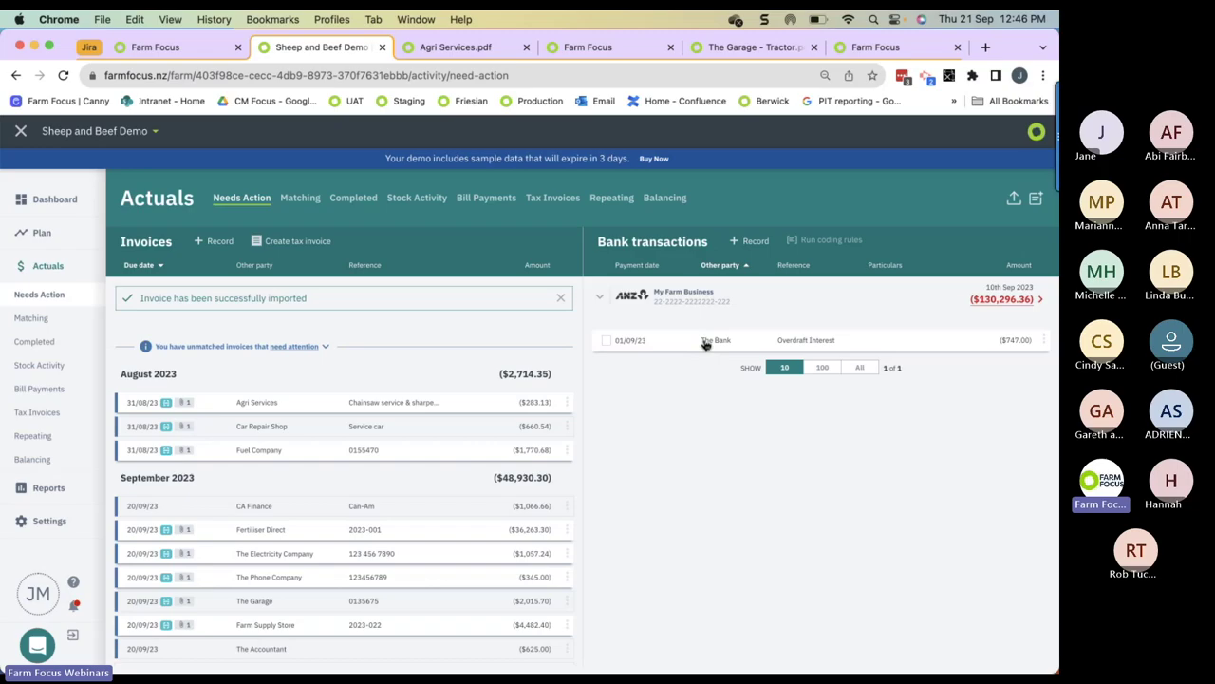
Step: Open The Bank's Overdraft Interest transaction, check its attachment option, and return to Actuals
click(705, 341)
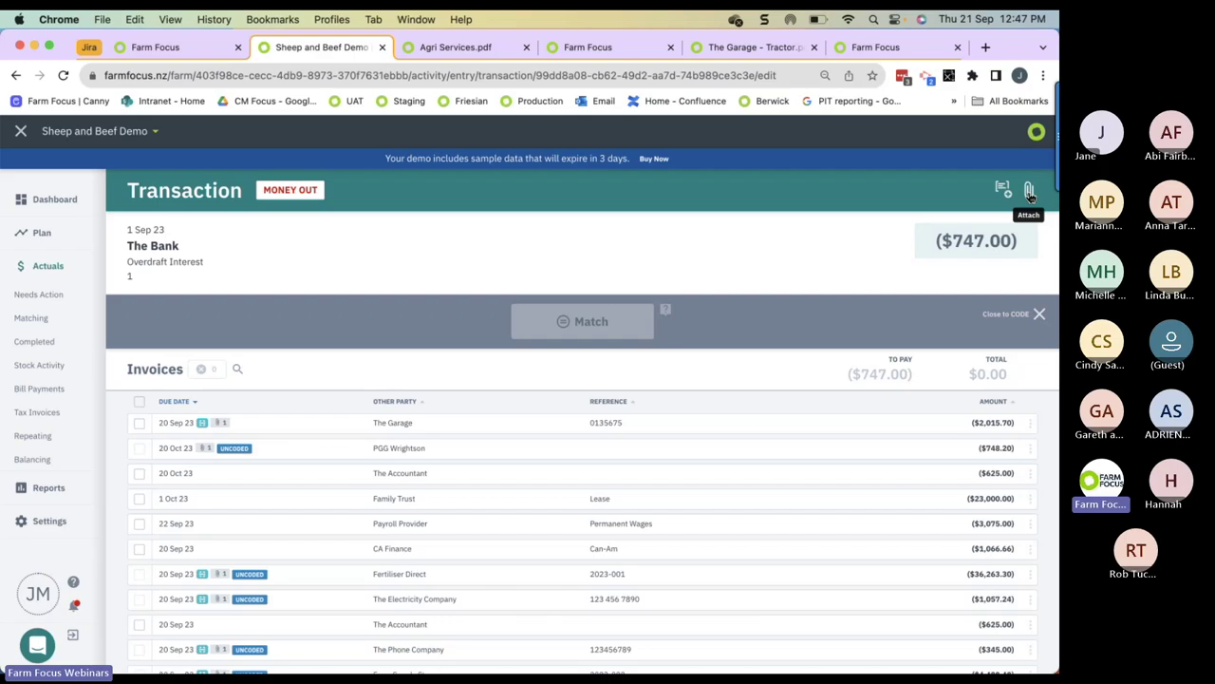
click(1029, 193)
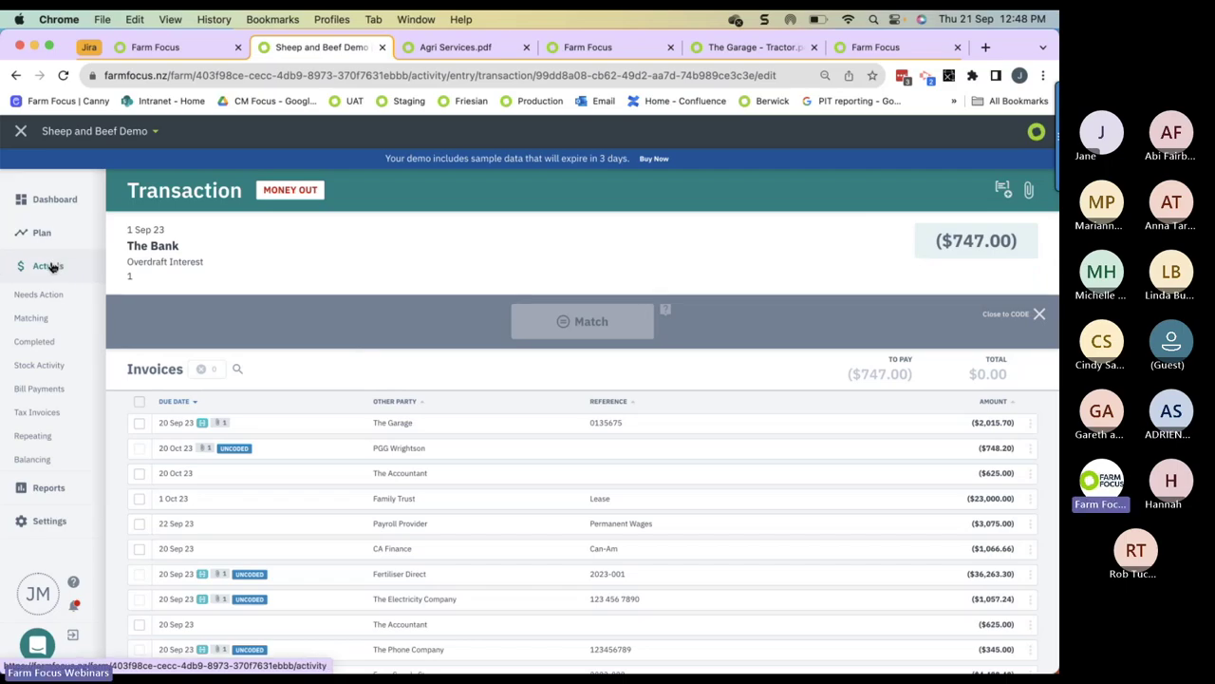
click(50, 266)
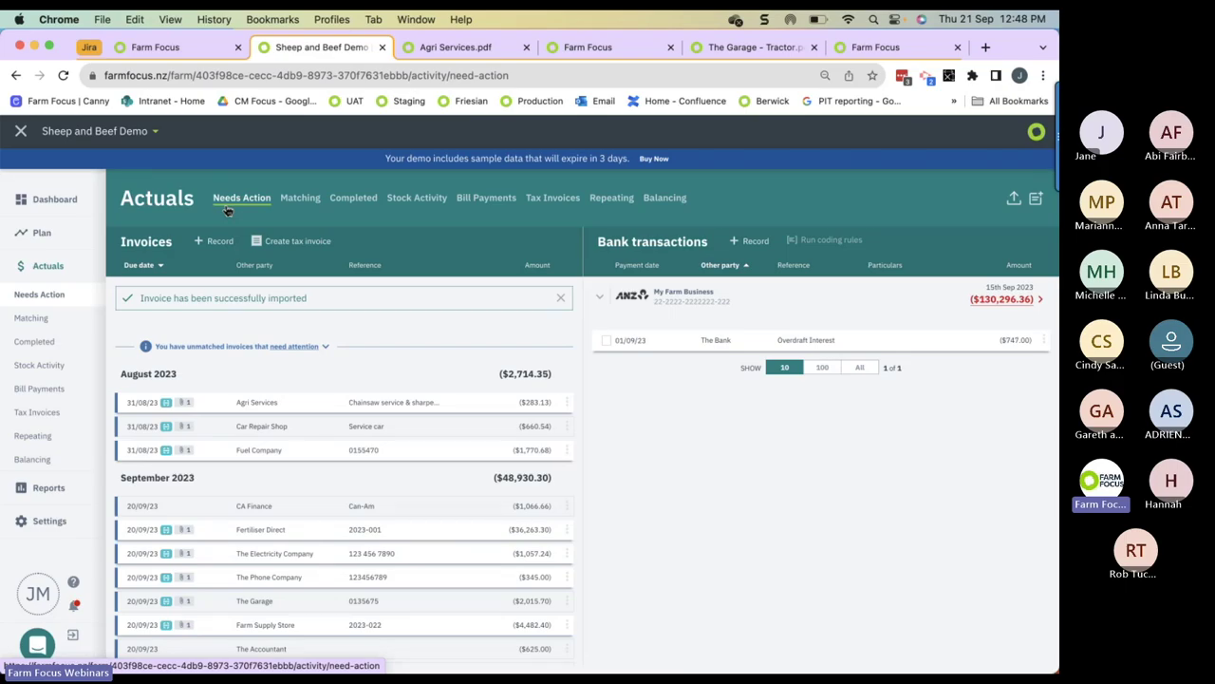
Step: Open bank Balancing and review the September entries down to the last balanced date
click(658, 200)
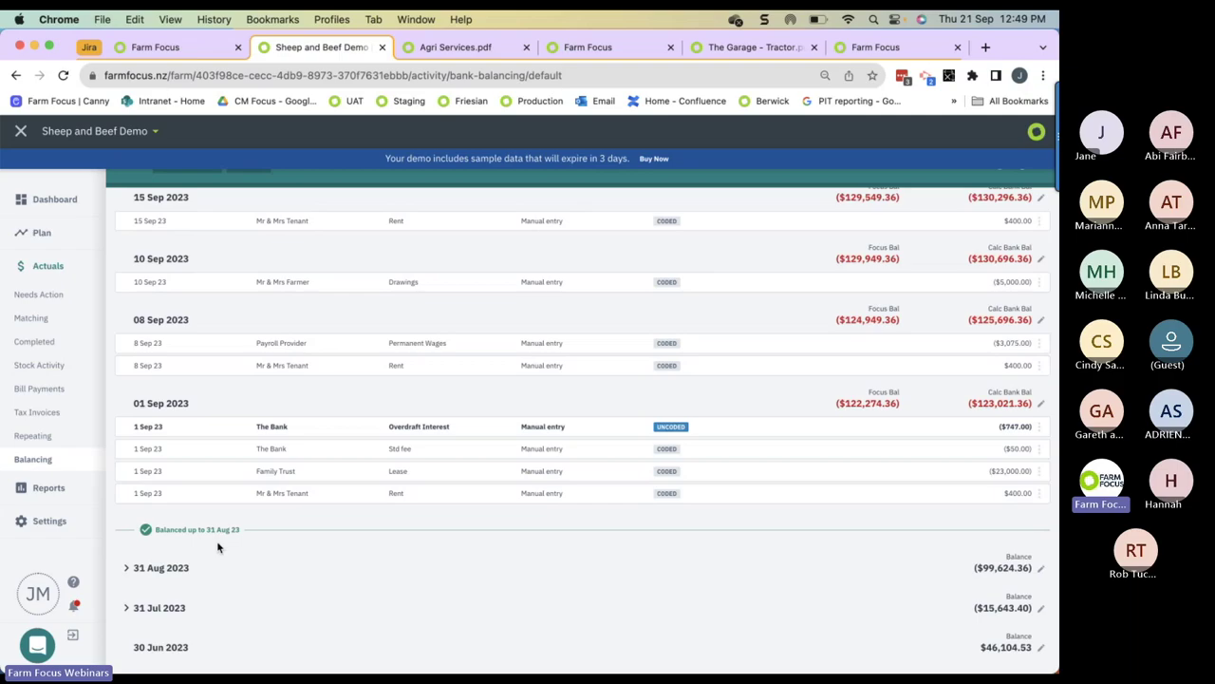
click(74, 582)
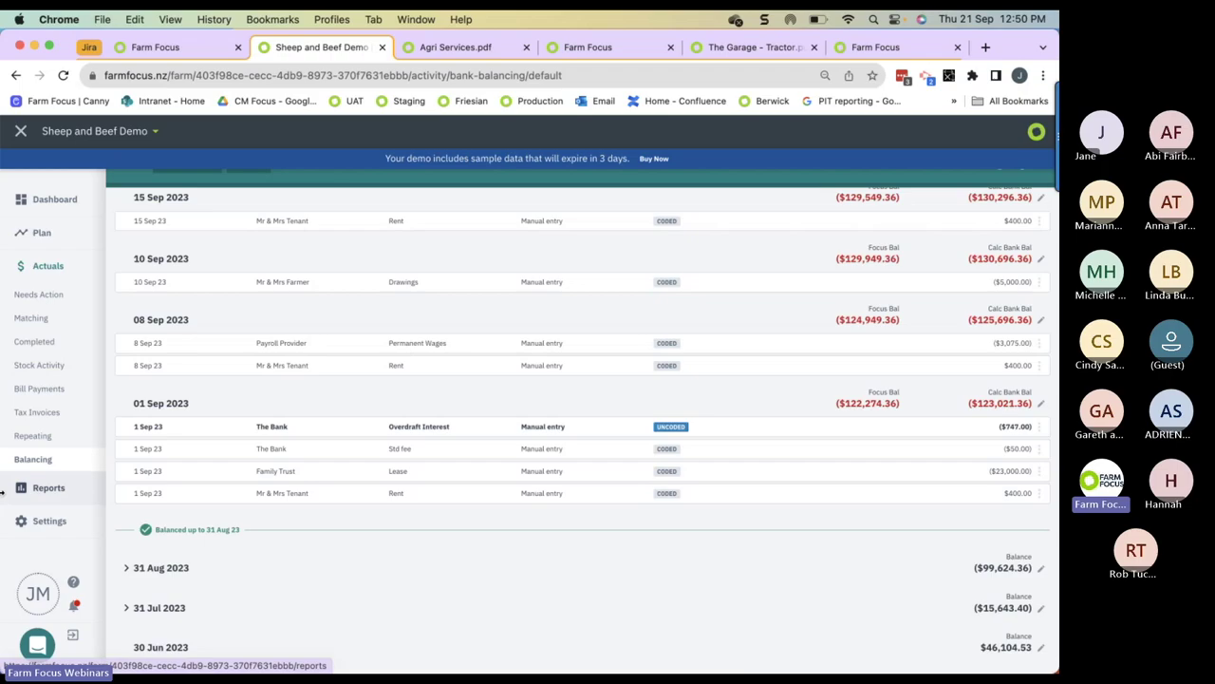
Step: Open the GST Returns report for the period 1 Jul 23 – 31 Aug 23 and review its sales and purchases figures
click(50, 488)
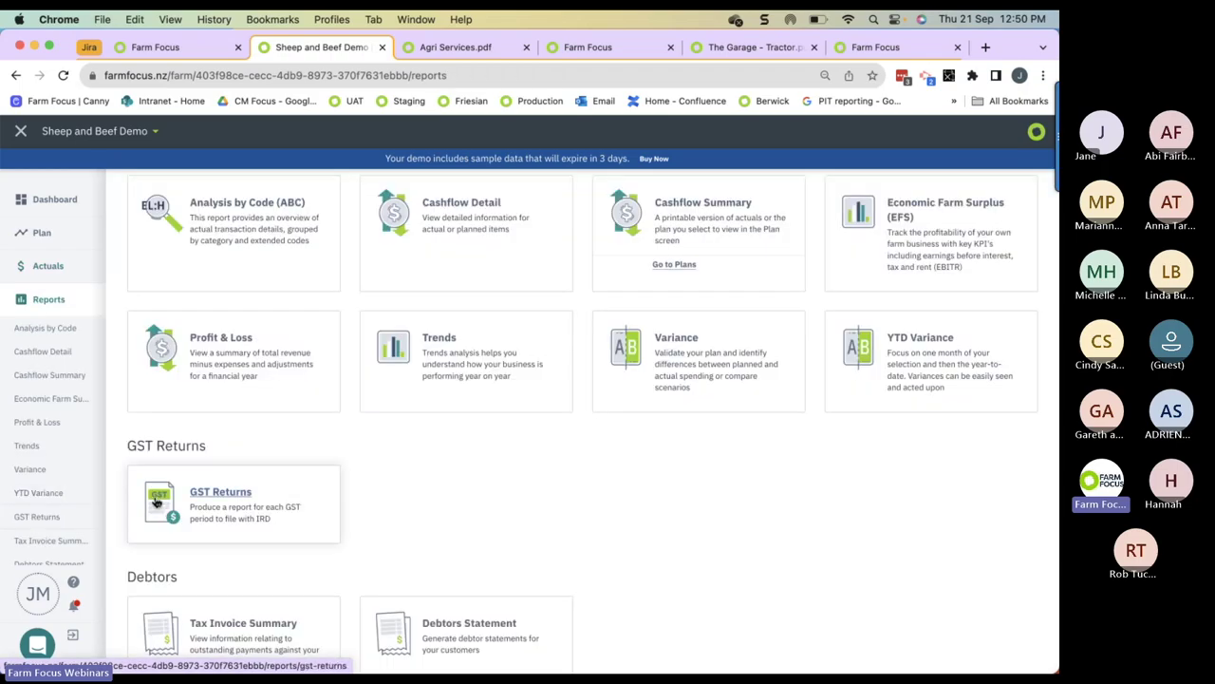
click(225, 495)
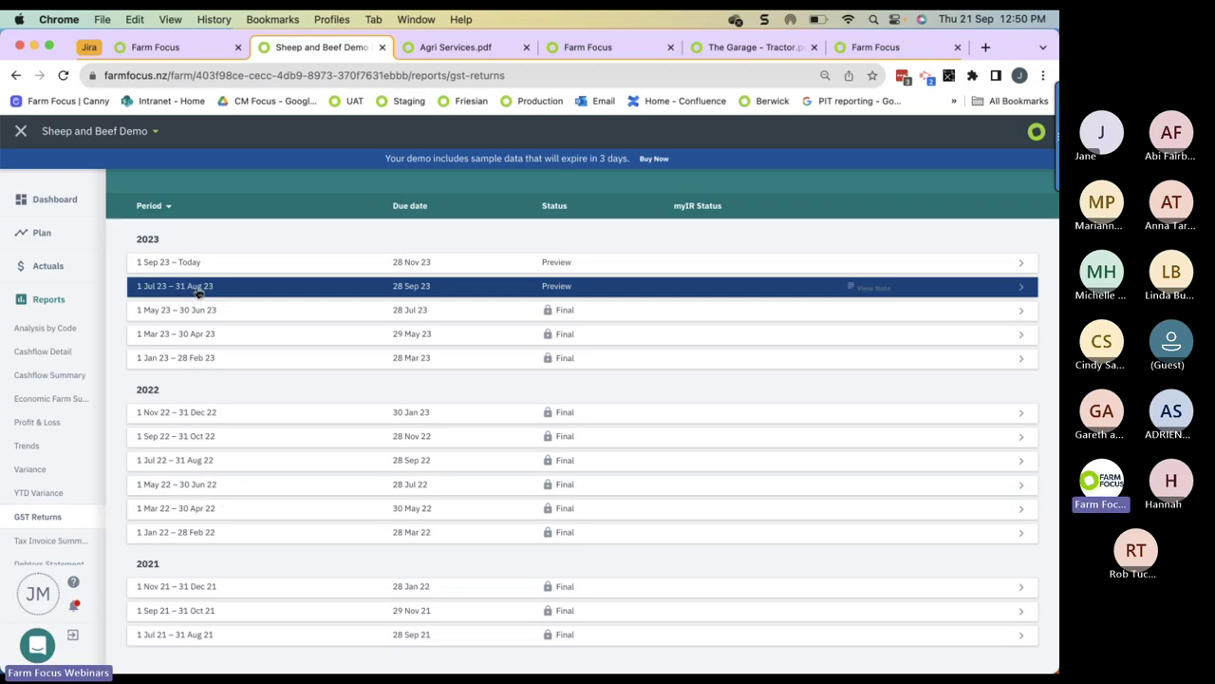
click(448, 293)
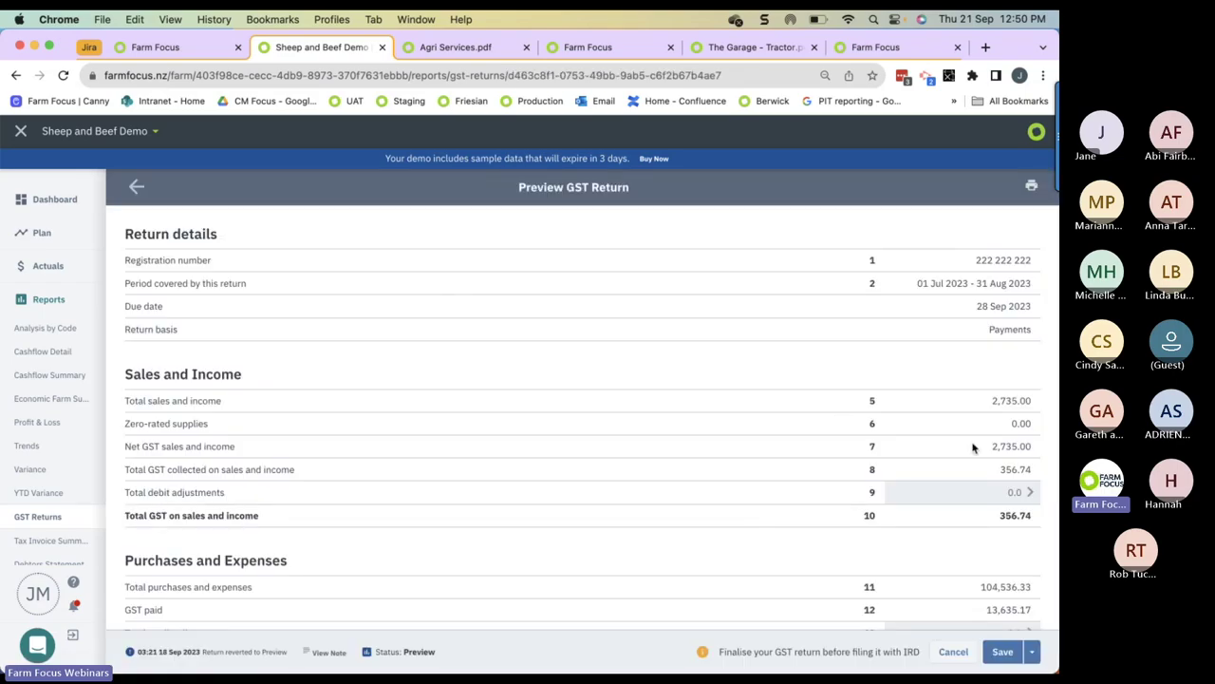
scroll(959, 434, down, 3)
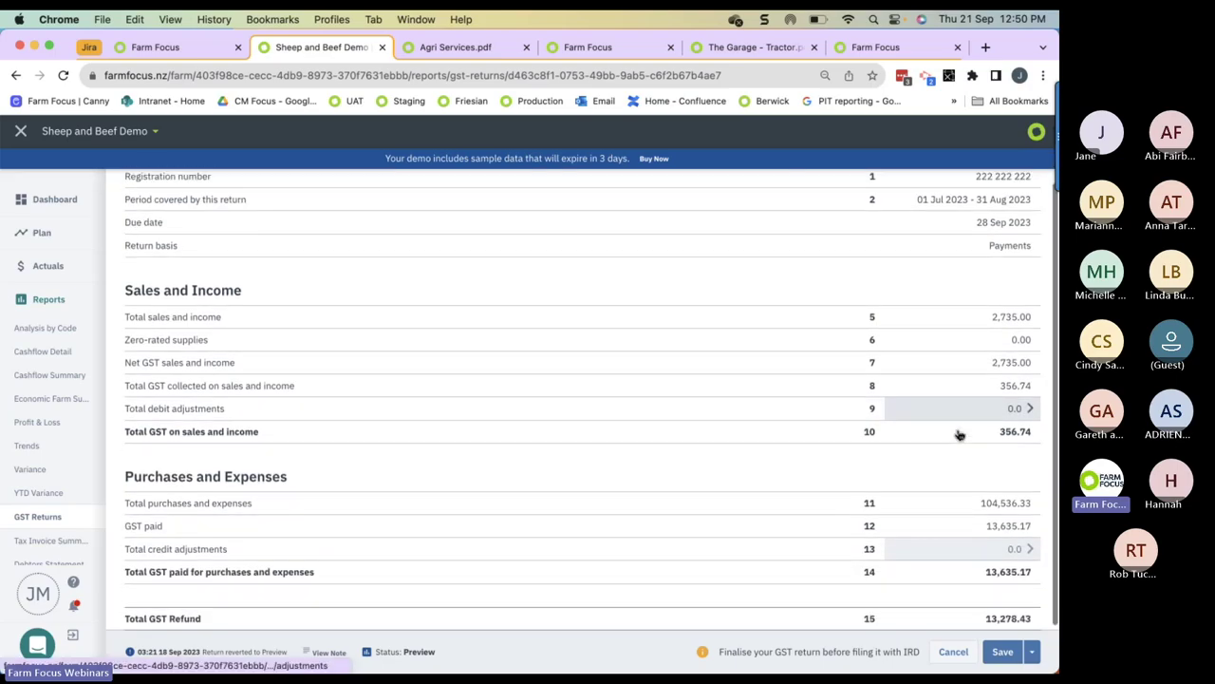
scroll(954, 374, down, 2)
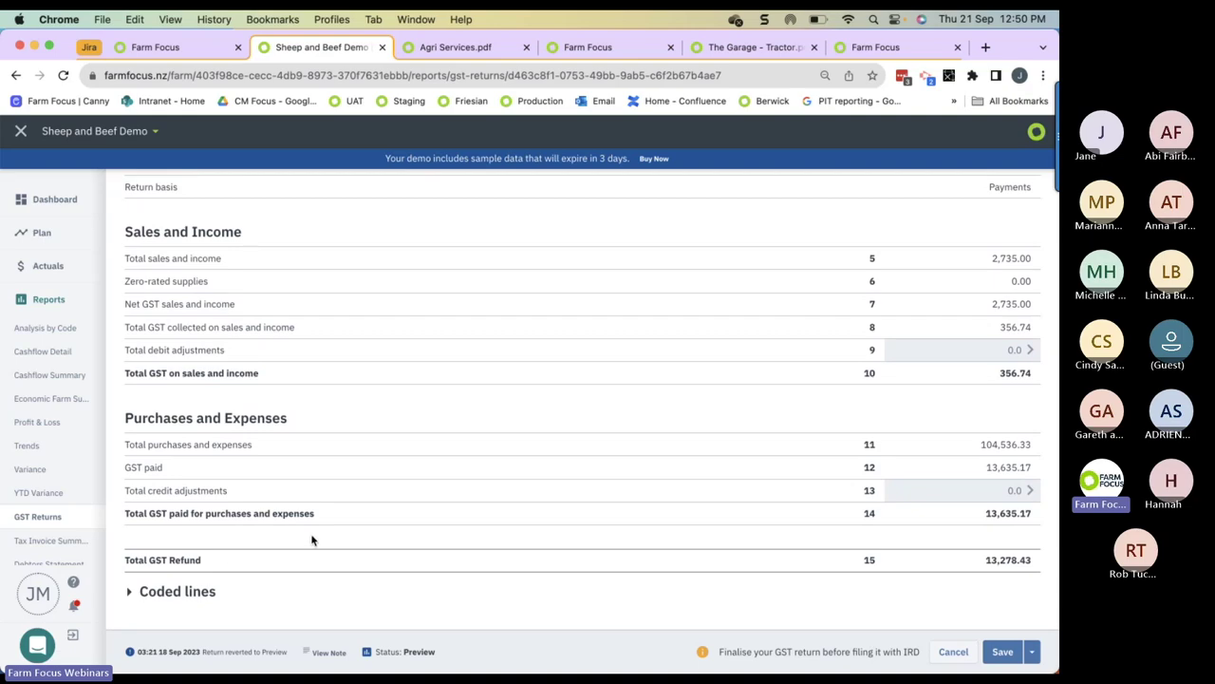
Step: Expand the Coded lines of the GST return and reverse their sorting by GST type so Personal comes first
click(131, 593)
scroll(237, 605, down, 3)
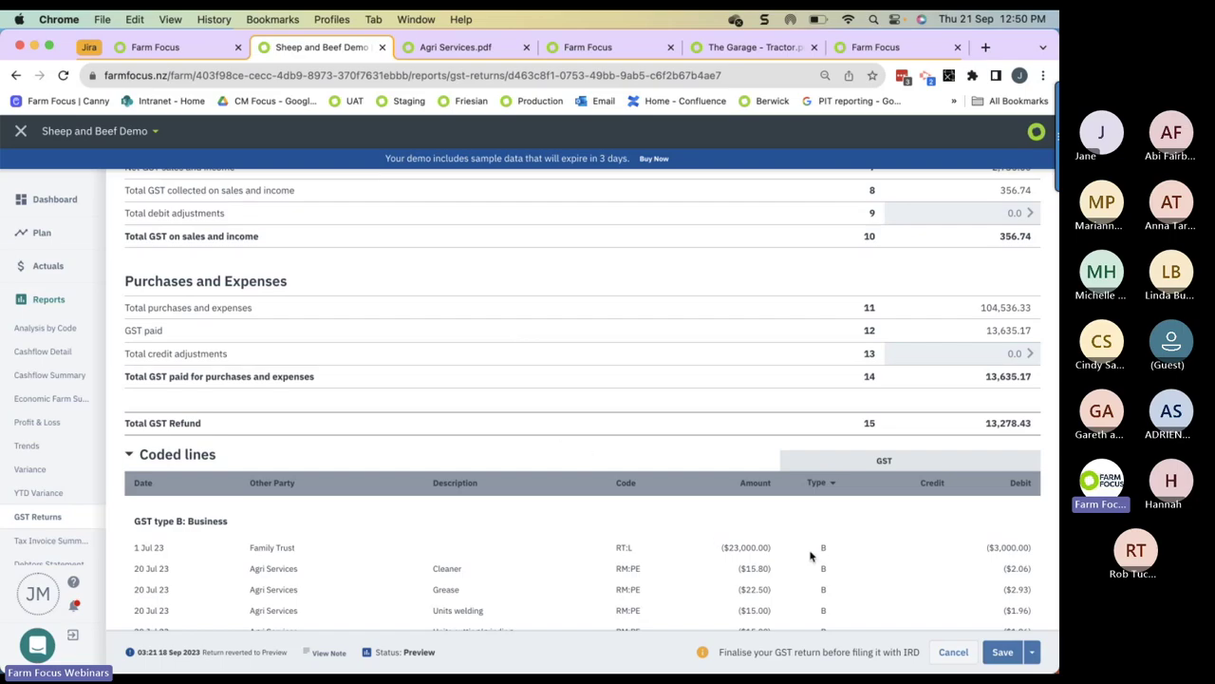
click(832, 483)
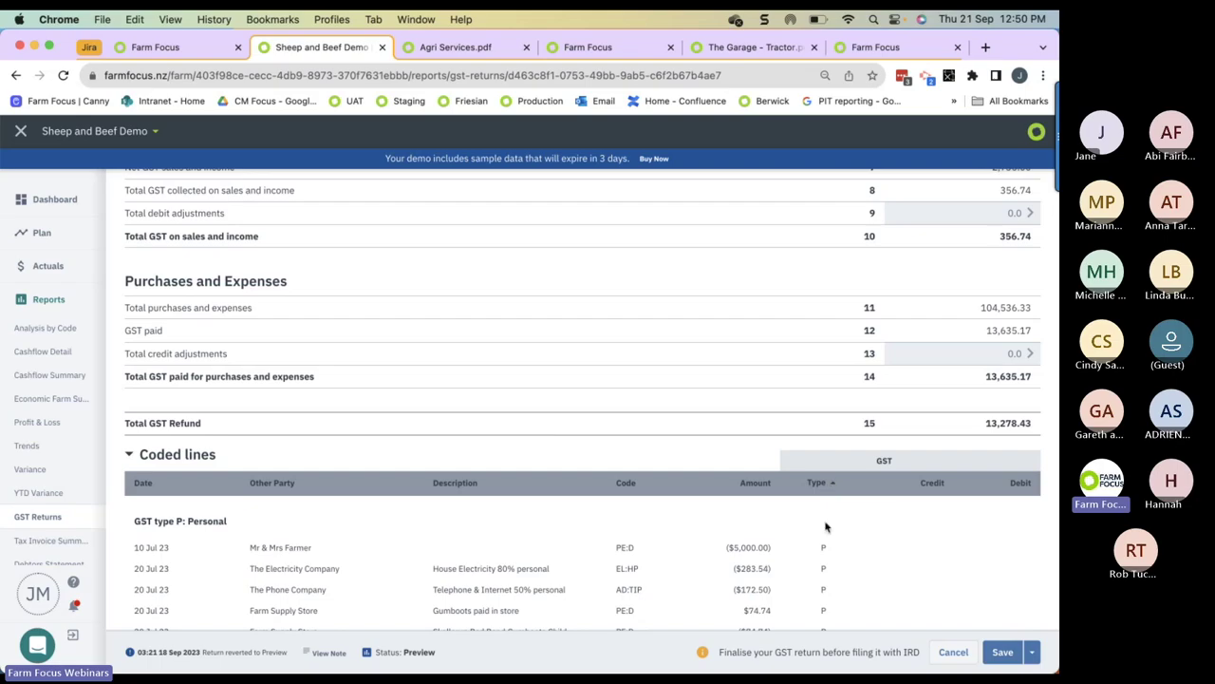
Step: Examine the Personal, Exempt and Business coded lines, and display the options for saving the GST return as final
scroll(823, 556, down, 3)
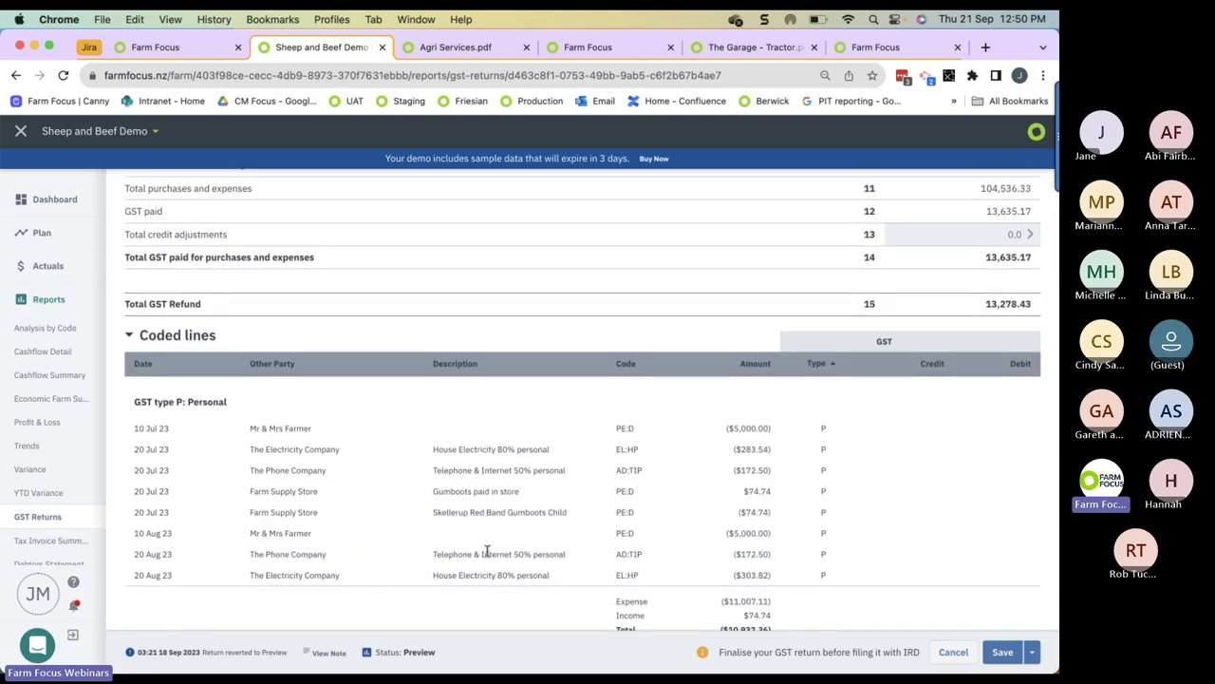
scroll(517, 556, down, 1)
scroll(519, 563, down, 3)
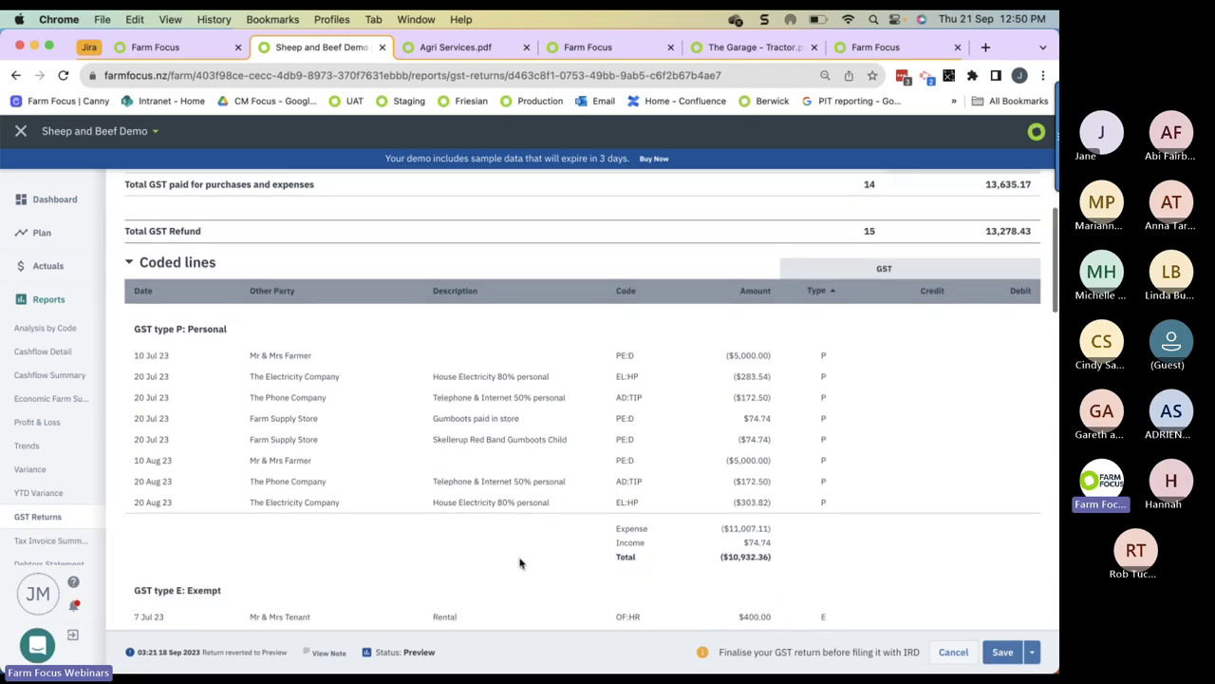
scroll(520, 563, down, 10)
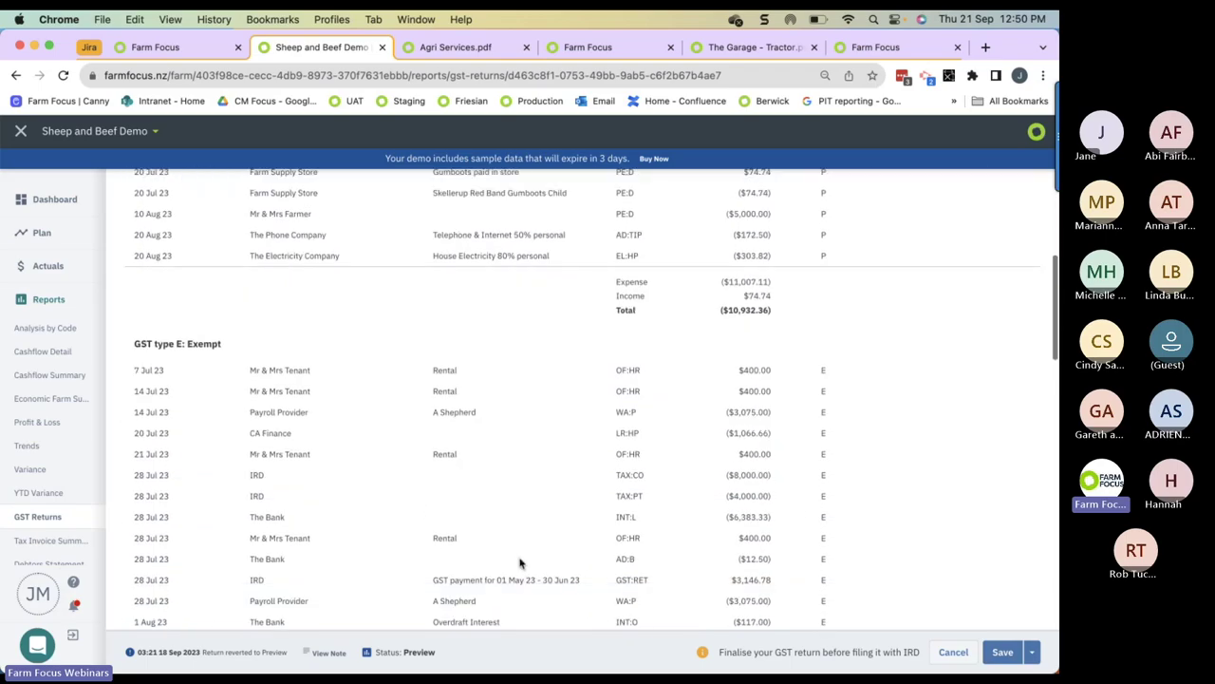
scroll(519, 563, down, 1)
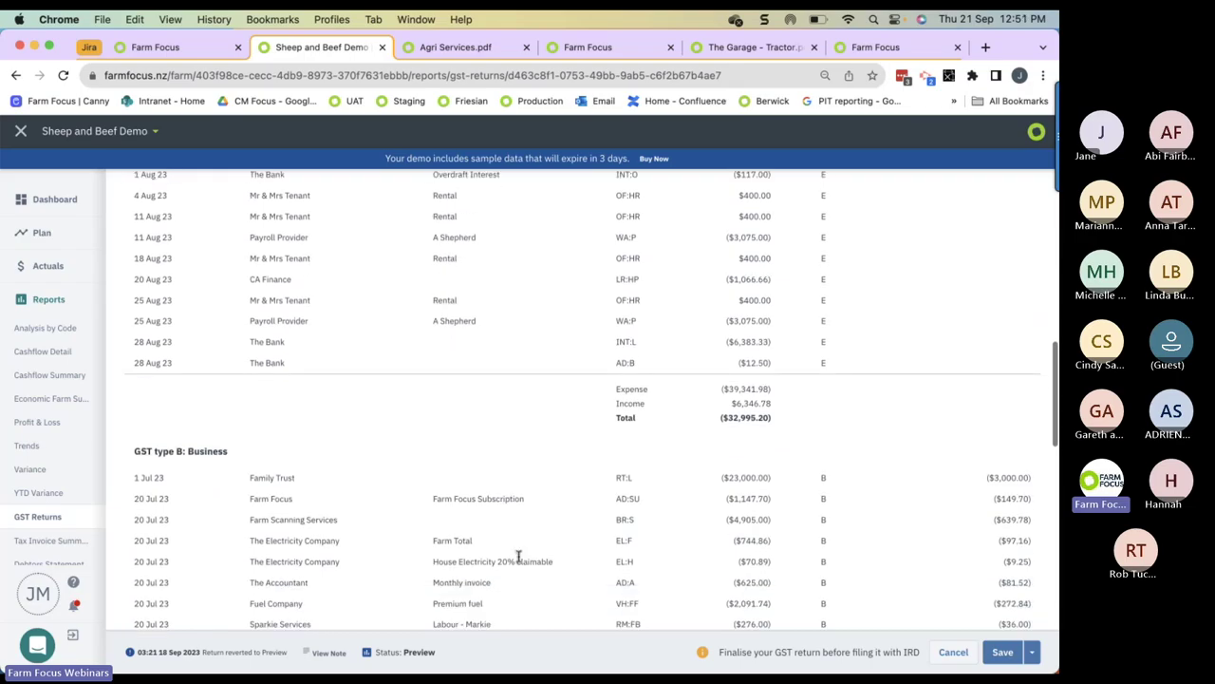
scroll(519, 560, down, 6)
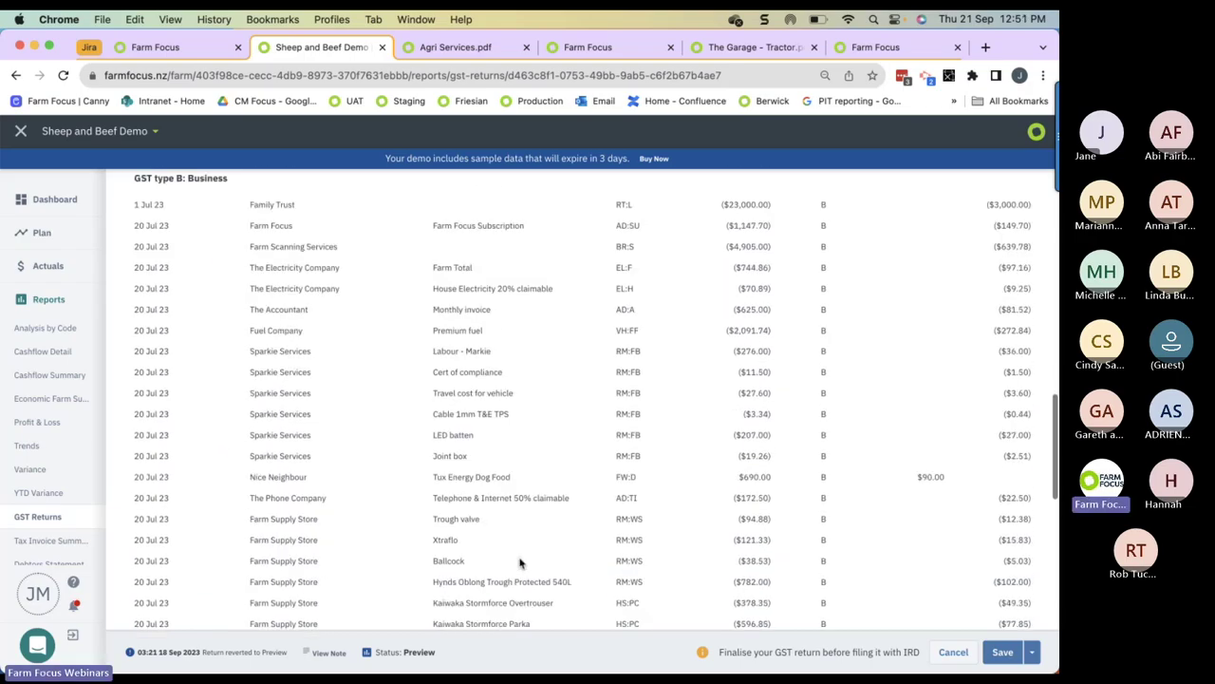
scroll(520, 563, down, 5)
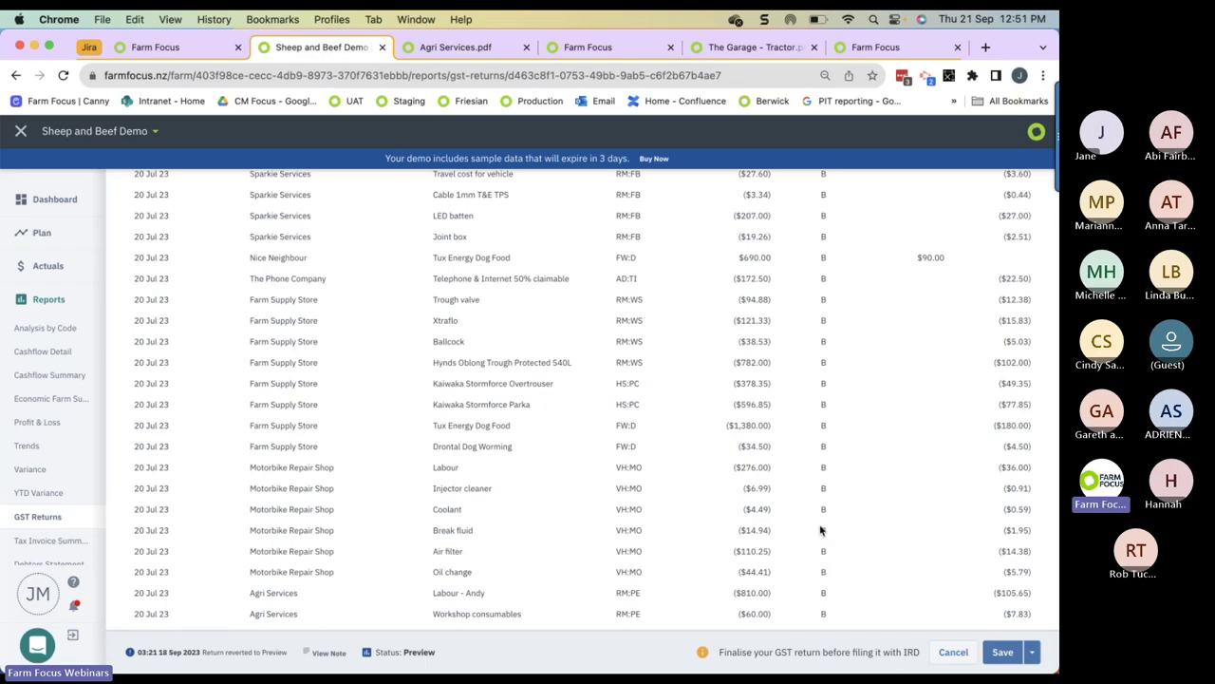
scroll(821, 530, down, 1)
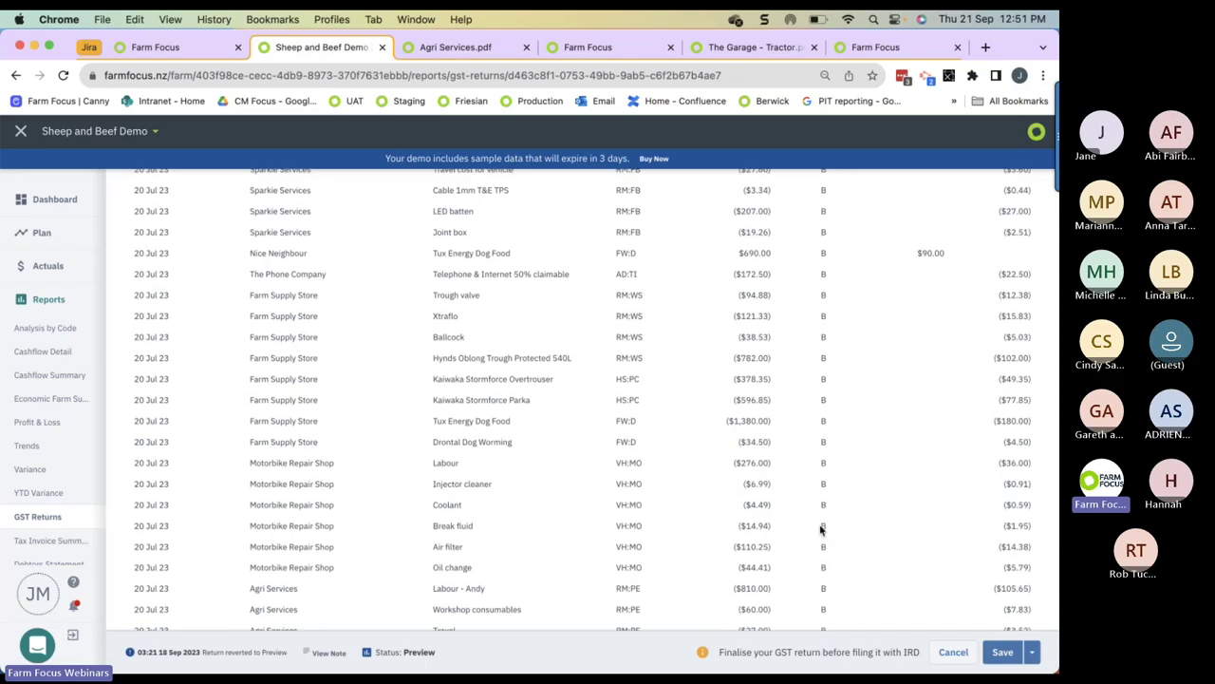
click(1029, 653)
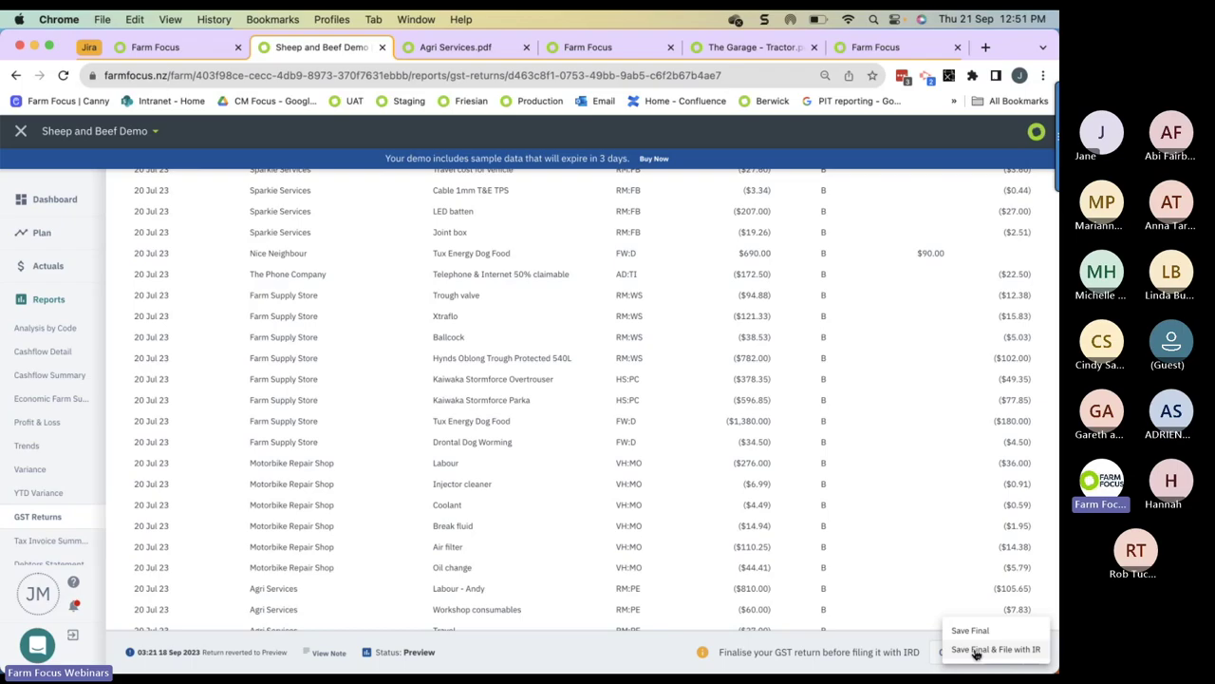
Step: Return to Actuals and look at the Stock Activity, Tax Invoices and Repeating pages
click(44, 266)
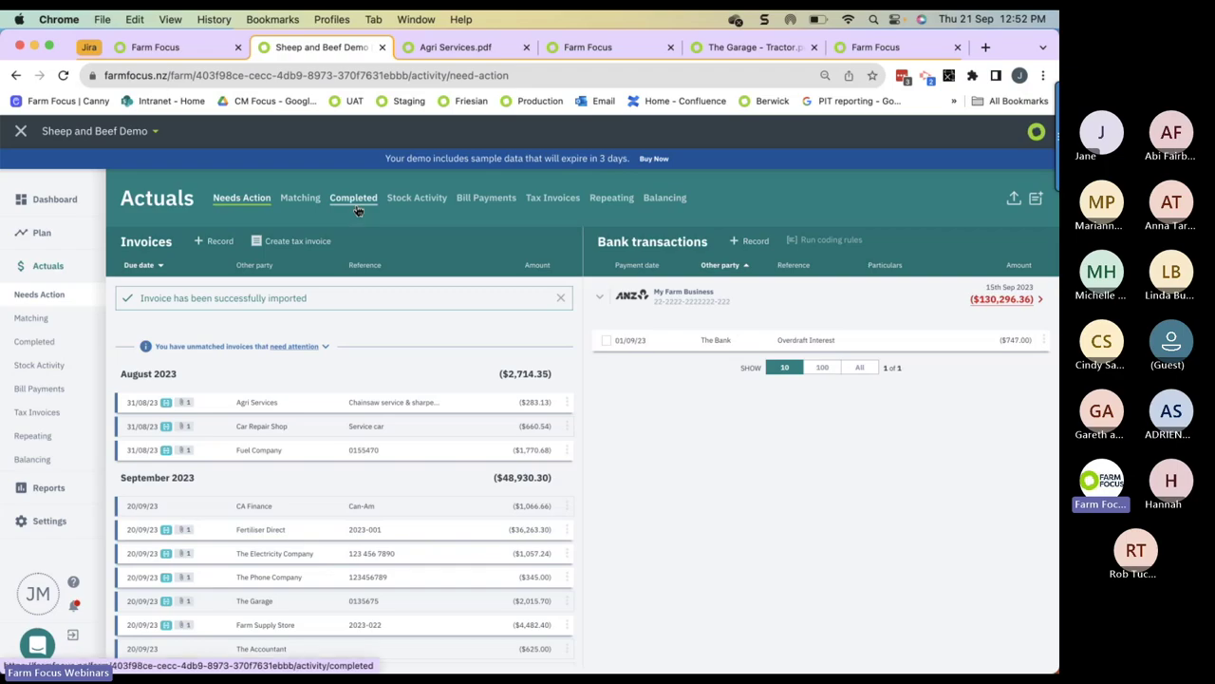
click(430, 199)
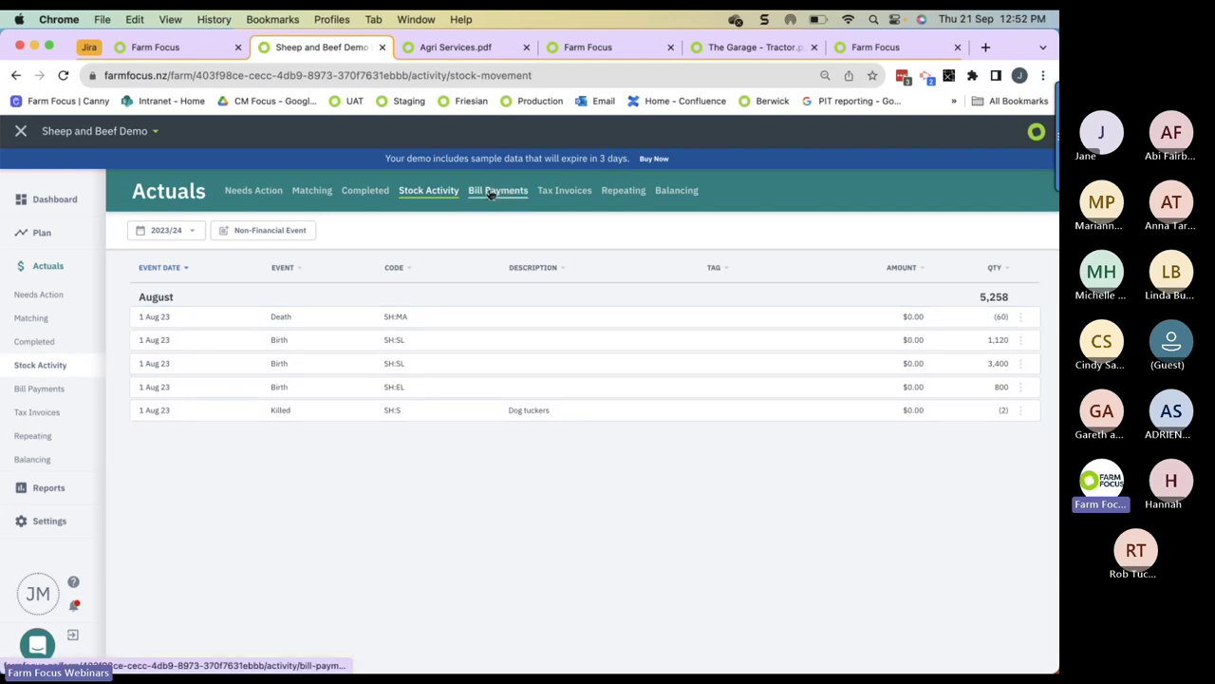
click(558, 190)
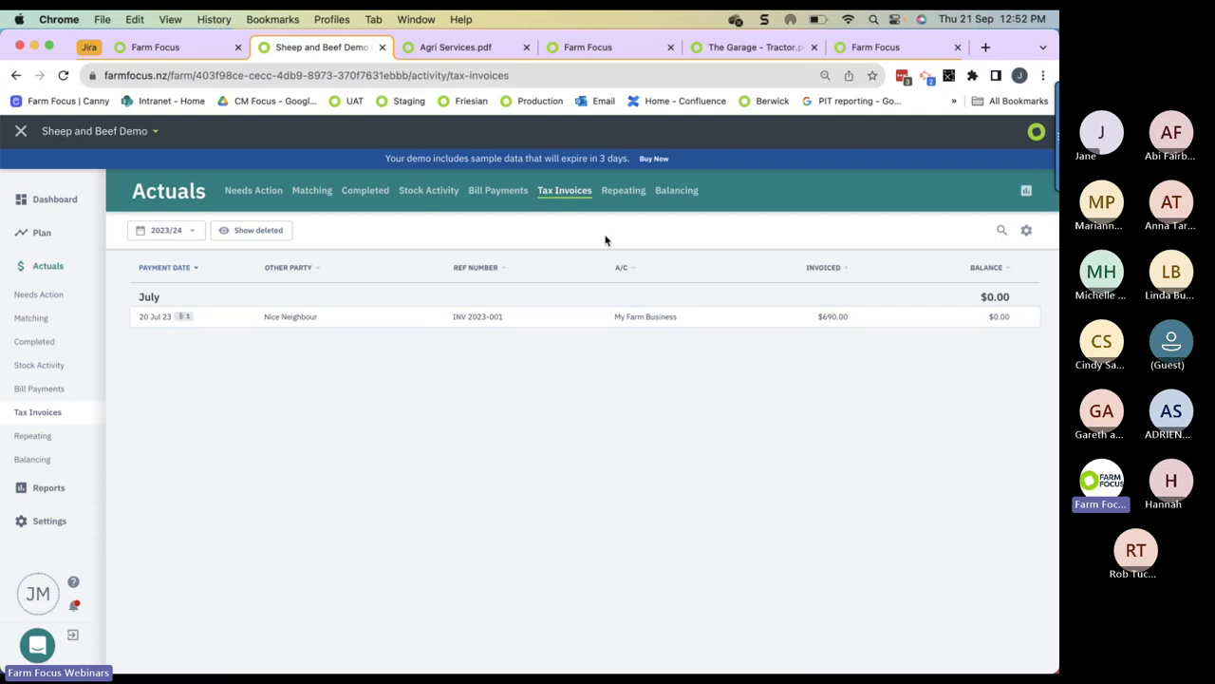
click(624, 192)
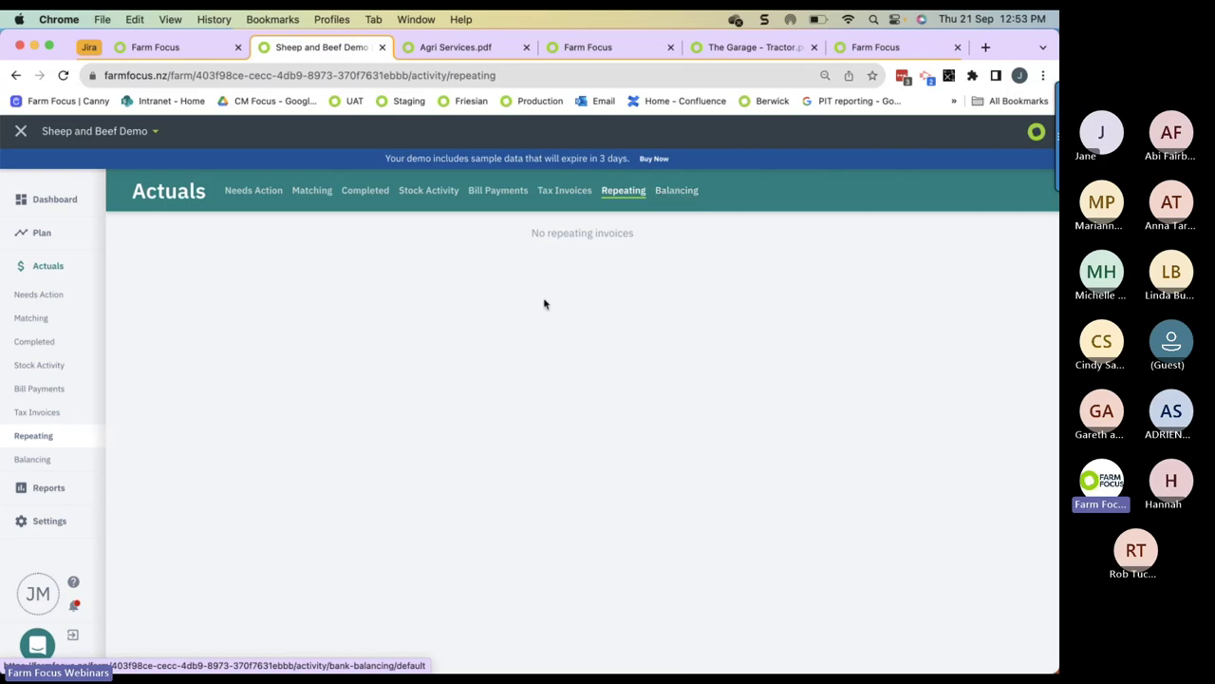
Step: Open the Completed page and compare its Coded lines and Transactions views, ending on Transactions
click(365, 193)
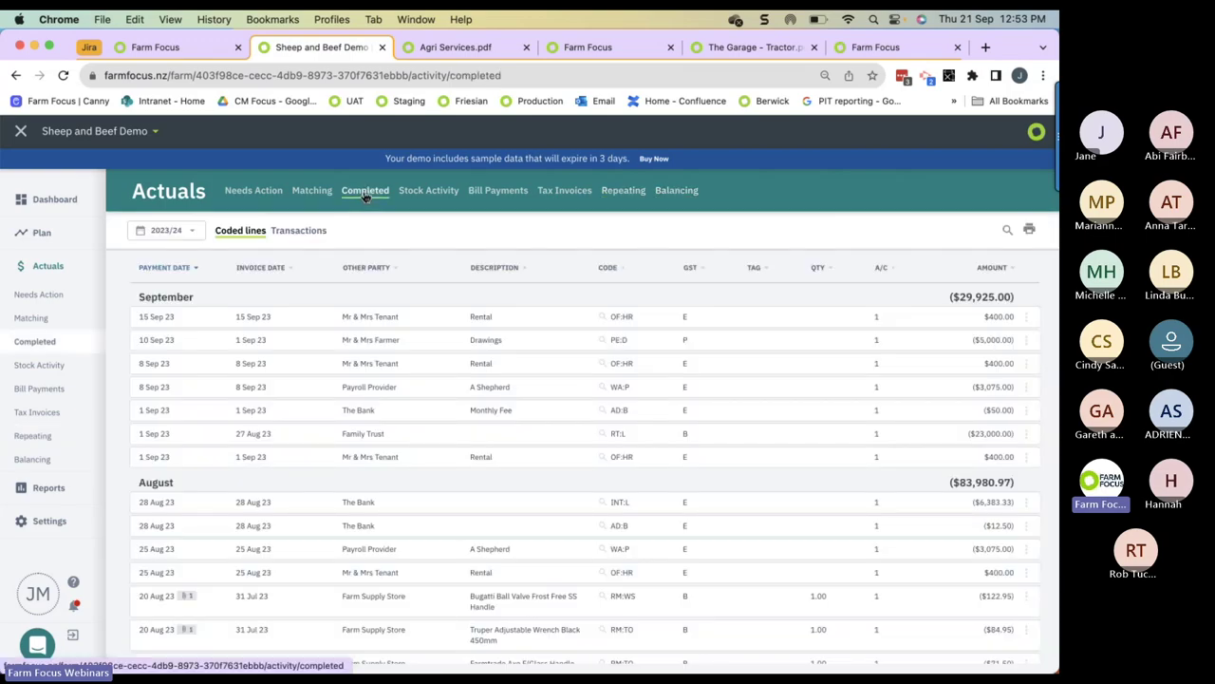
click(302, 232)
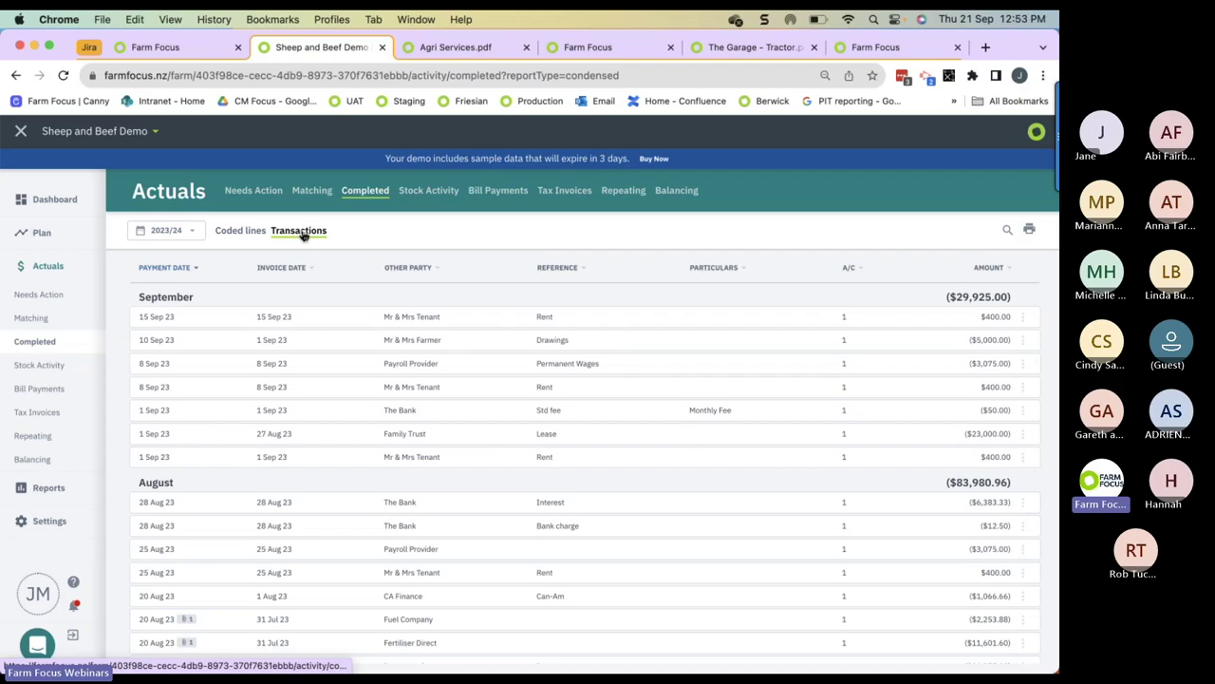
click(240, 231)
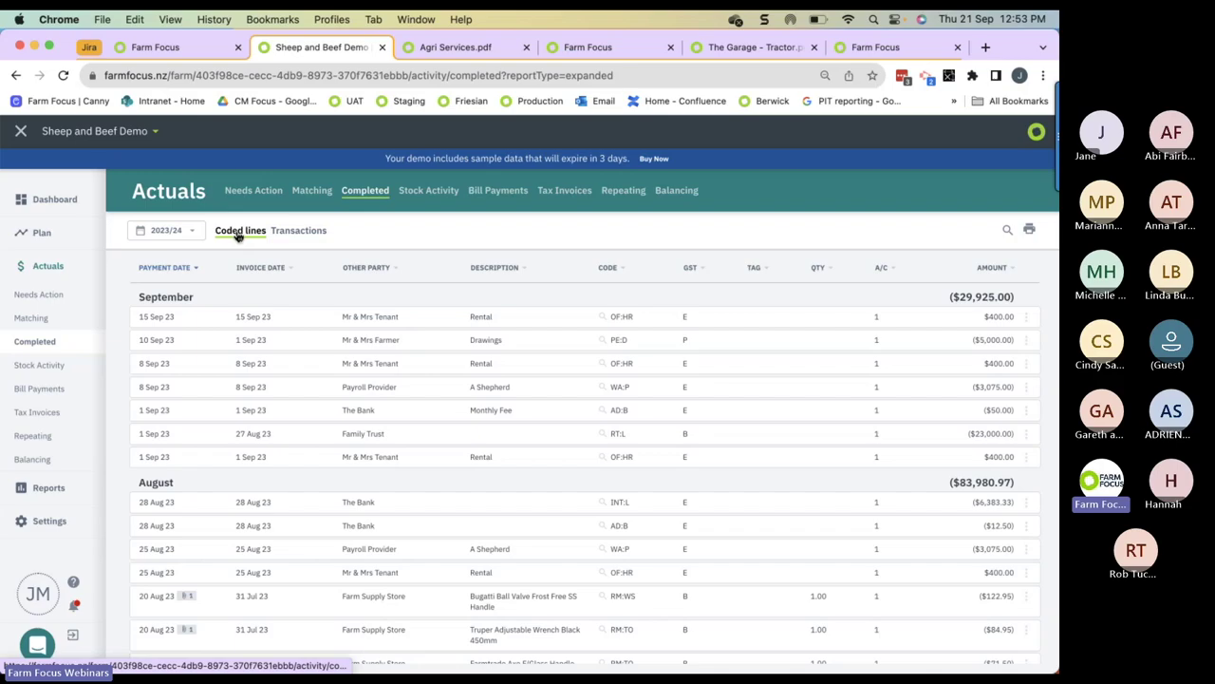
click(305, 231)
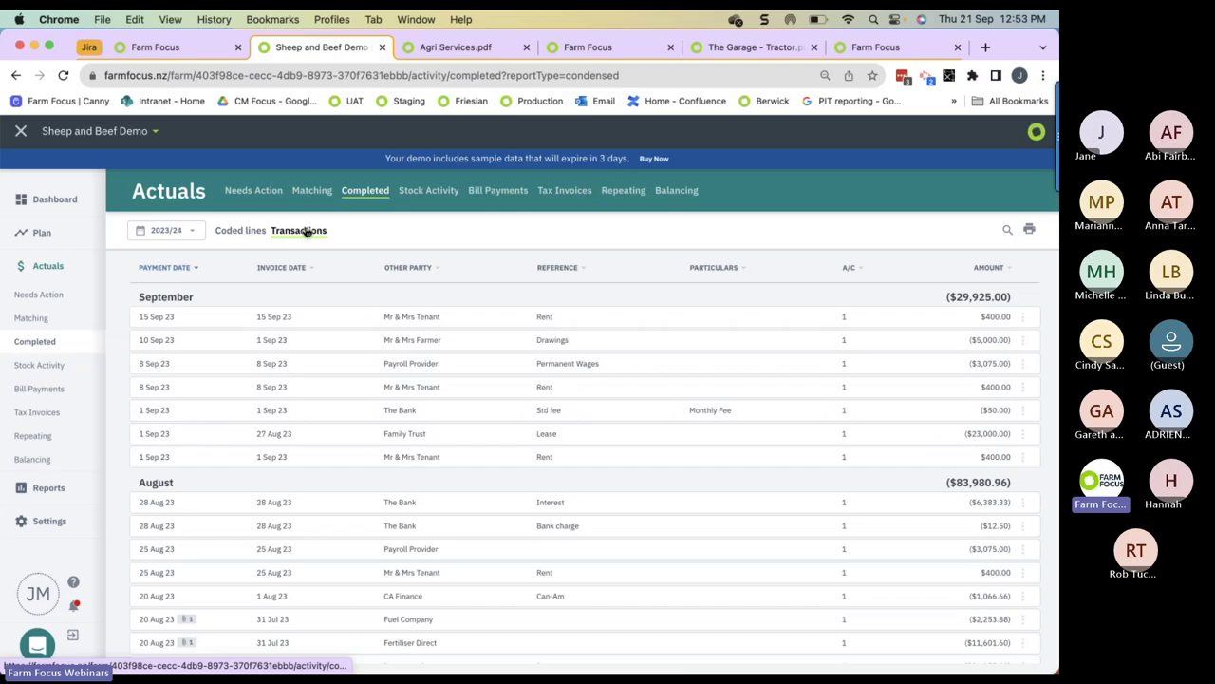
Step: Check the year filter options, open the search field, and sort the completed transactions by Other Party in descending order
click(195, 233)
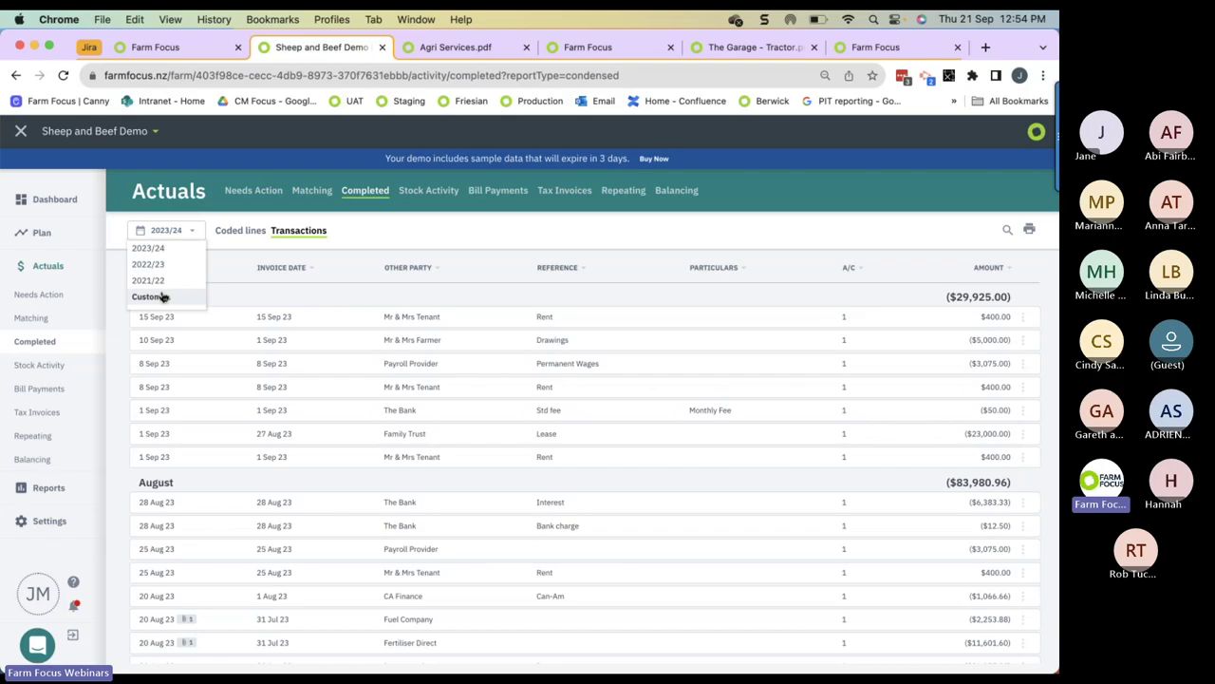
click(1007, 232)
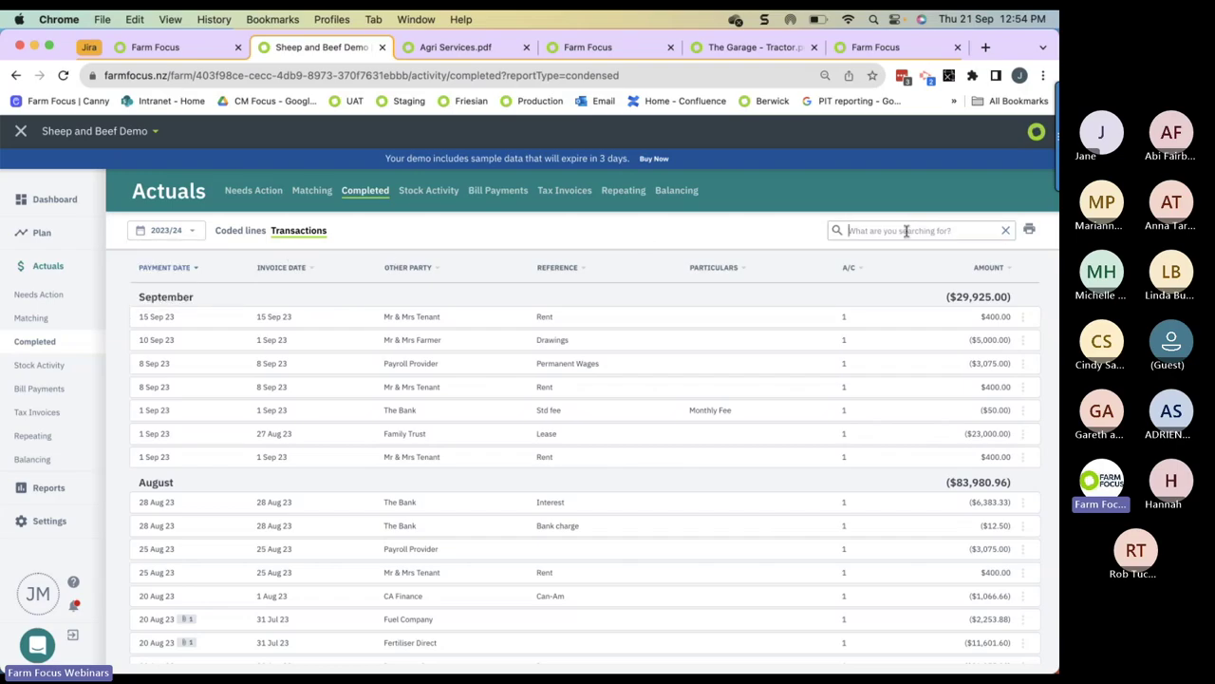
click(906, 231)
click(431, 271)
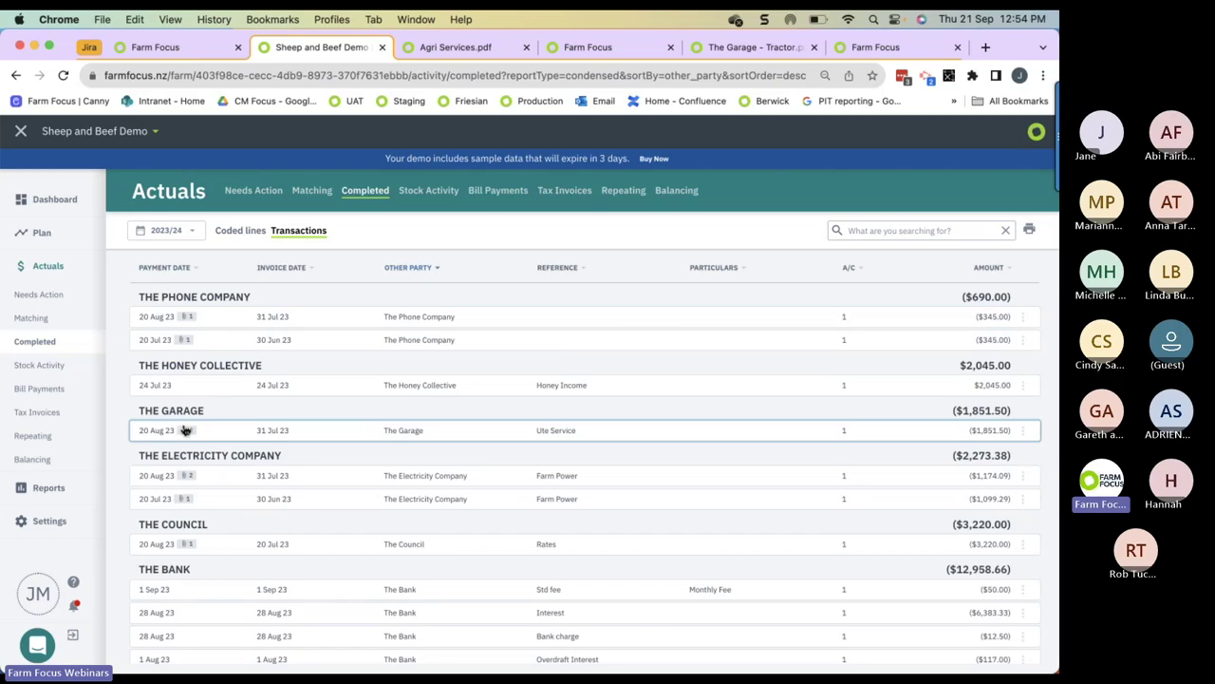
Step: Switch the Completed page to Coded lines, sort them by Code in descending order, and review the code groups
click(241, 231)
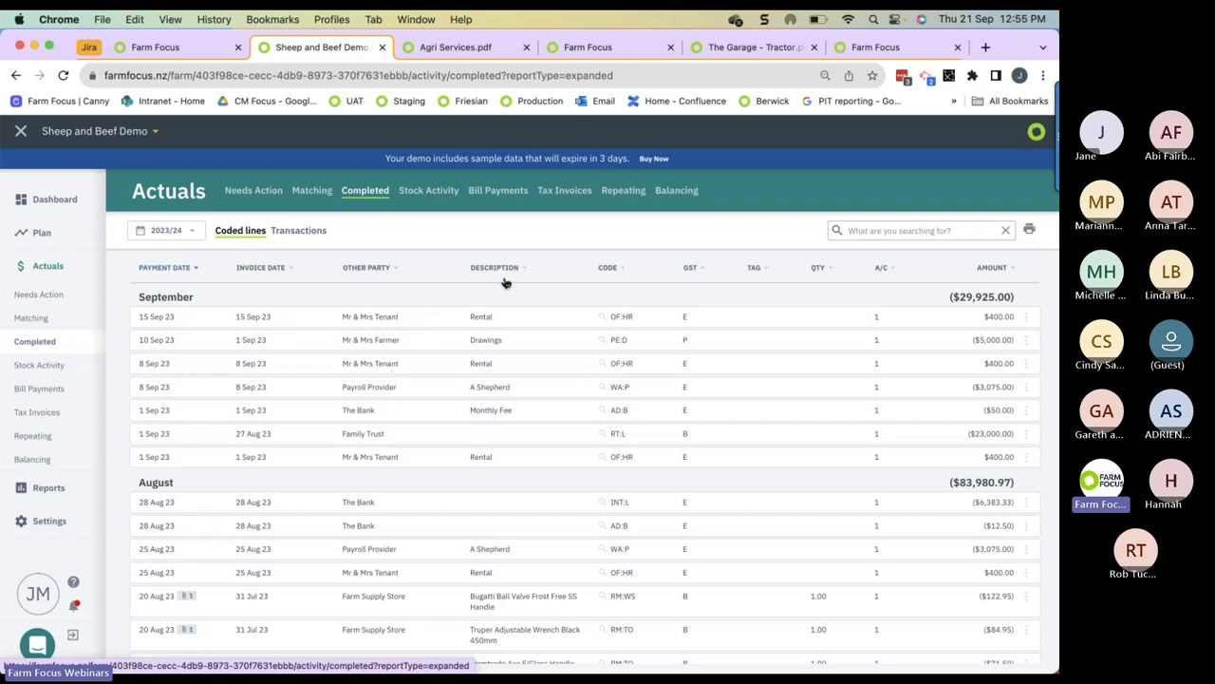
click(622, 270)
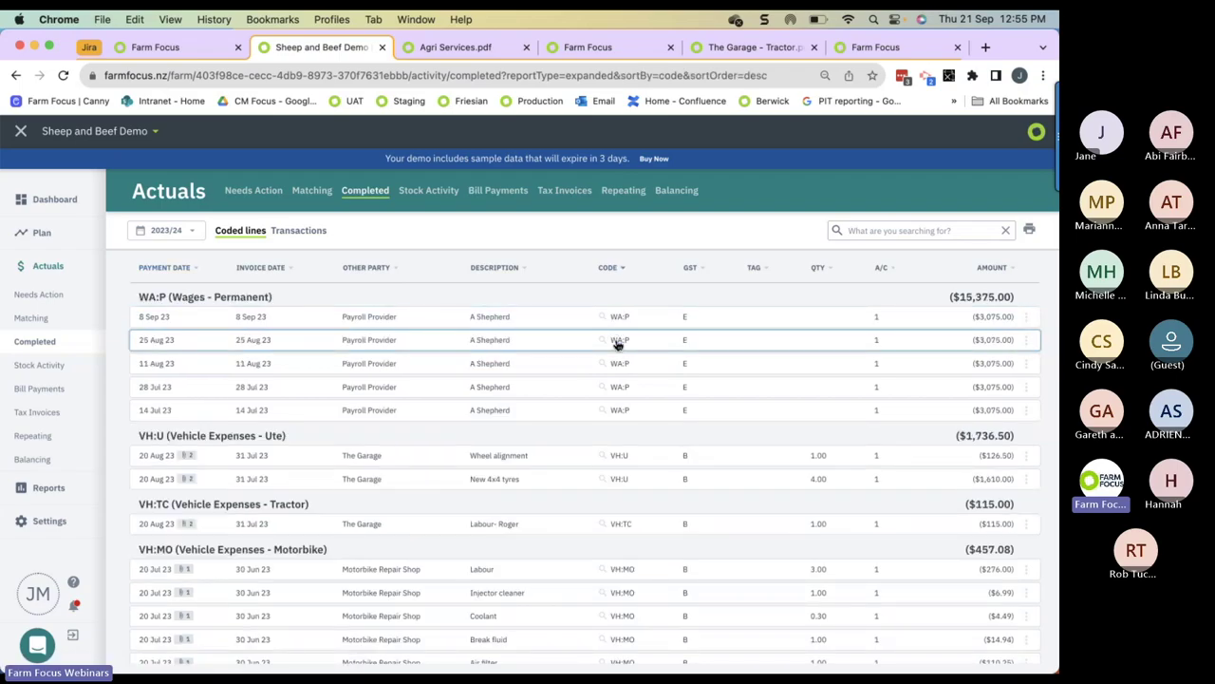
scroll(616, 345, down, 2)
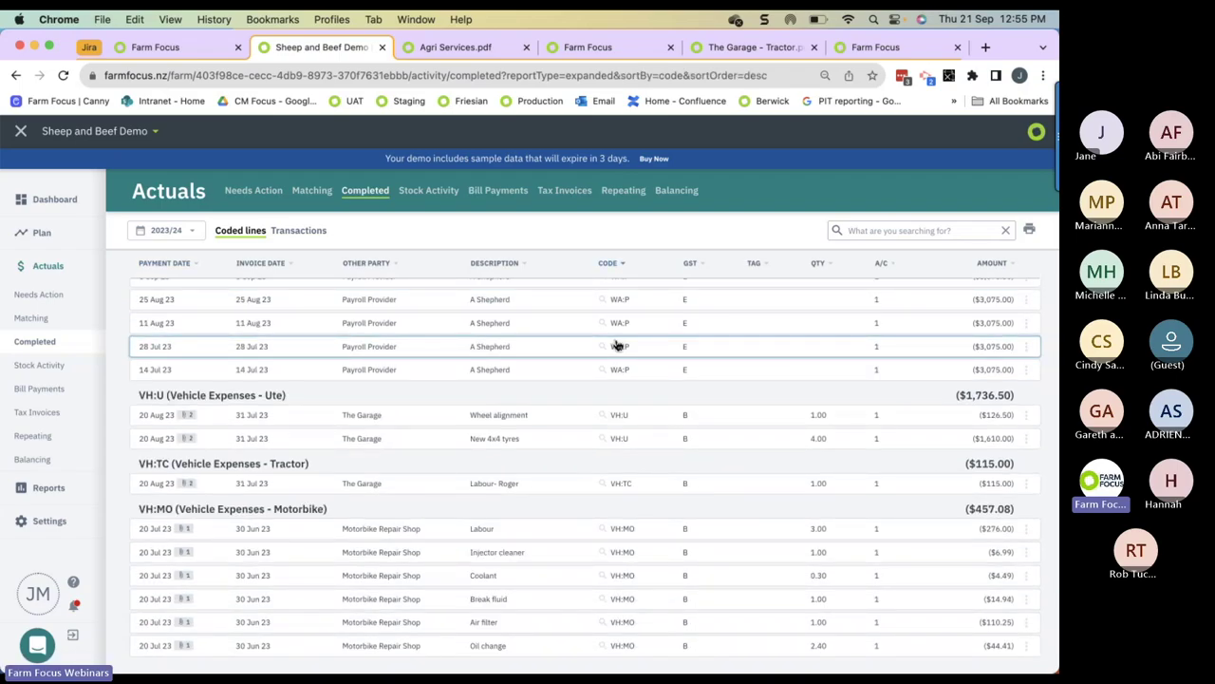
scroll(616, 344, up, 2)
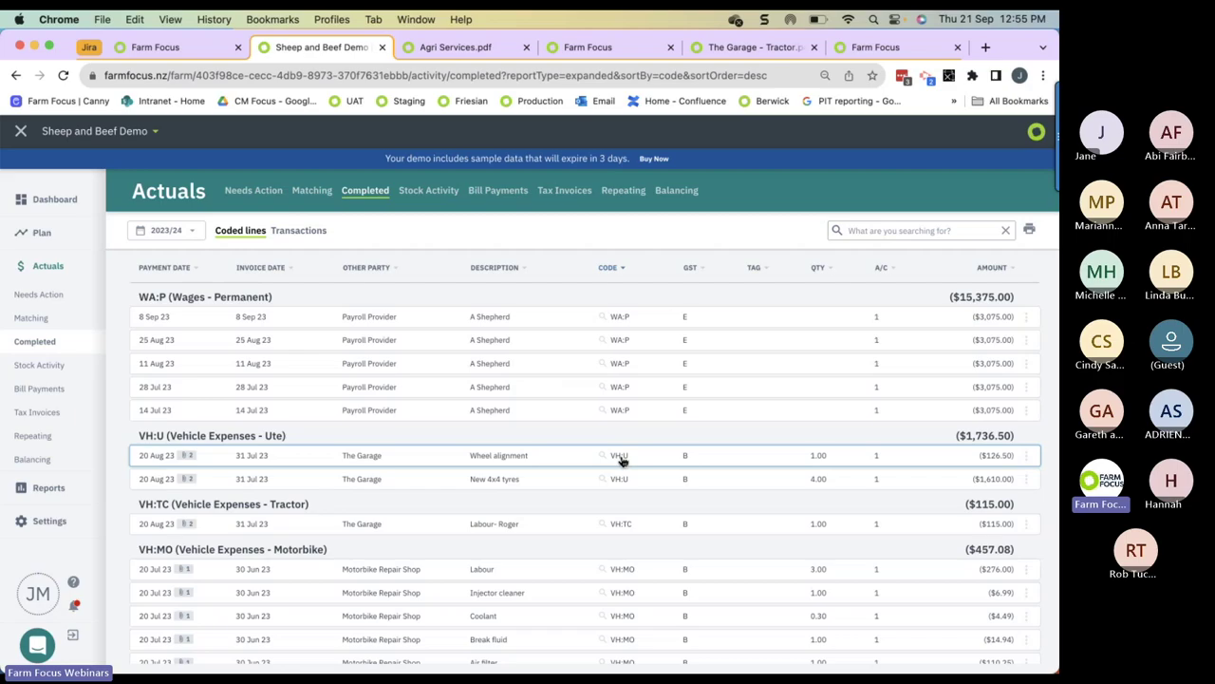
Step: Recode The Garage's Wheel alignment and New 4x4 tyres coded lines to VH:TC (Tractor)
click(620, 457)
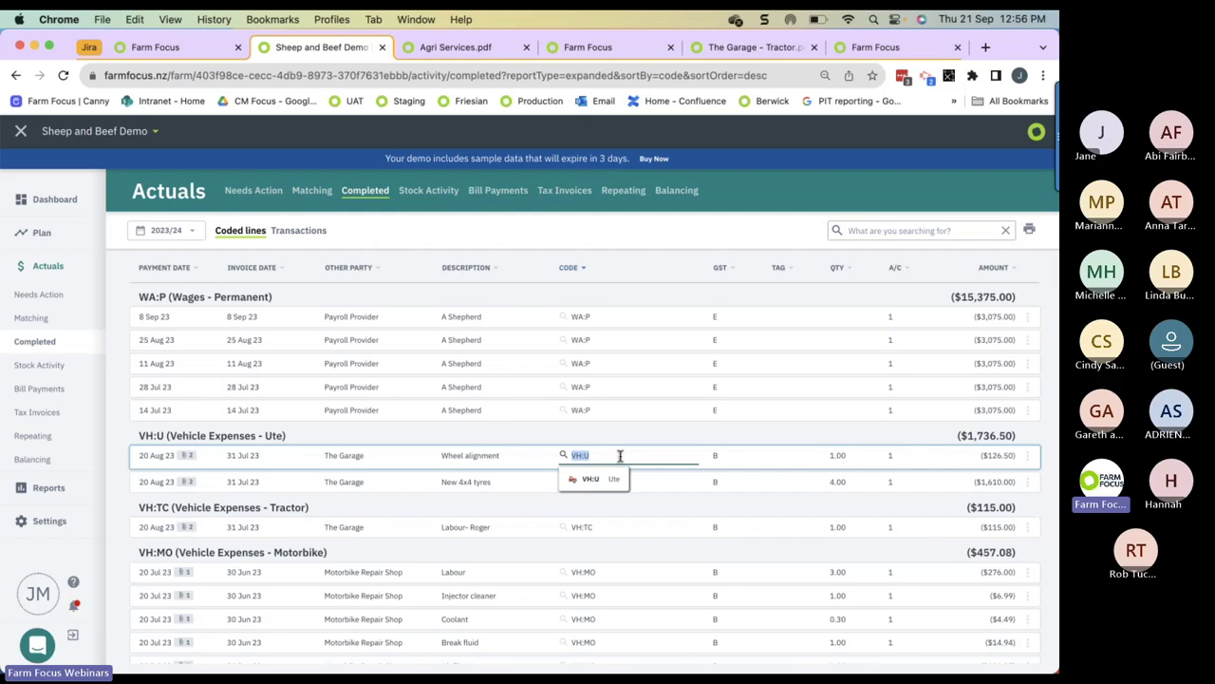
text(vh)
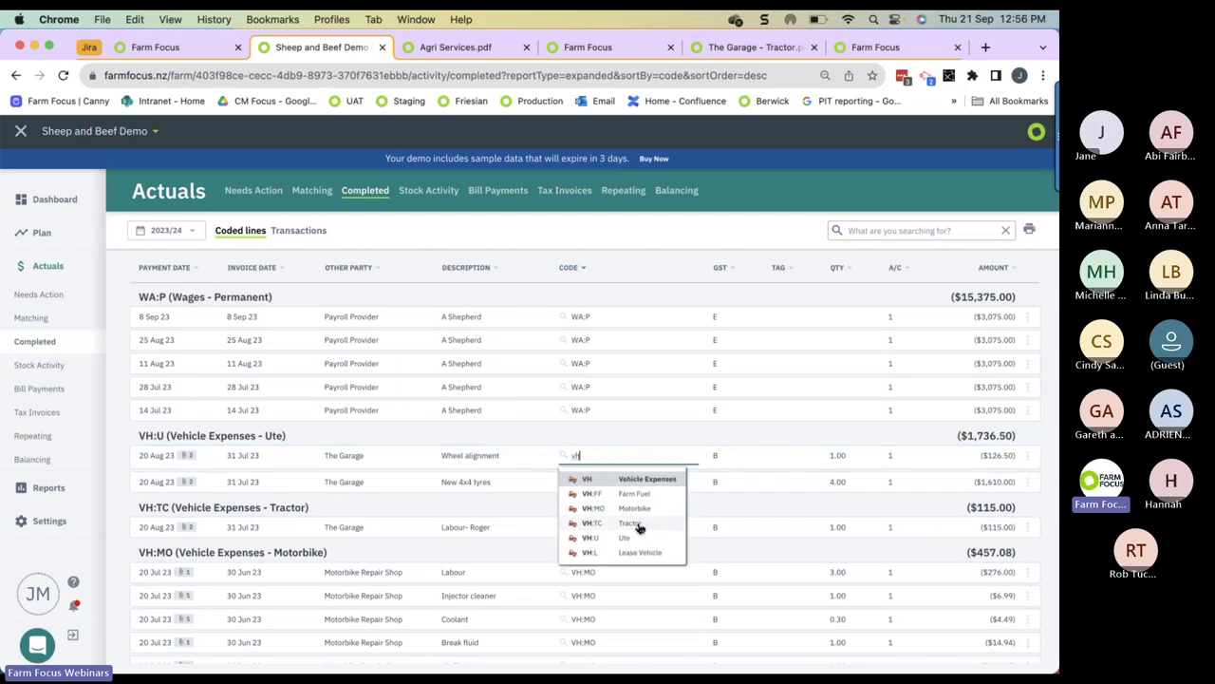
click(639, 528)
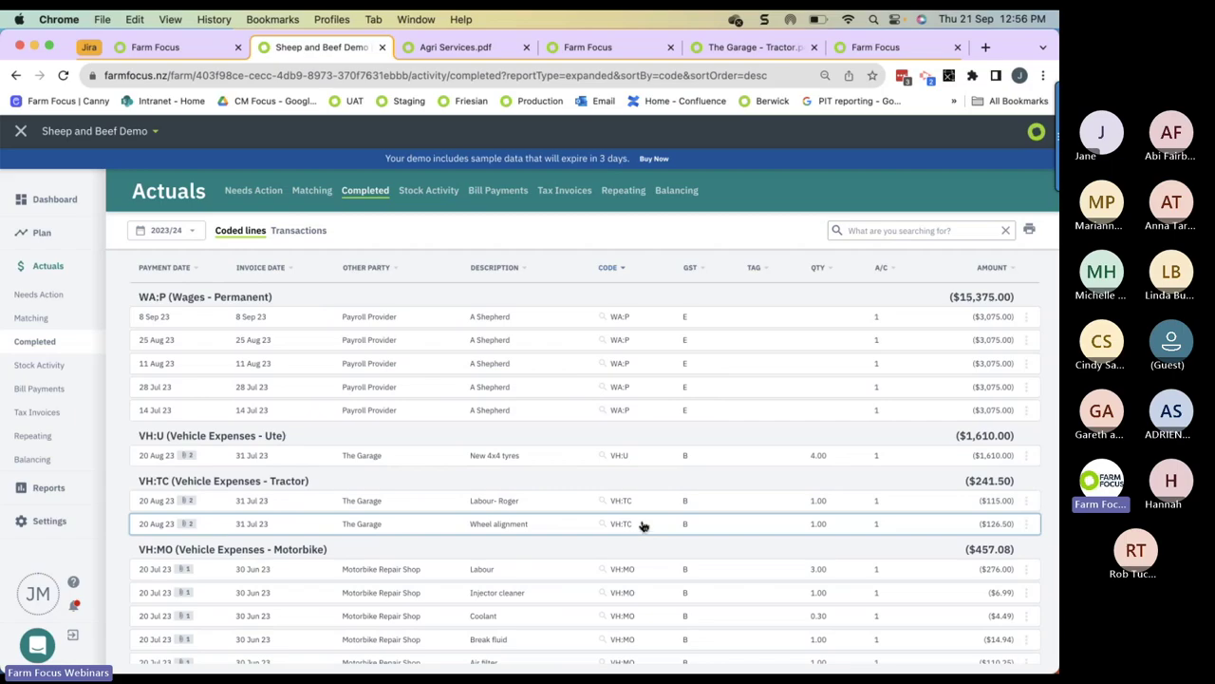
click(620, 455)
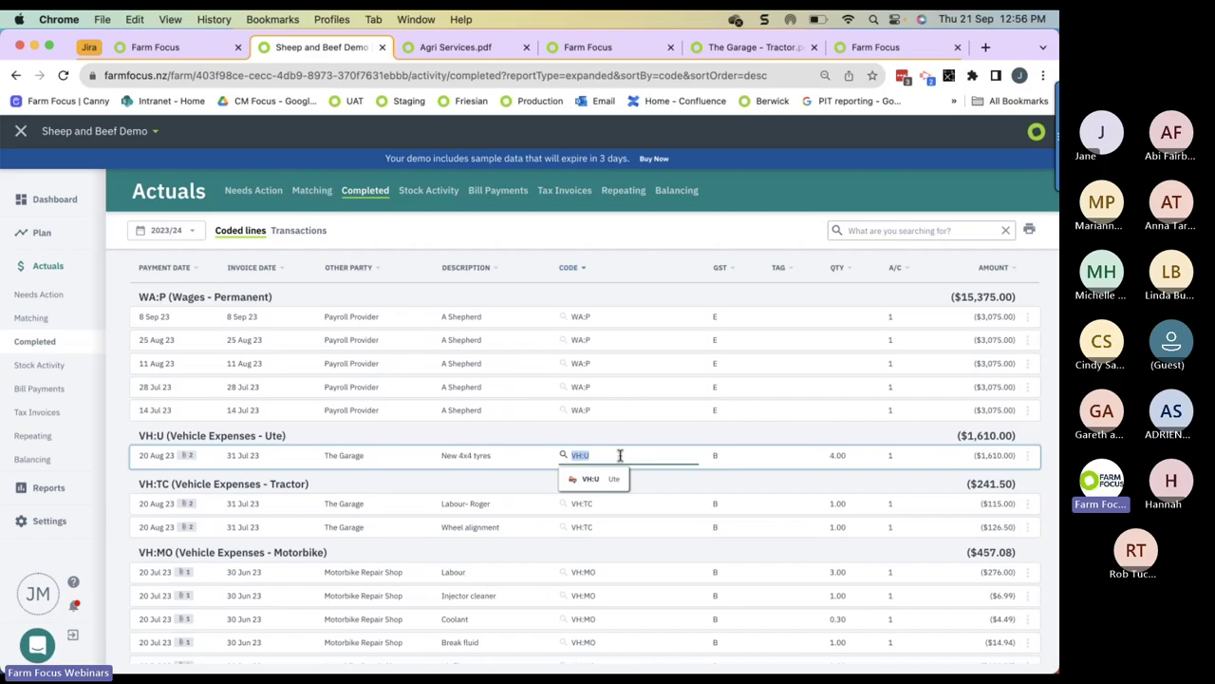
text(vh)
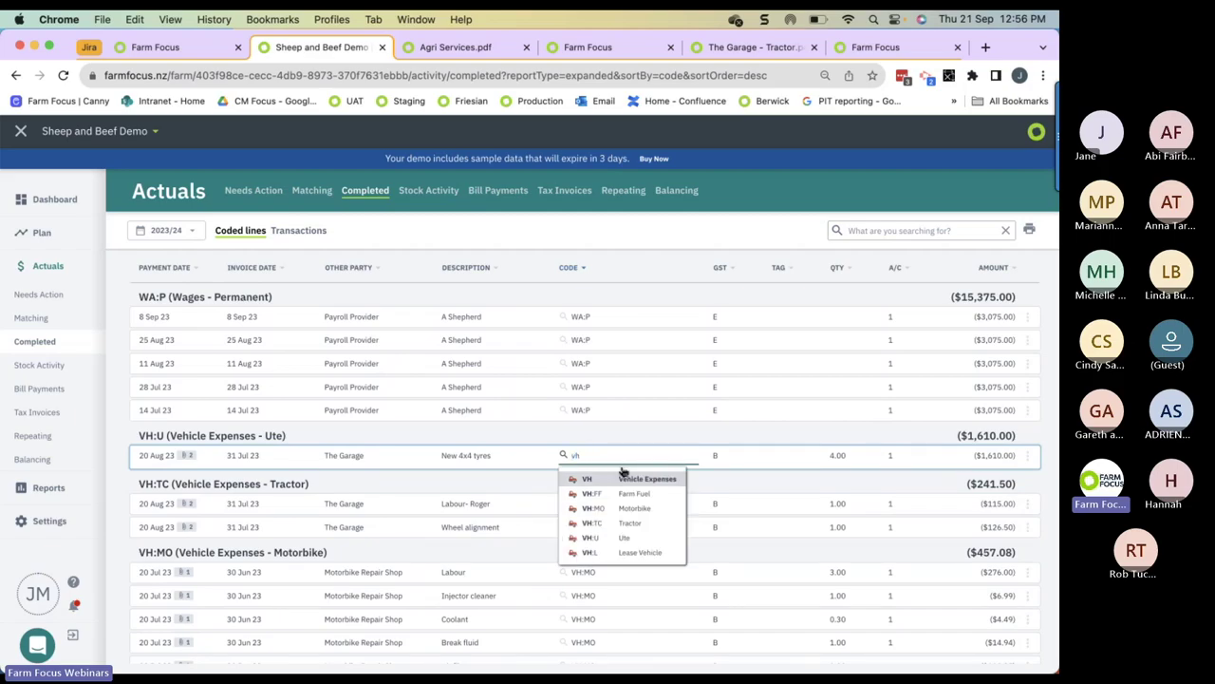
click(629, 522)
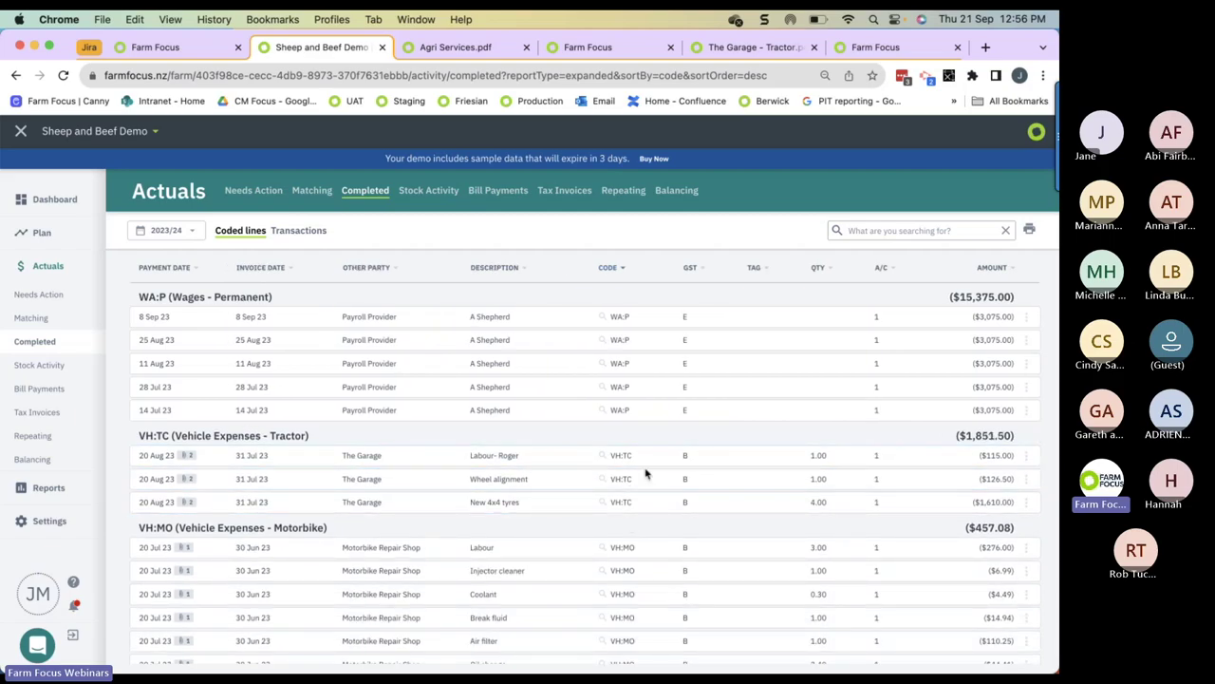